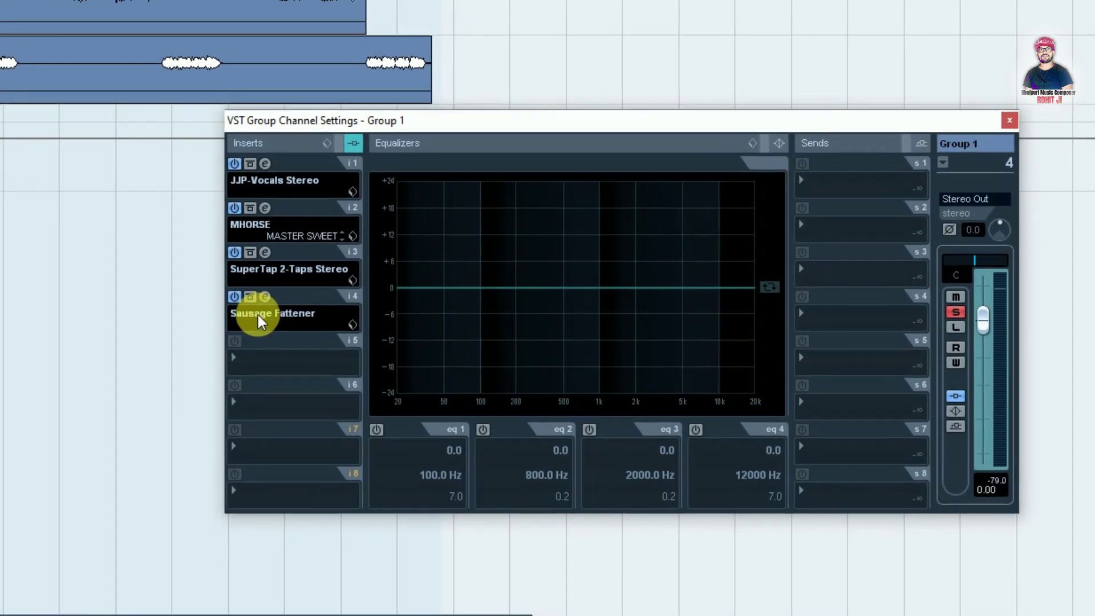
Step: Load TDR Nova into the fifth insert slot of Group 1 and choose its Wideband Dyn preset
left_click_drag(406, 116, 458, 121)
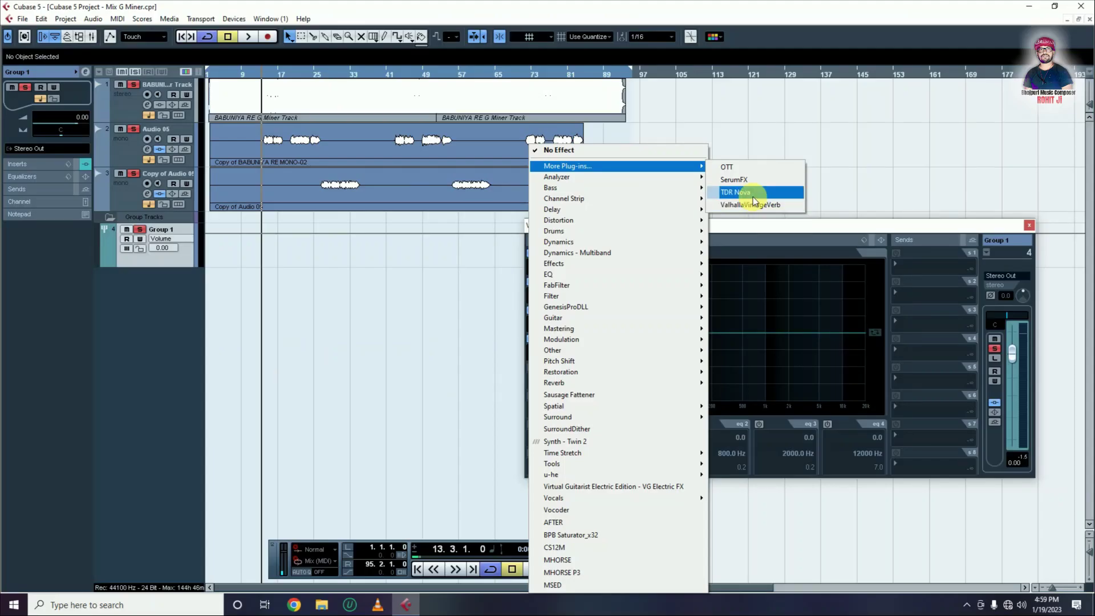
left_click(751, 196)
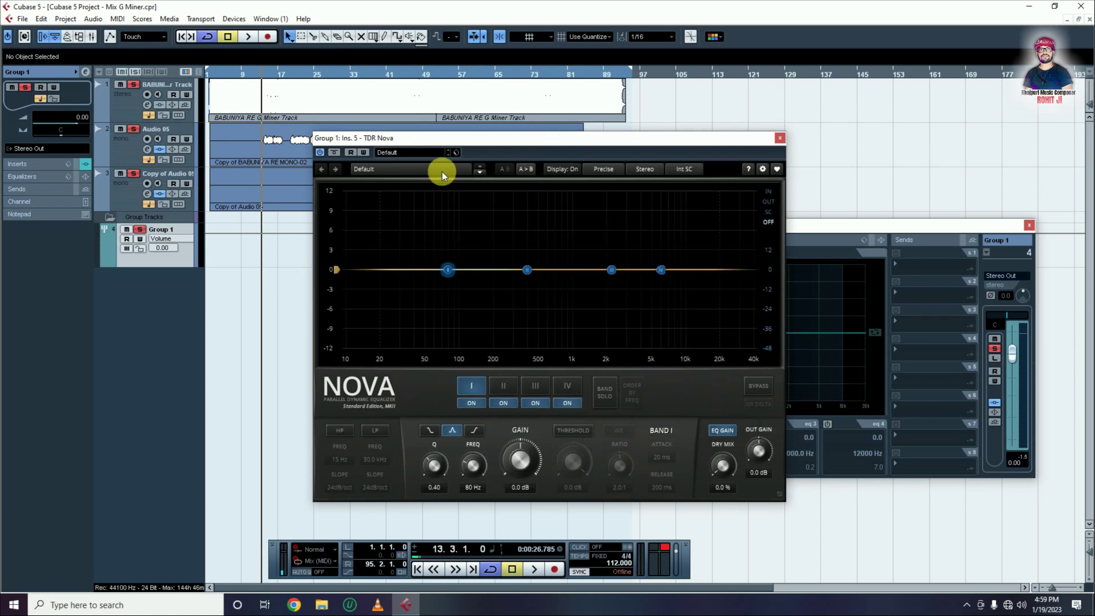
left_click(442, 173)
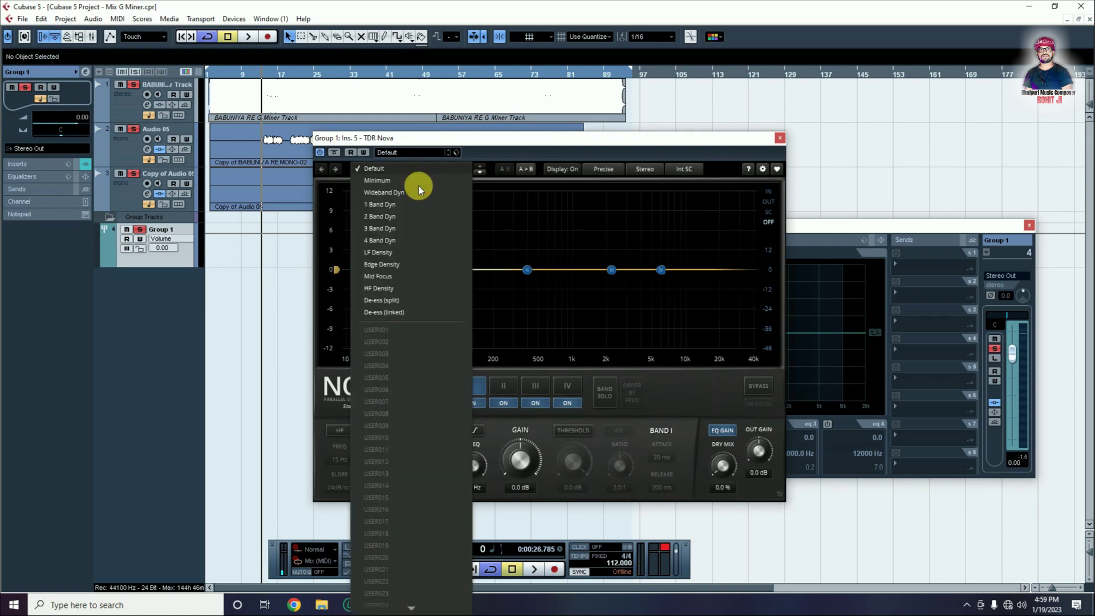
left_click(384, 192)
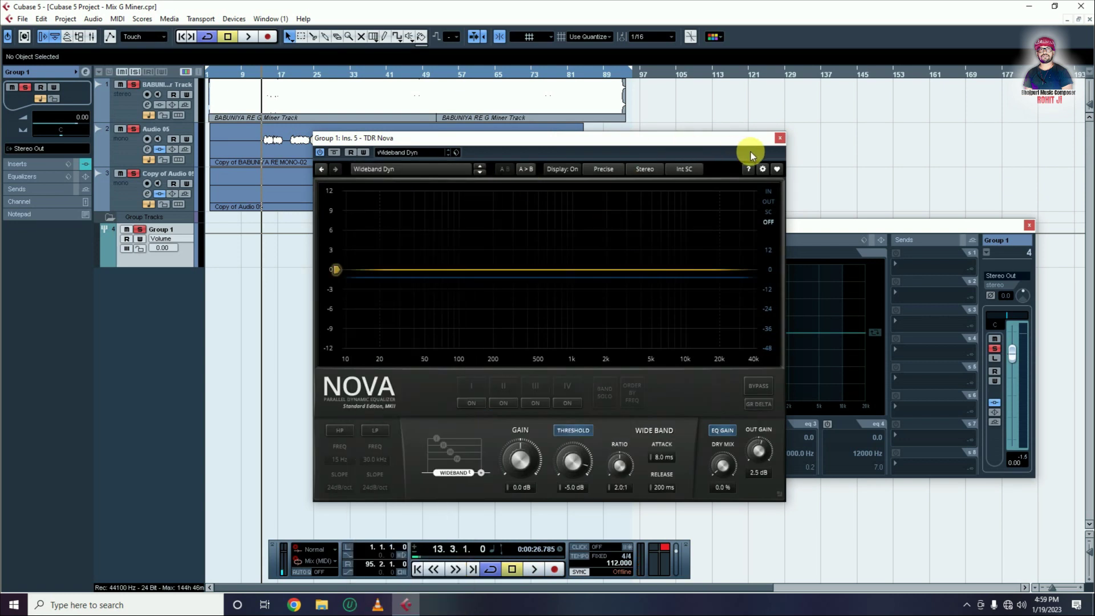
left_click(780, 138)
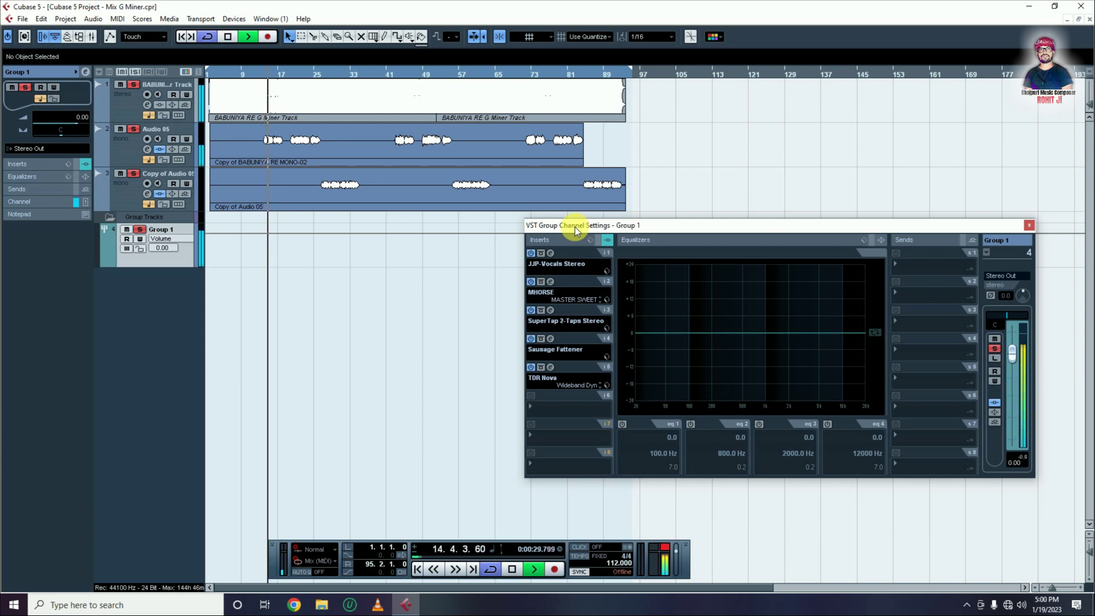
Step: Stop playback and review the TDR Nova settings on Group 1
key("space")
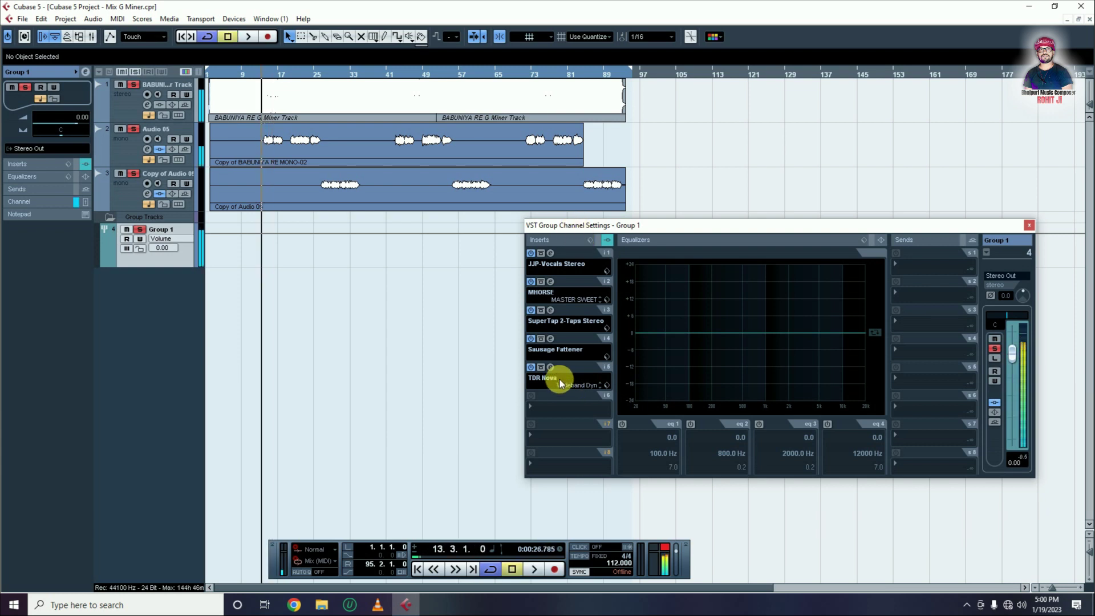
left_click(559, 379)
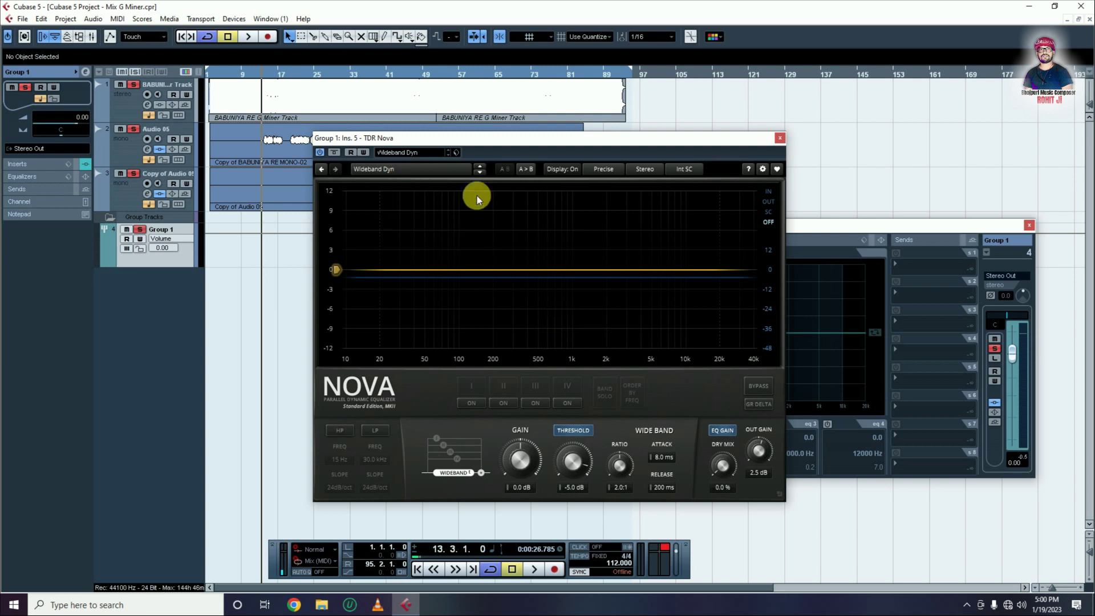
left_click(780, 139)
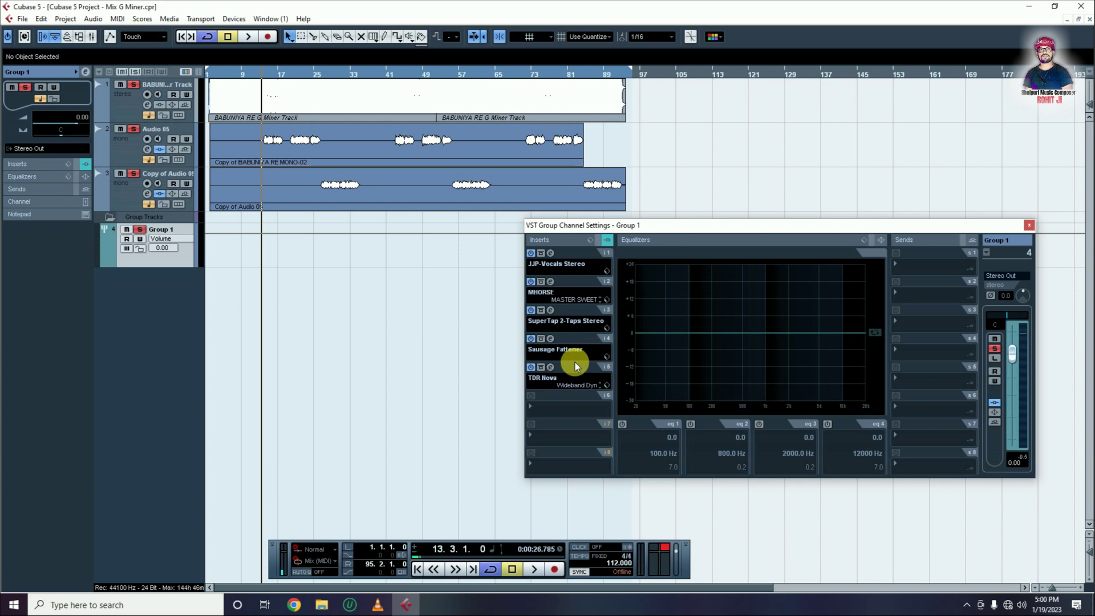
Step: Load the Vocal Rider Live Stereo plug-in into the sixth insert slot of Group 1
left_click(536, 410)
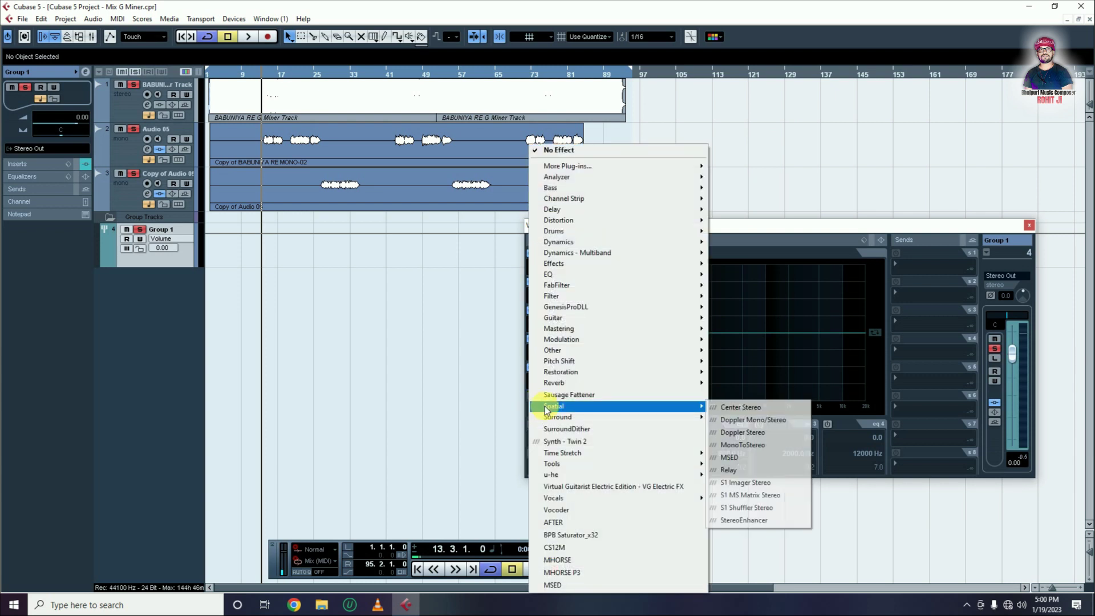
mouse_move(650, 166)
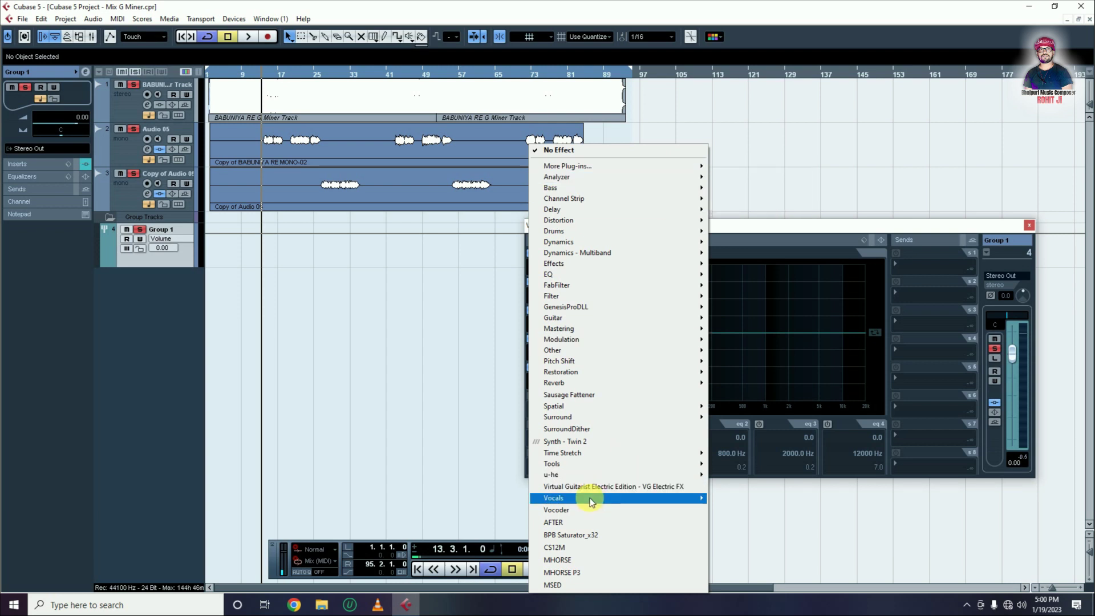
mouse_move(627, 497)
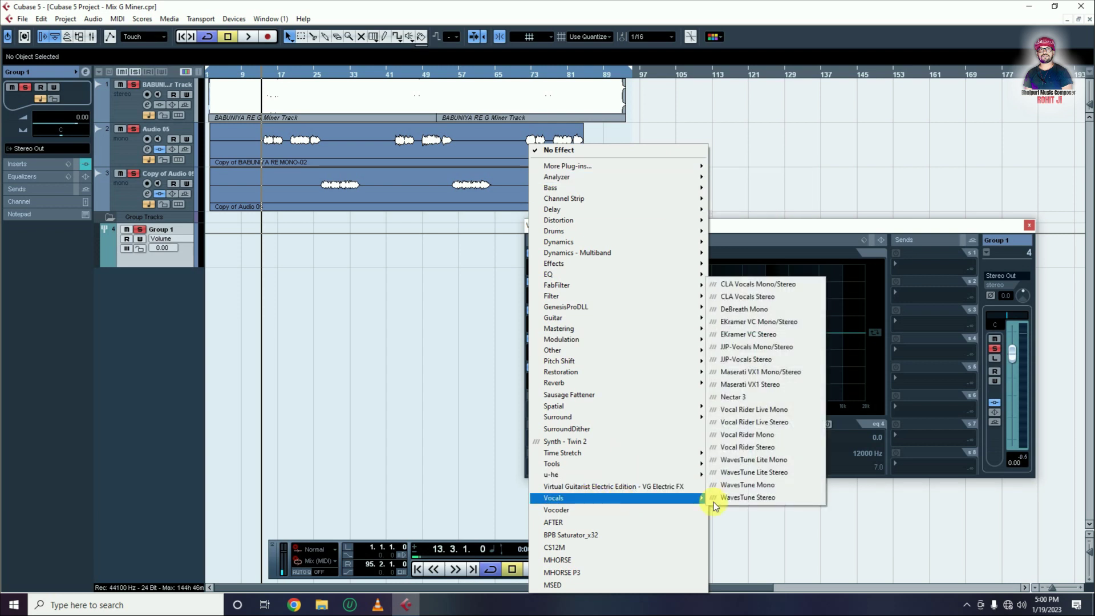
left_click(782, 427)
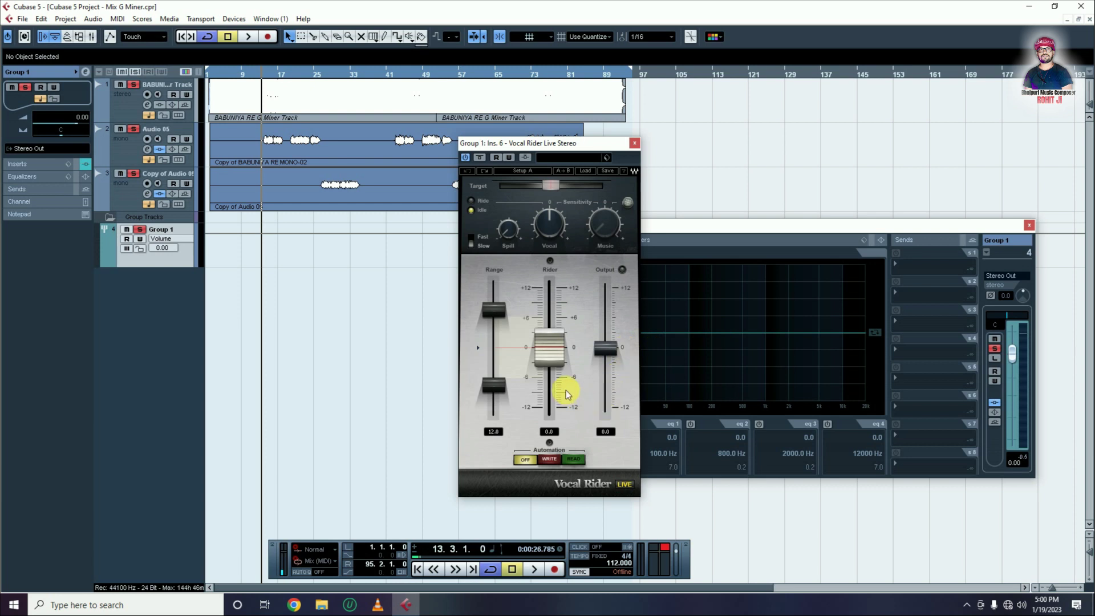
left_click_drag(491, 388, 494, 367)
left_click(567, 156)
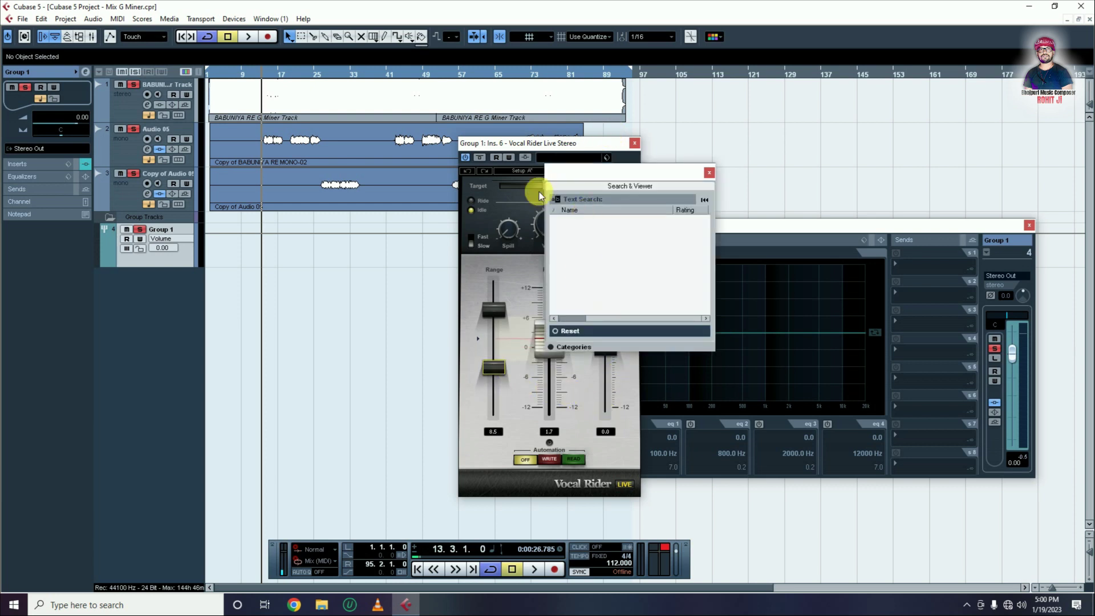
left_click(709, 174)
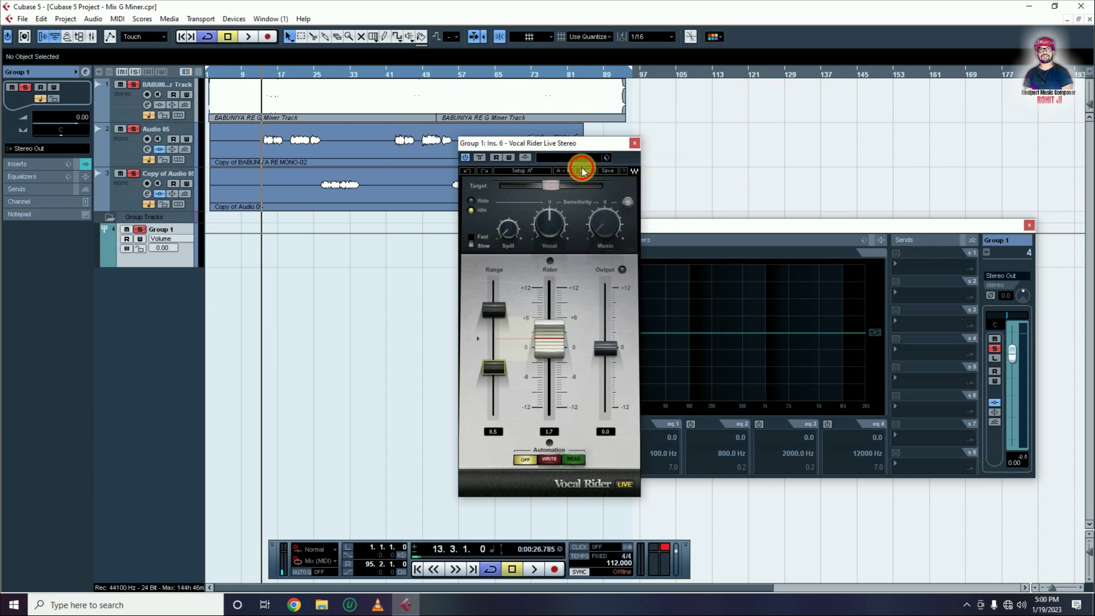
Step: Load the Smooth Ride factory preset in Vocal Rider Live and audition the mix
left_click(582, 171)
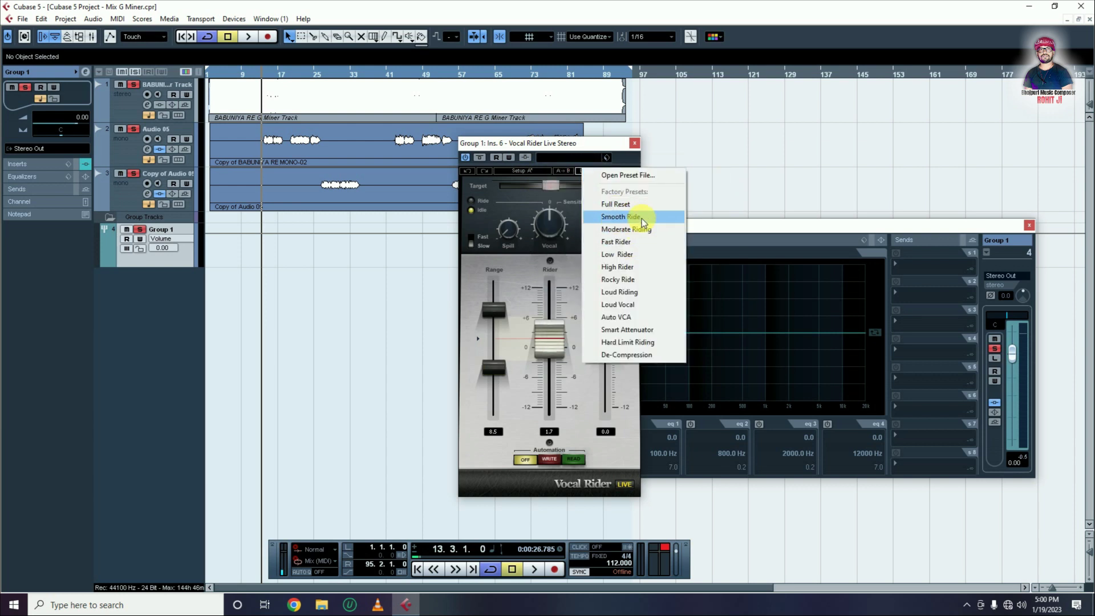
left_click(633, 216)
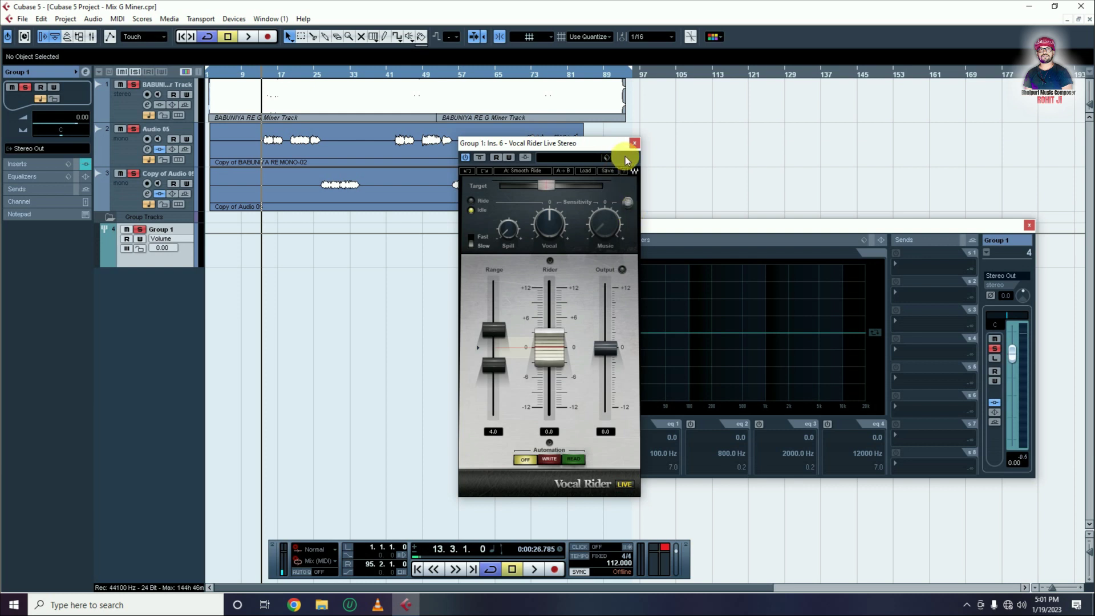
left_click(634, 143)
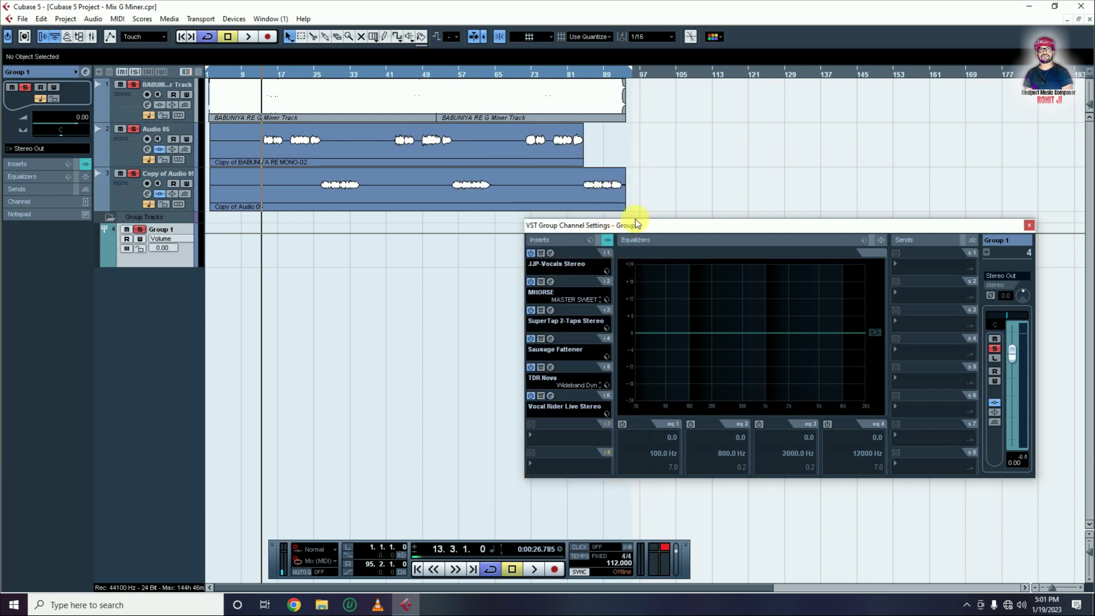
key("space")
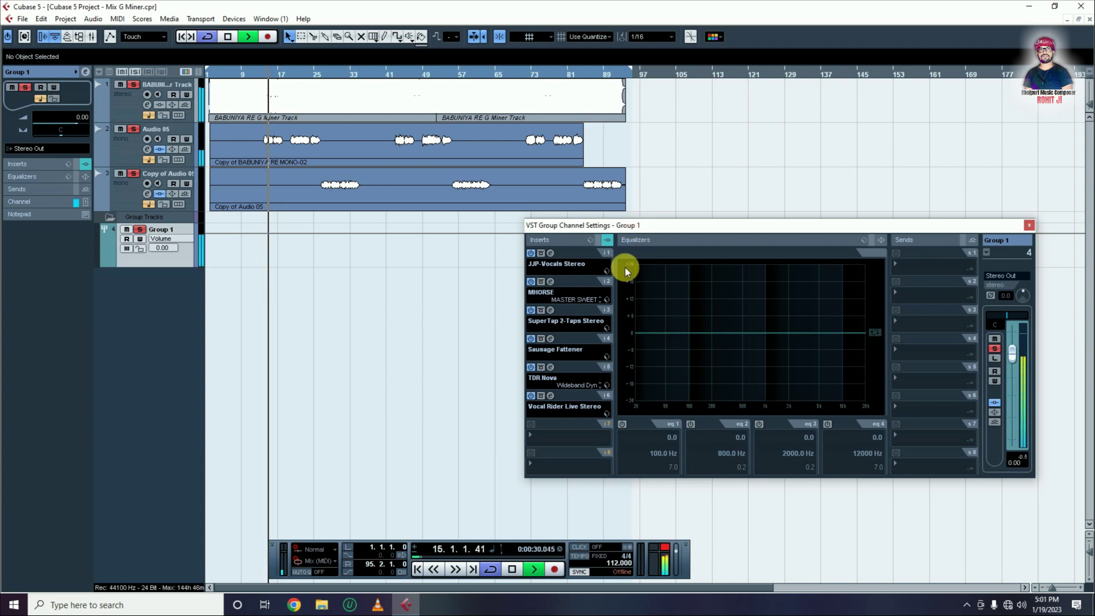
key("space")
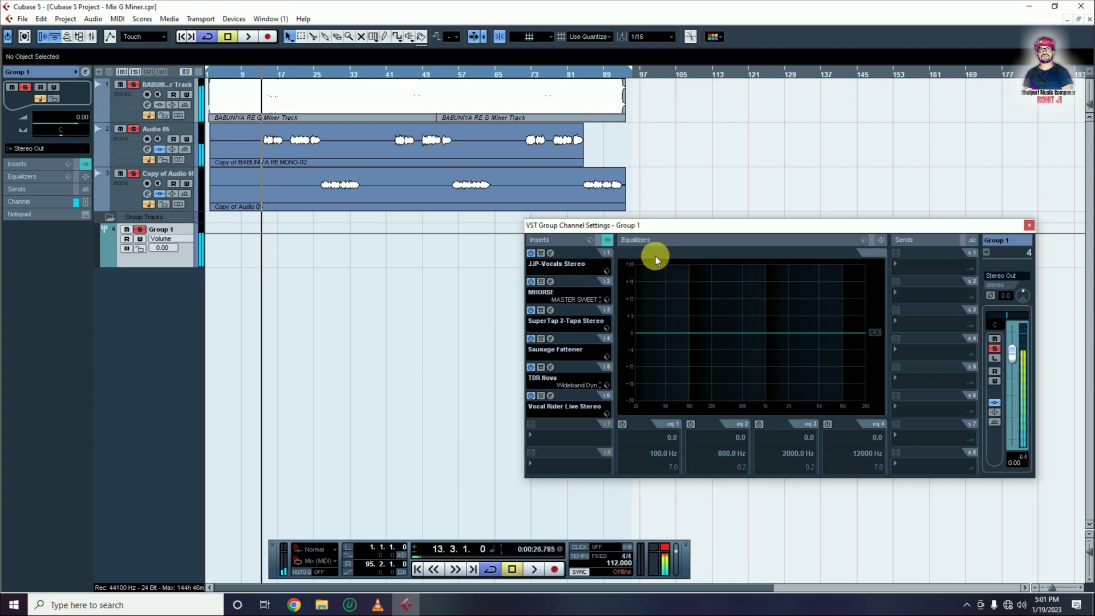
key("F3")
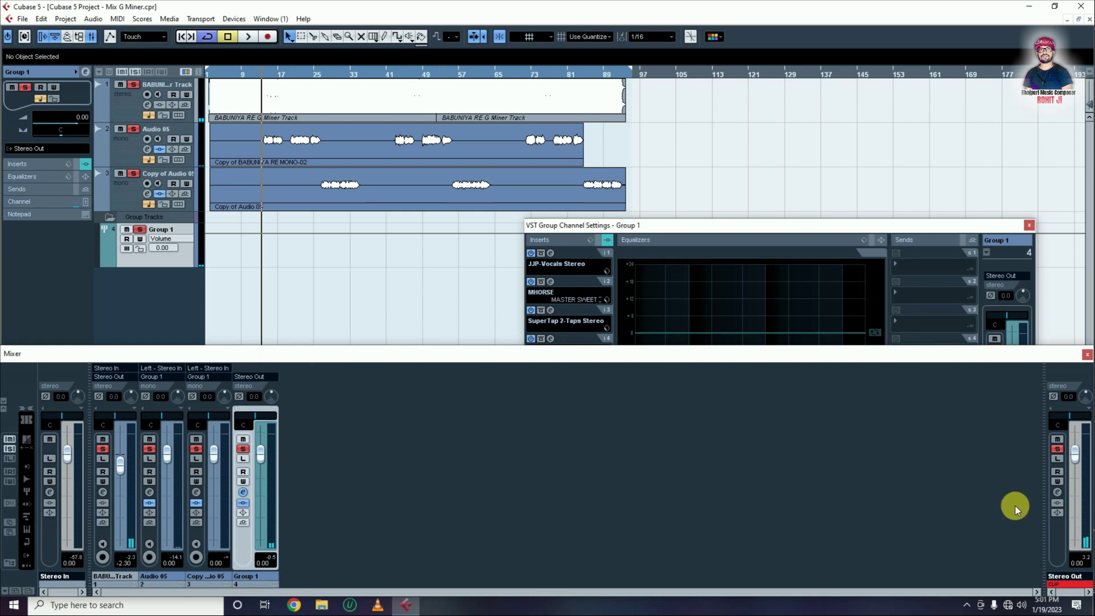
left_click(1058, 491)
left_click(1058, 491)
left_click(1058, 492)
left_click(1058, 492)
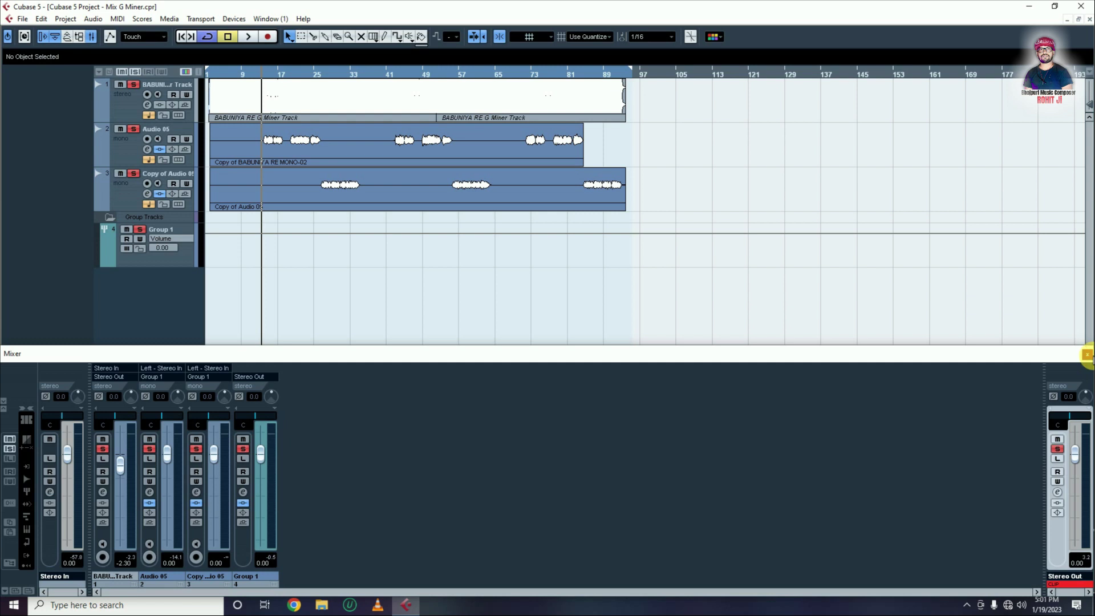
left_click(1087, 354)
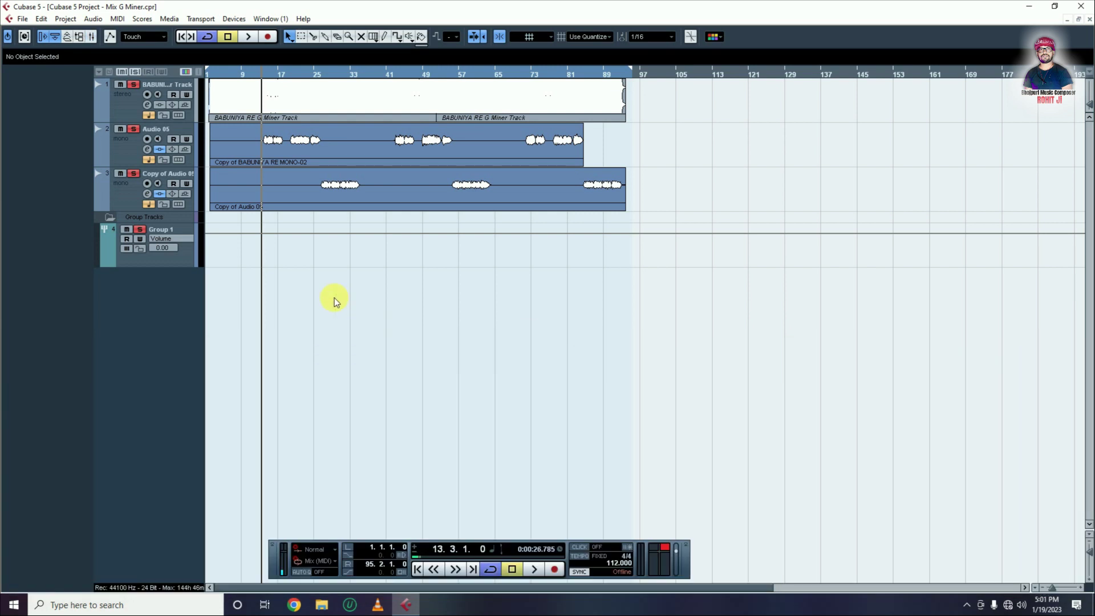
key("F2")
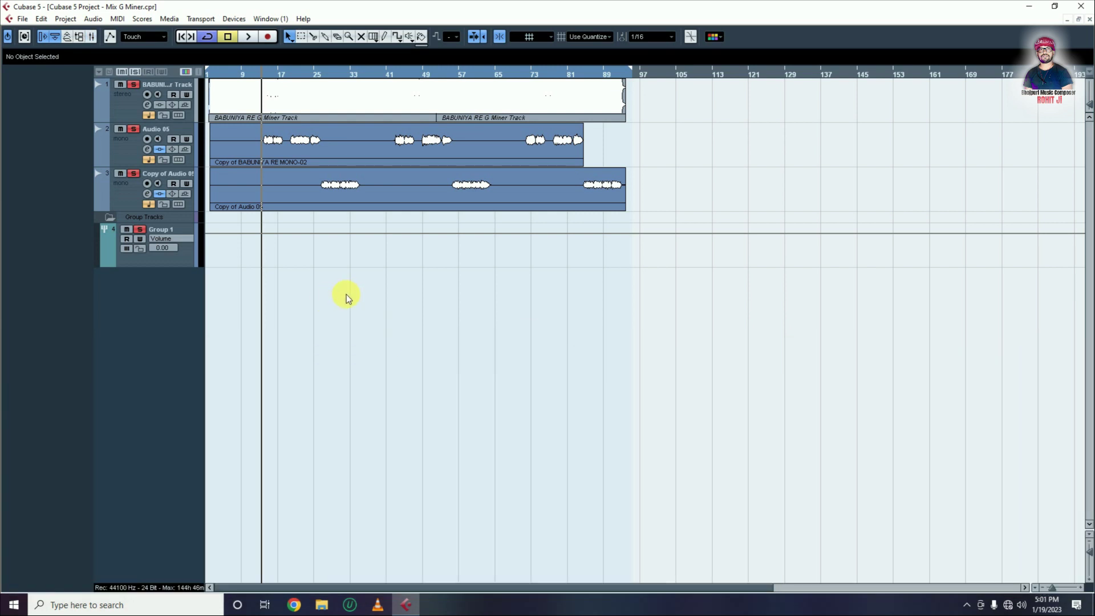
key("F2")
Step: Load FabFilter Pro-L 2 into the first insert slot of the Stereo Out channel, then close the plug-in, channel settings and mixer windows
key("F3")
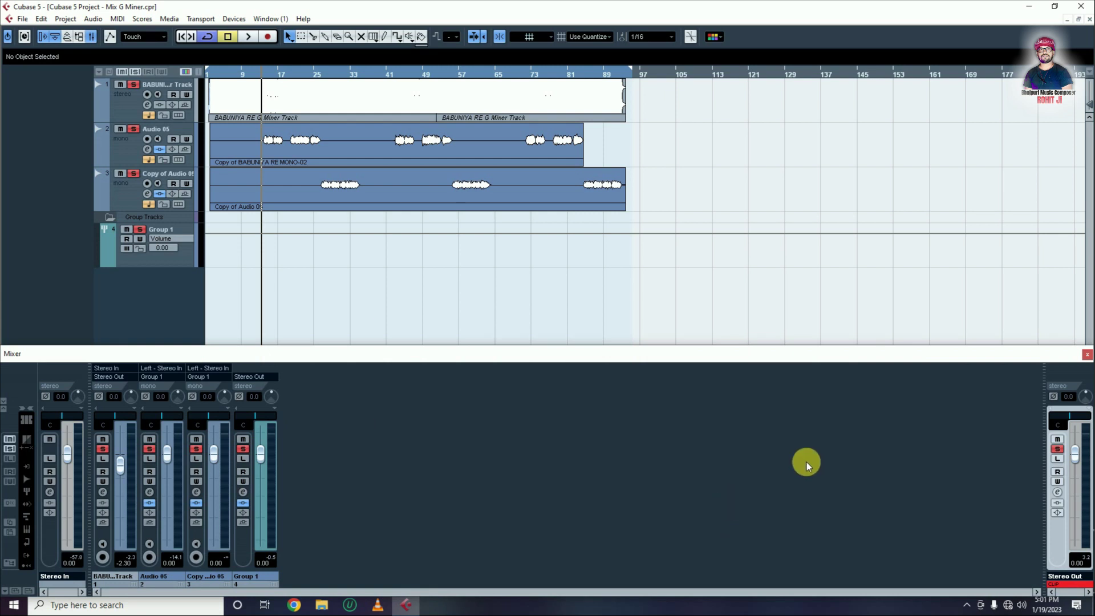
left_click(1058, 492)
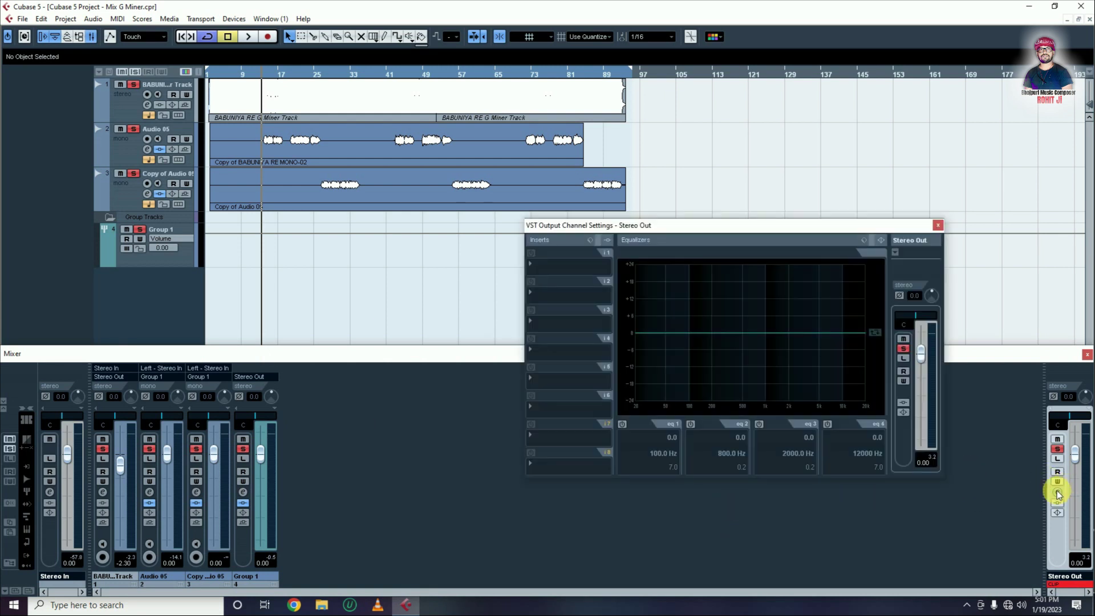
left_click(530, 266)
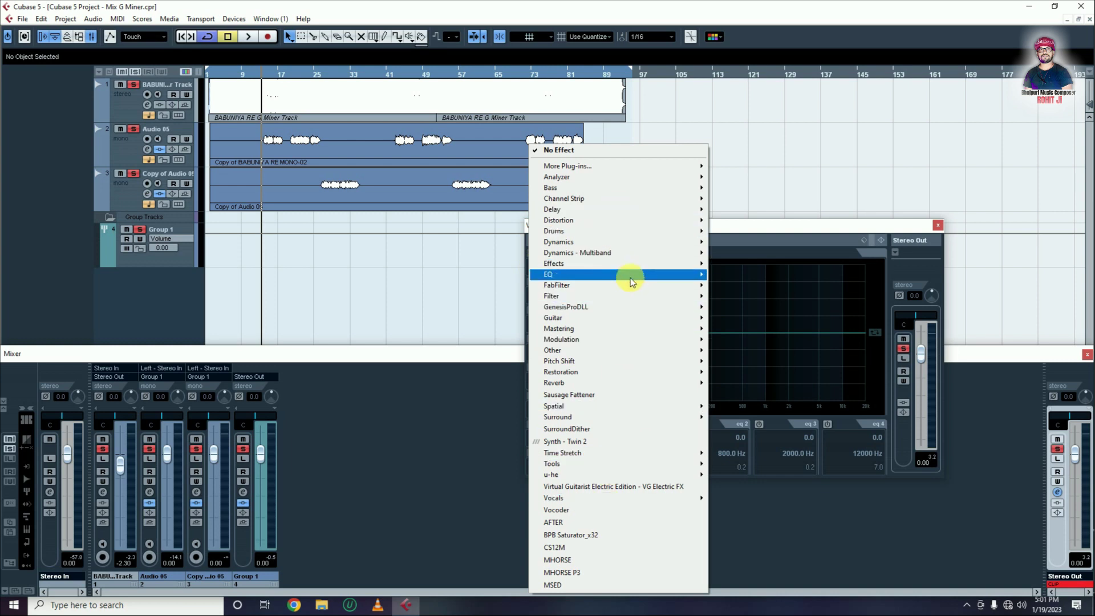
mouse_move(632, 283)
left_click(766, 388)
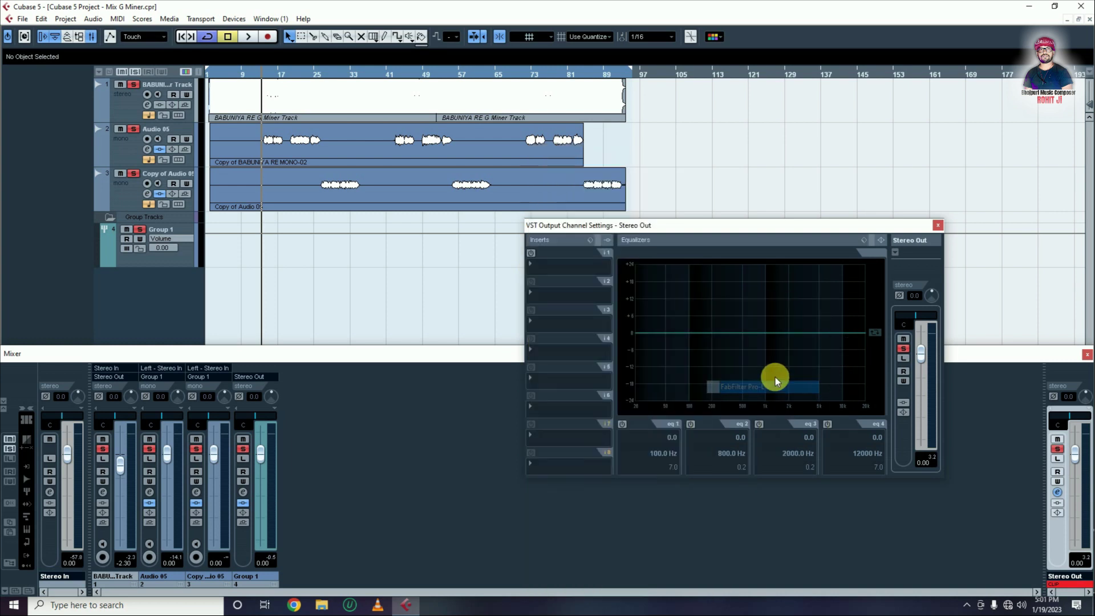
left_click(938, 226)
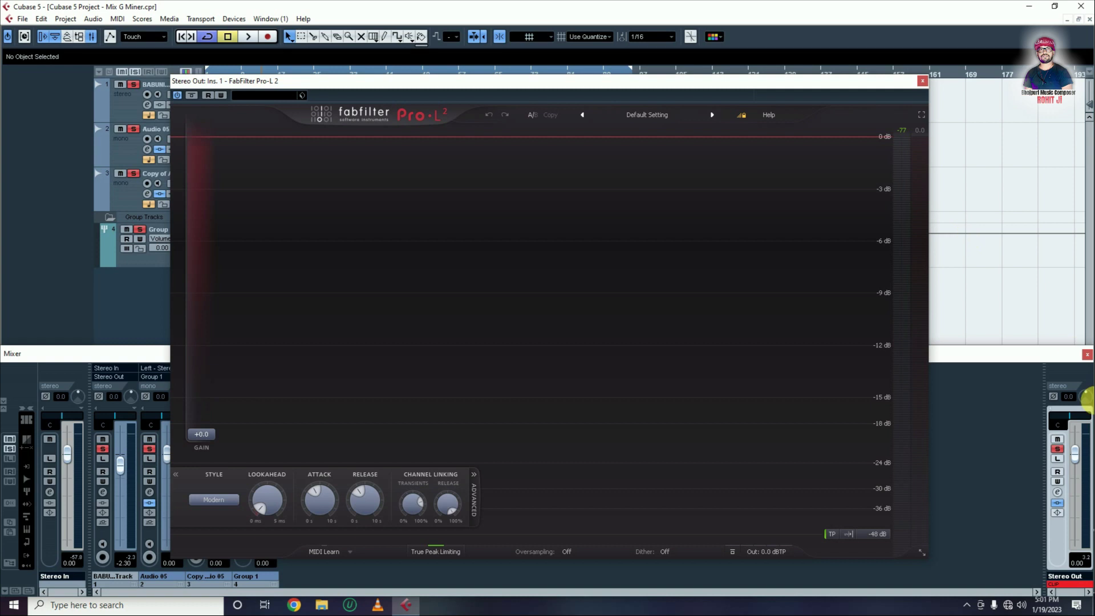
left_click(1087, 355)
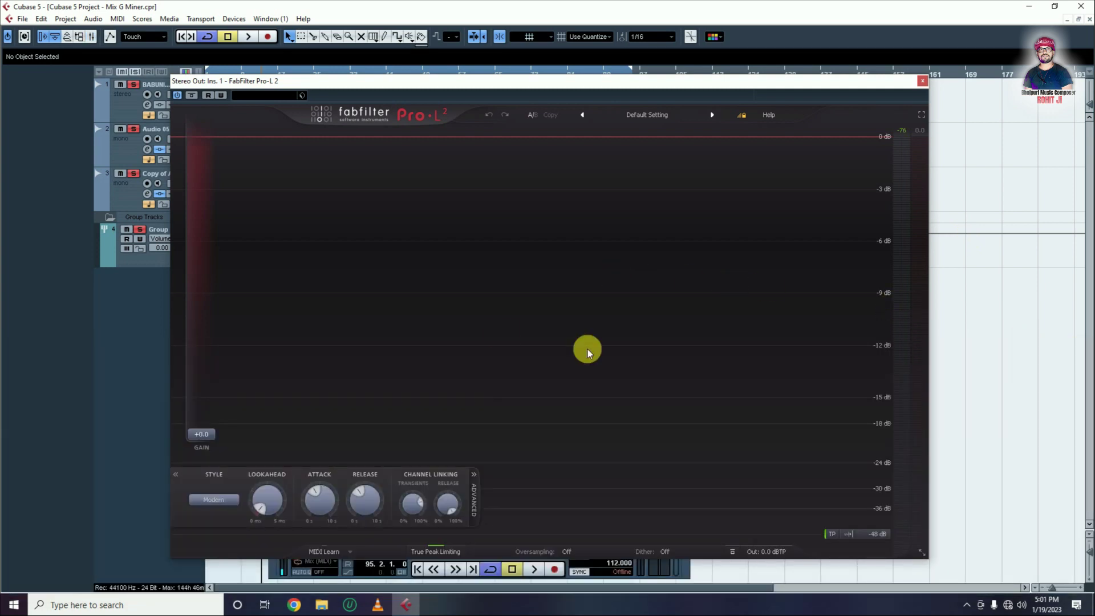
left_click_drag(381, 86, 444, 89)
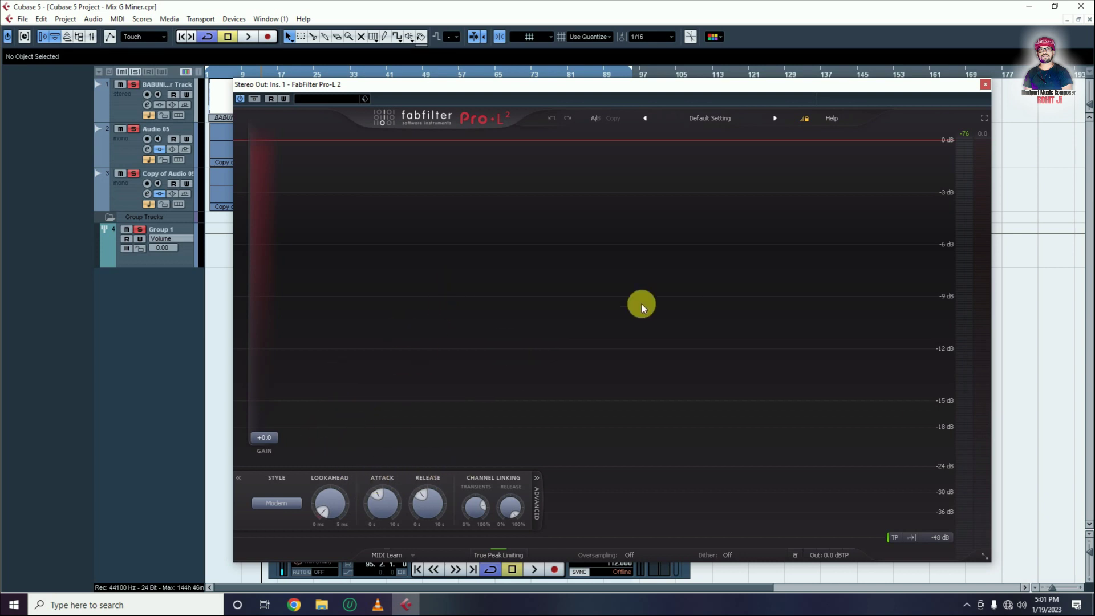
left_click(985, 85)
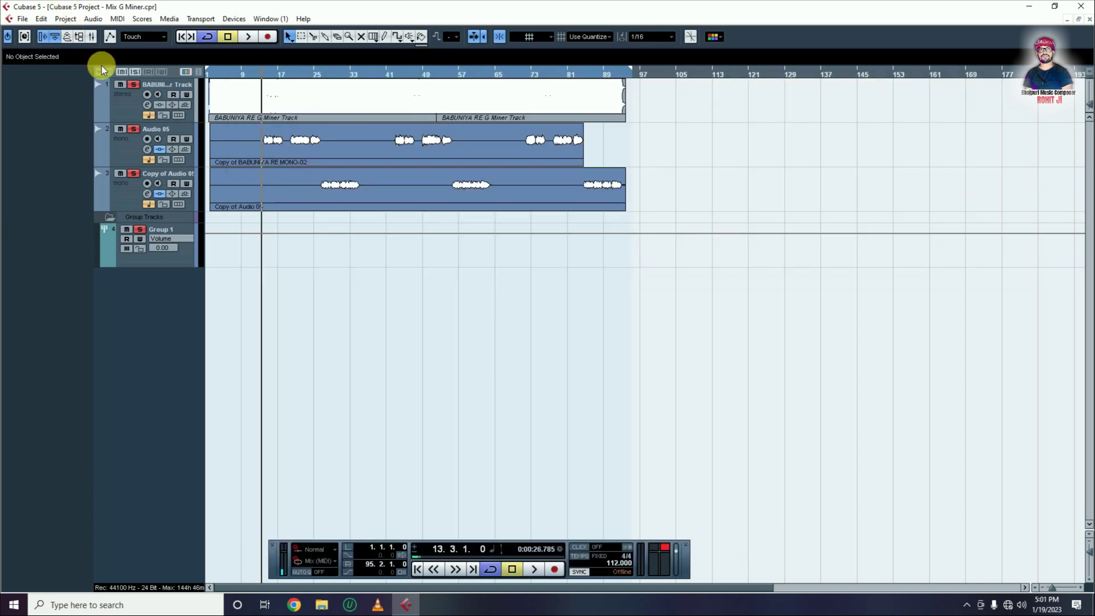
Step: View the Mastering templates in the Project Assistant and close it without creating a project
key("ctrl+n")
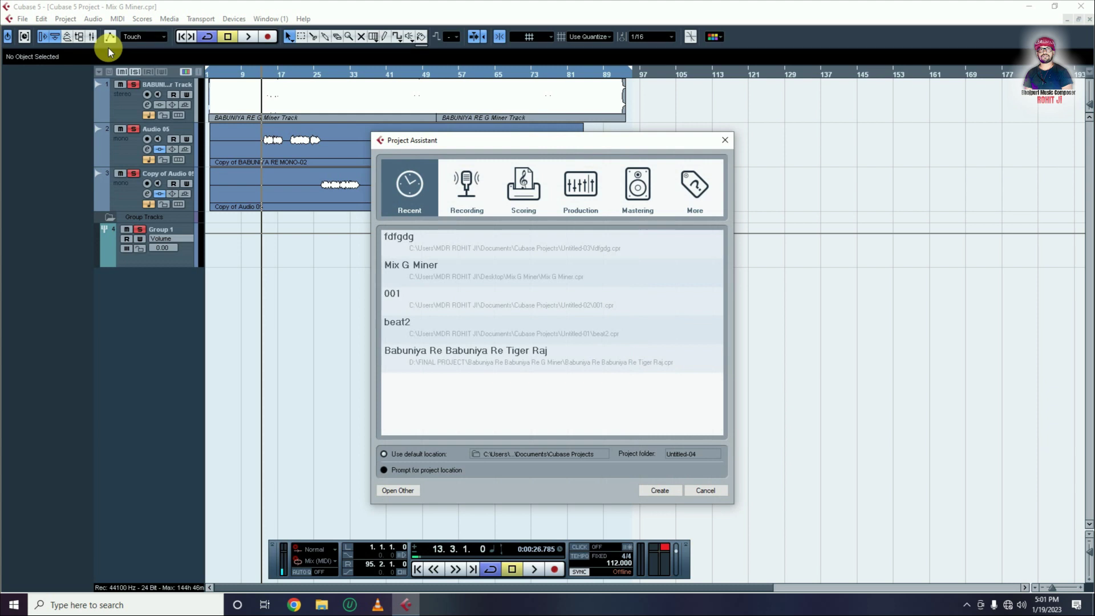
left_click(638, 188)
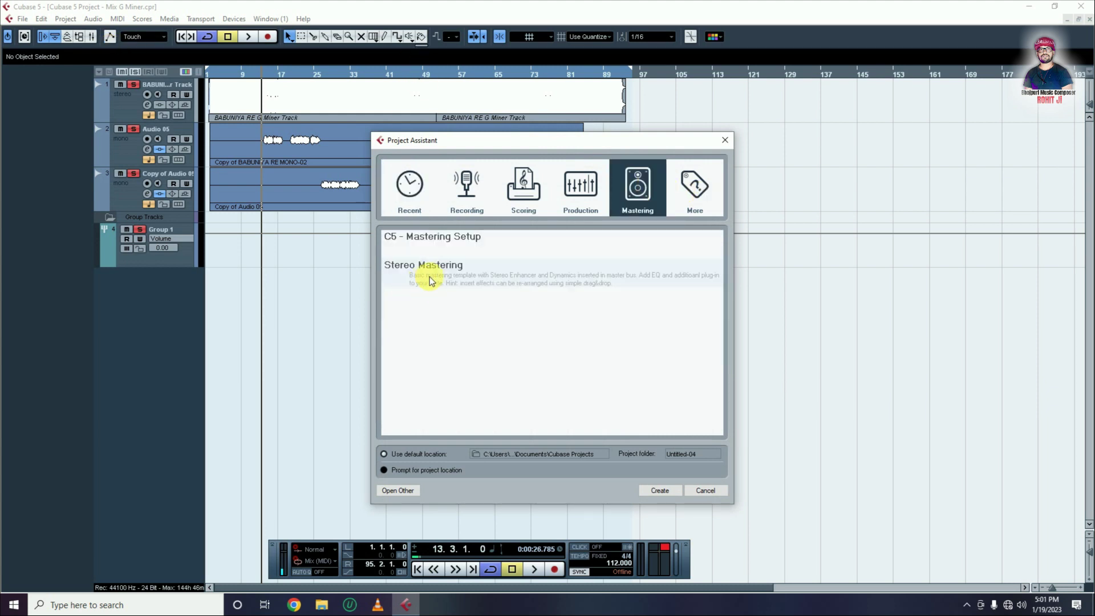
left_click(727, 140)
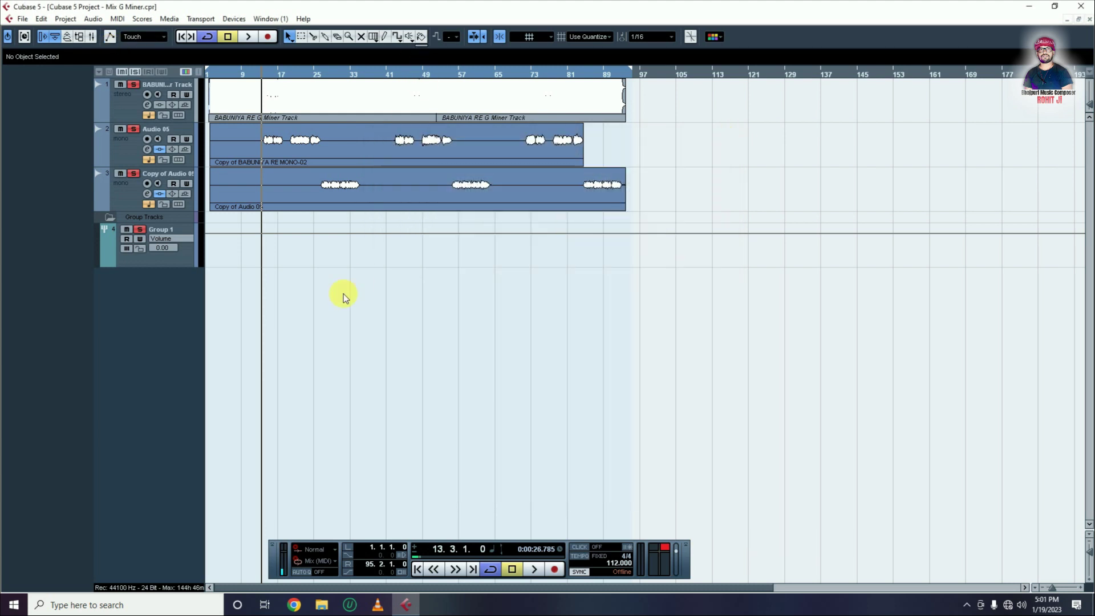
key("h")
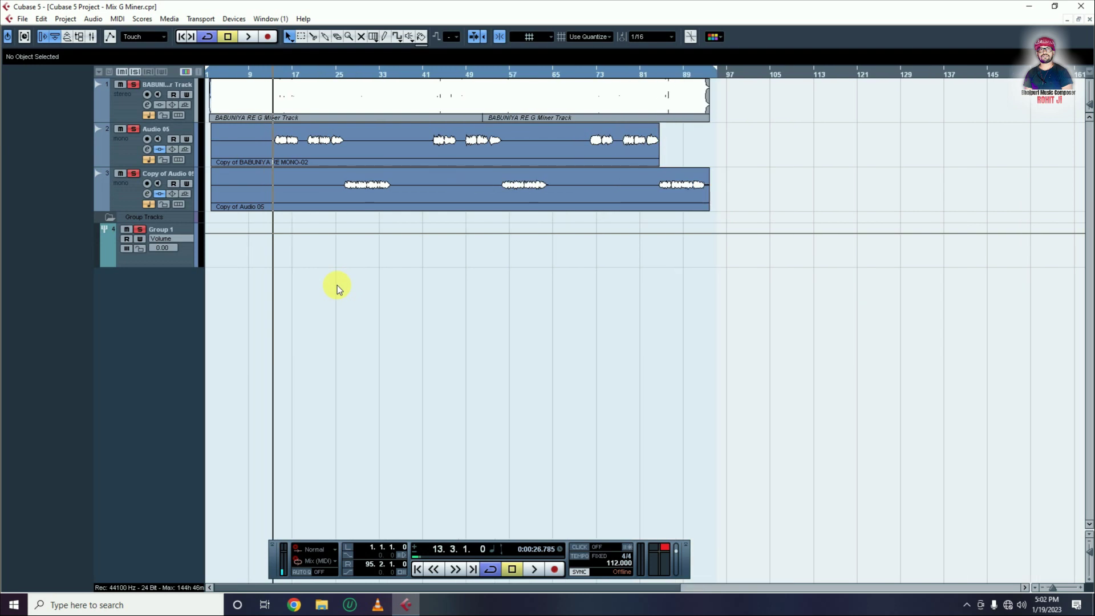
key("F3")
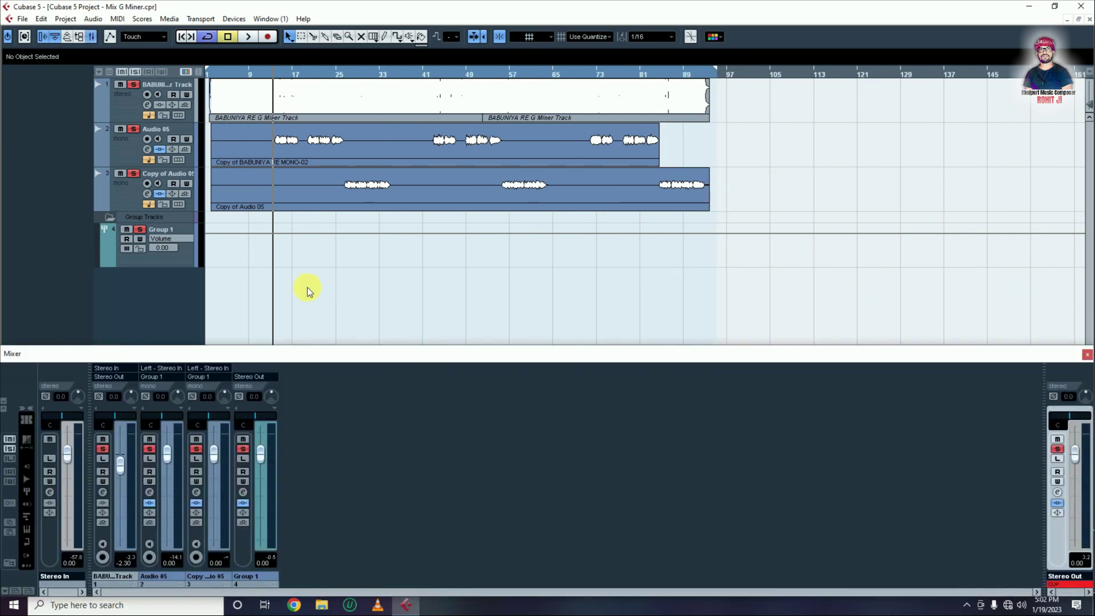
left_click(1088, 355)
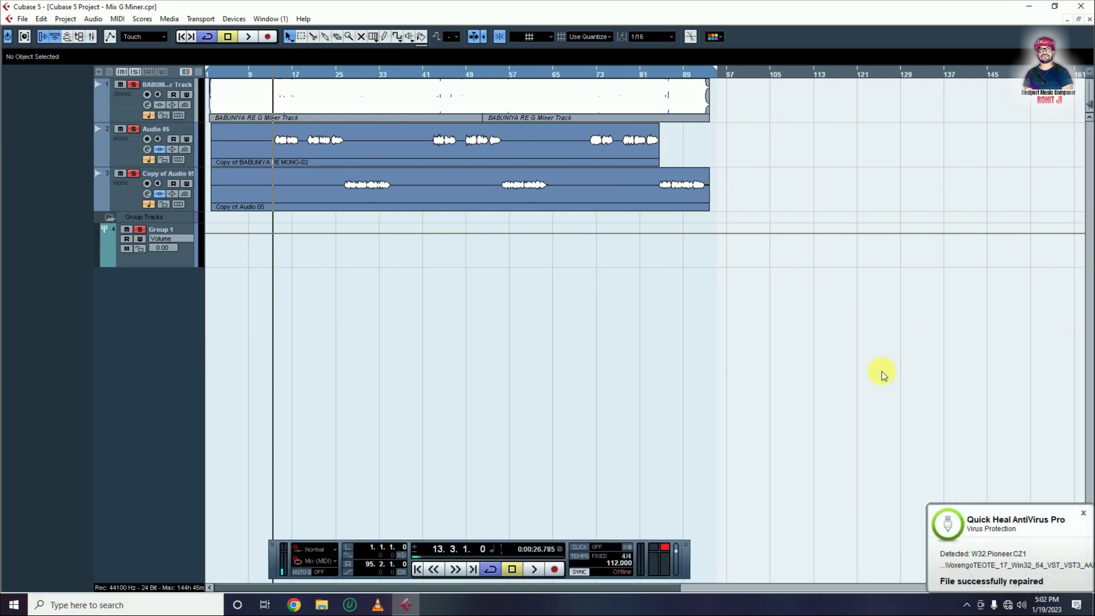
Step: Audition the Audio 05 vocal with the BABUNIYA RE G Miner Track muted and open the vocal's channel settings
left_click(146, 264)
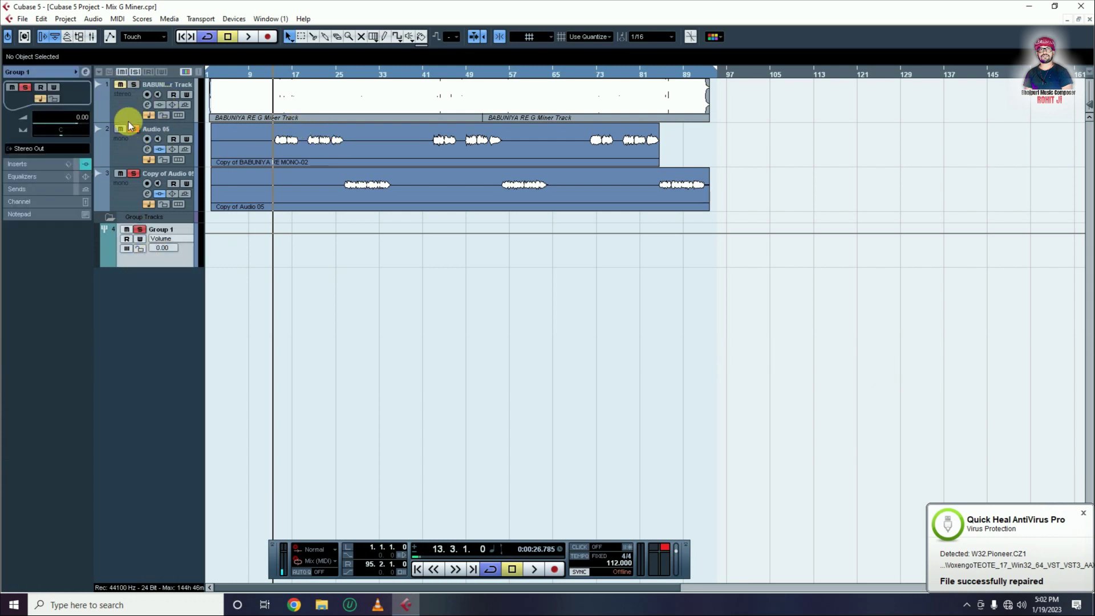
left_click(130, 157)
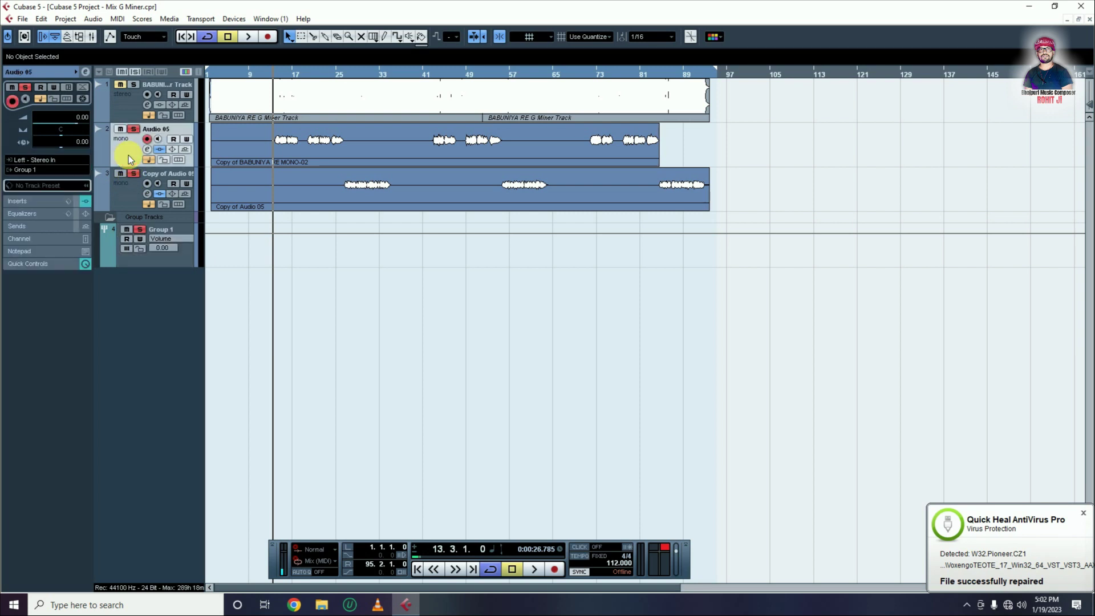
key("h")
key("h")
key("h")
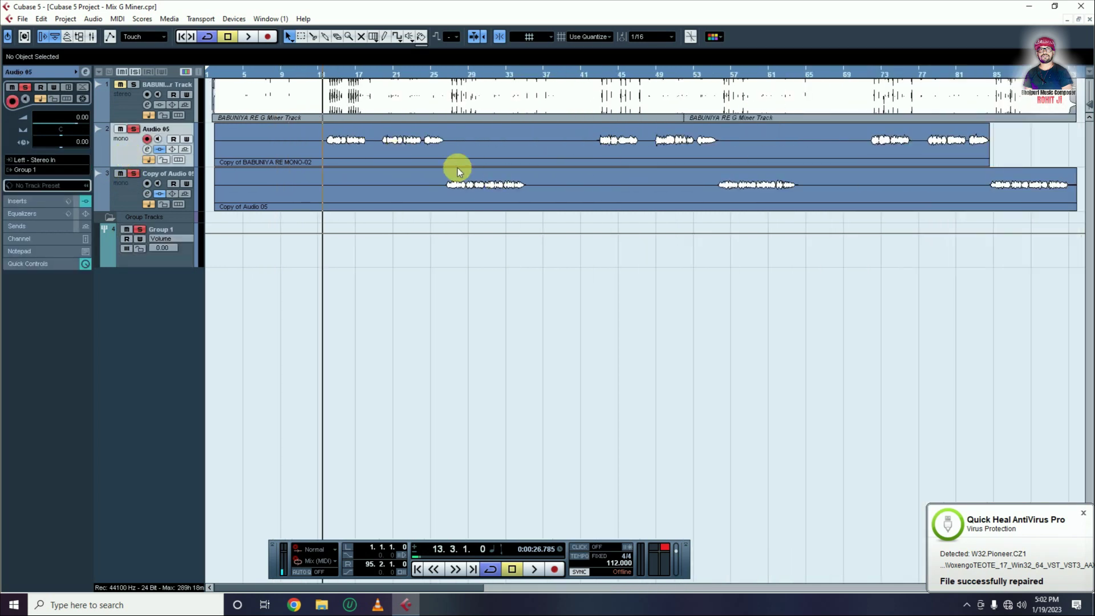
key("space")
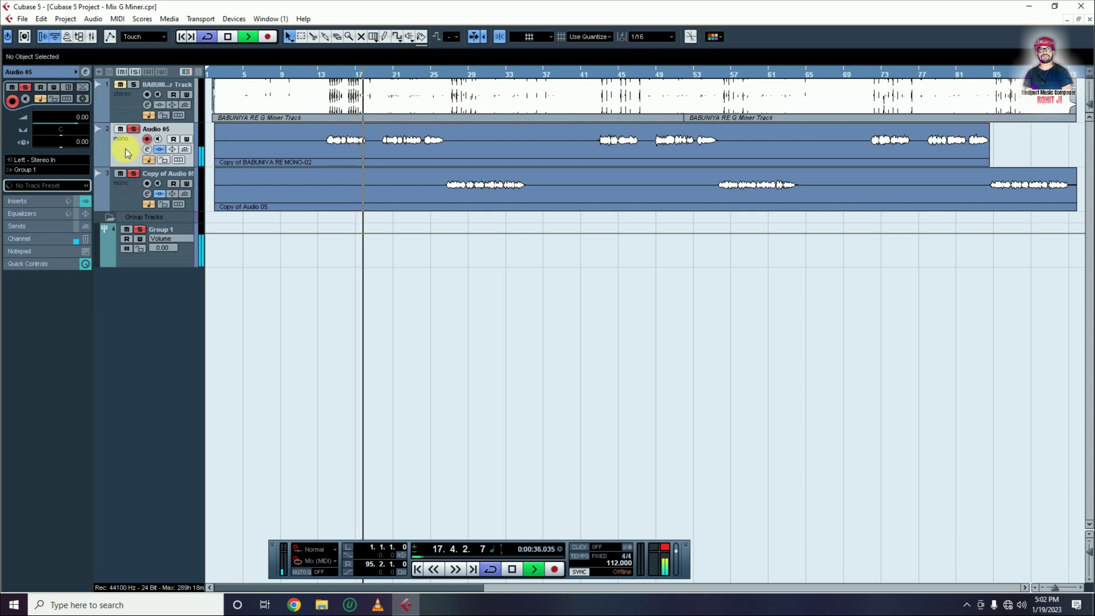
key("space")
left_click(147, 150)
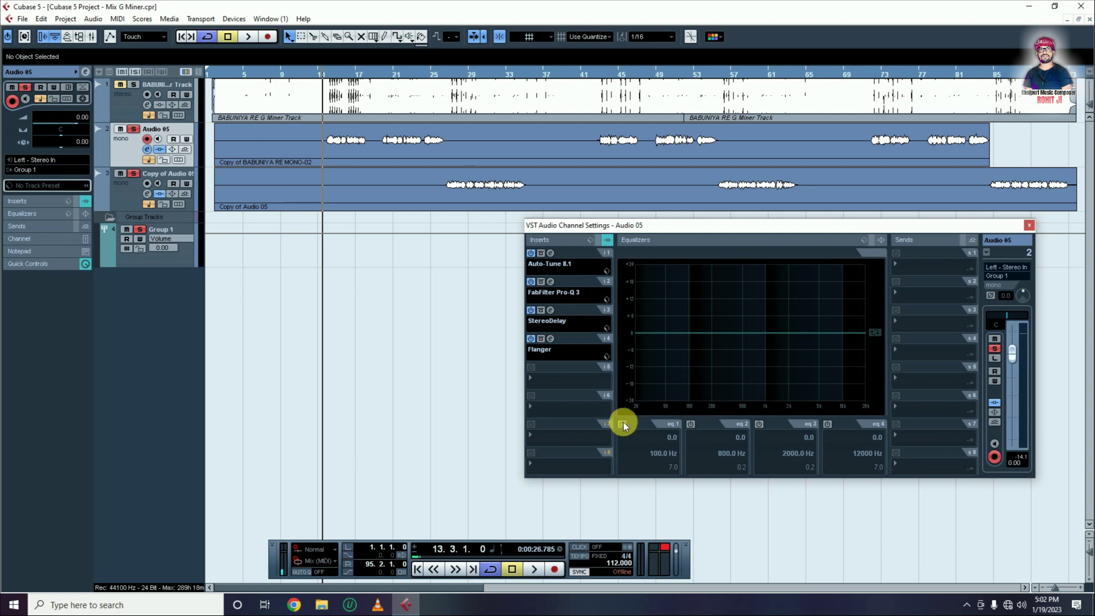
Step: Load the 60 Hz Hum remove EQ preset on Audio 05 and deepen band 2 to -24 dB at 56 Hz
left_click(868, 242)
left_click(906, 22)
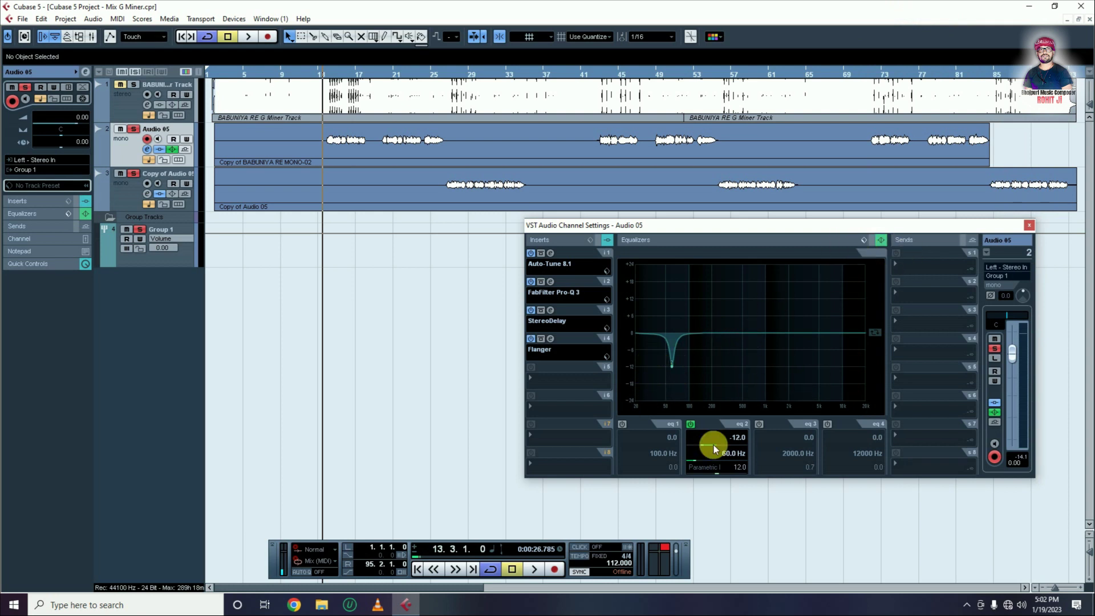
left_click(622, 425)
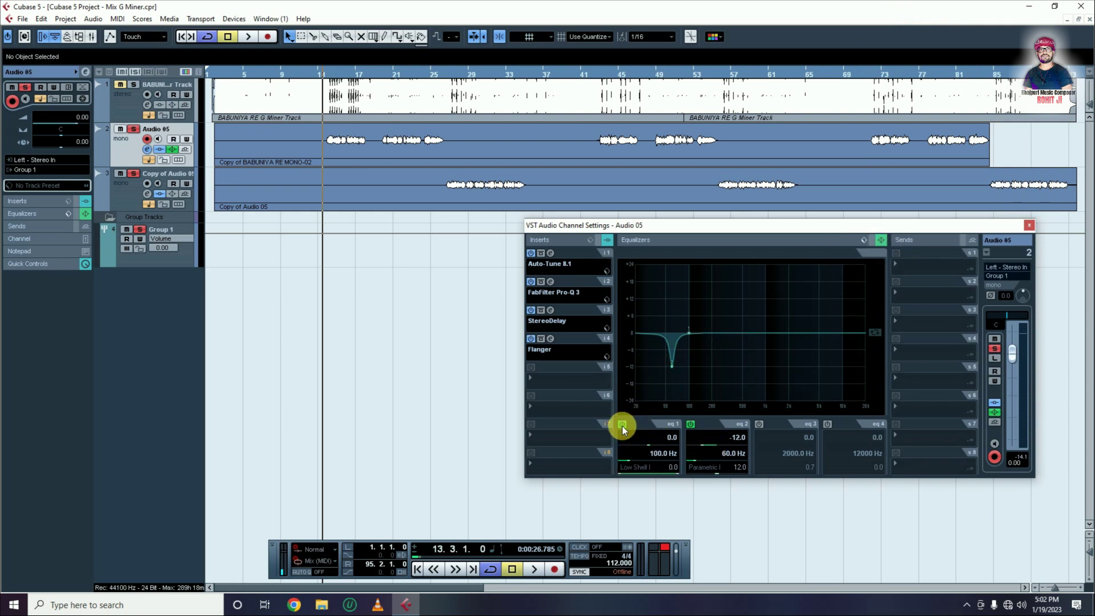
left_click(759, 425)
left_click_drag(671, 369, 670, 419)
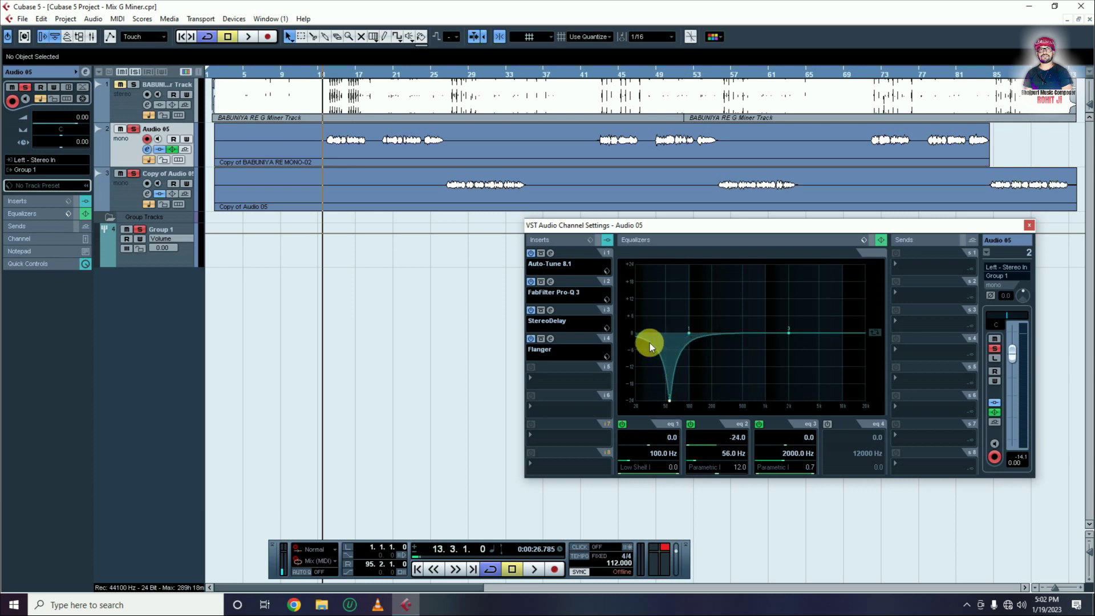
left_click(622, 424)
Step: Load the Basic Snare EQ preset on Audio 05, flatten bands 2 and 3, and set the high shelf to 4.0 dB at 10993 Hz
left_click(864, 240)
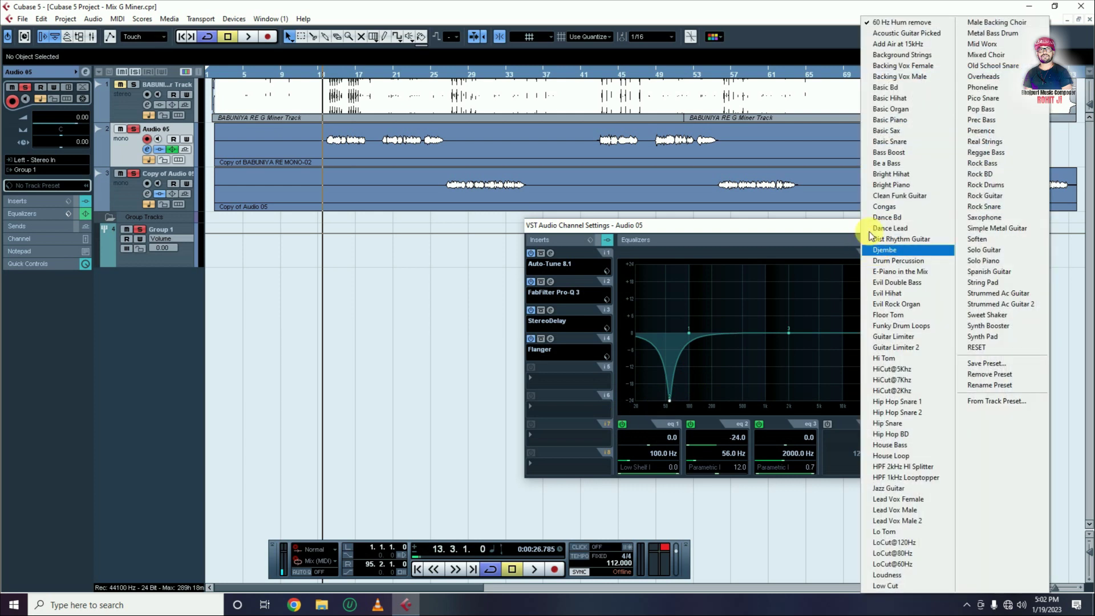
left_click(903, 143)
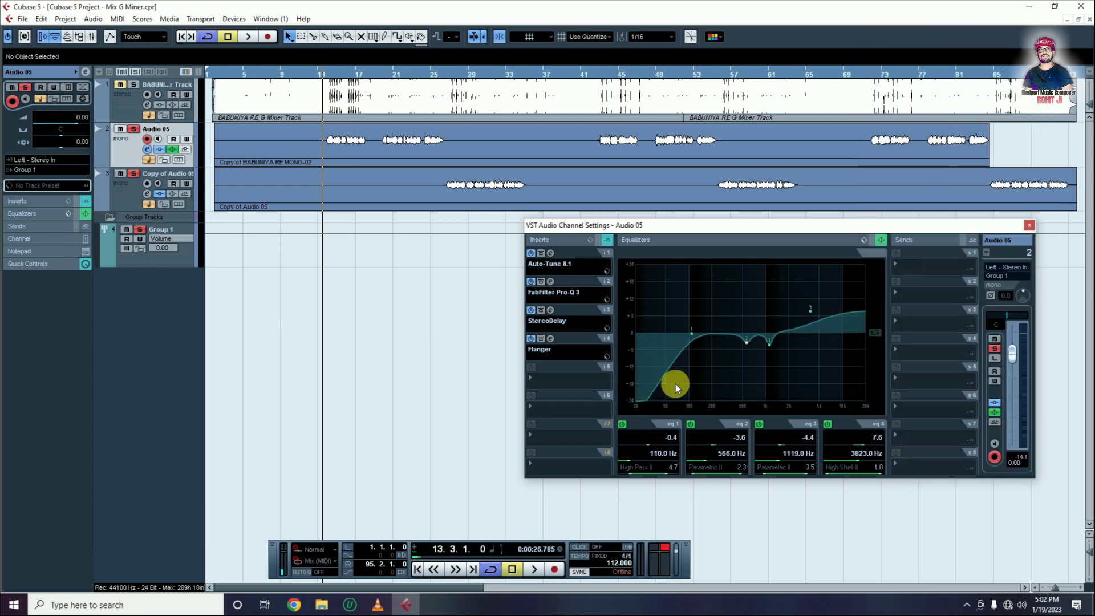
left_click_drag(768, 346, 701, 331)
left_click_drag(813, 310, 847, 322)
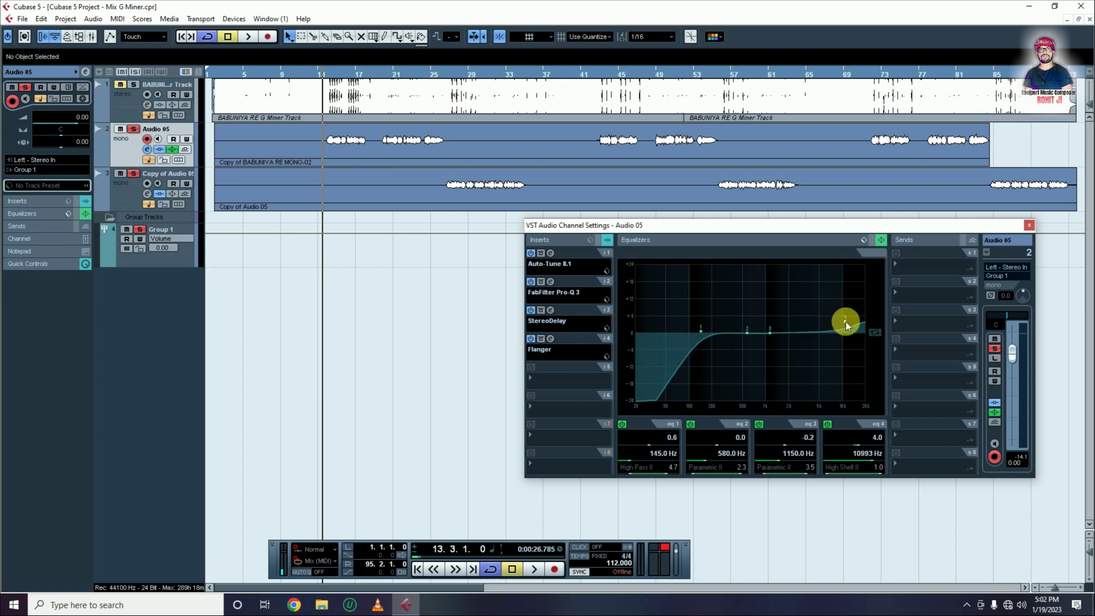
key("space")
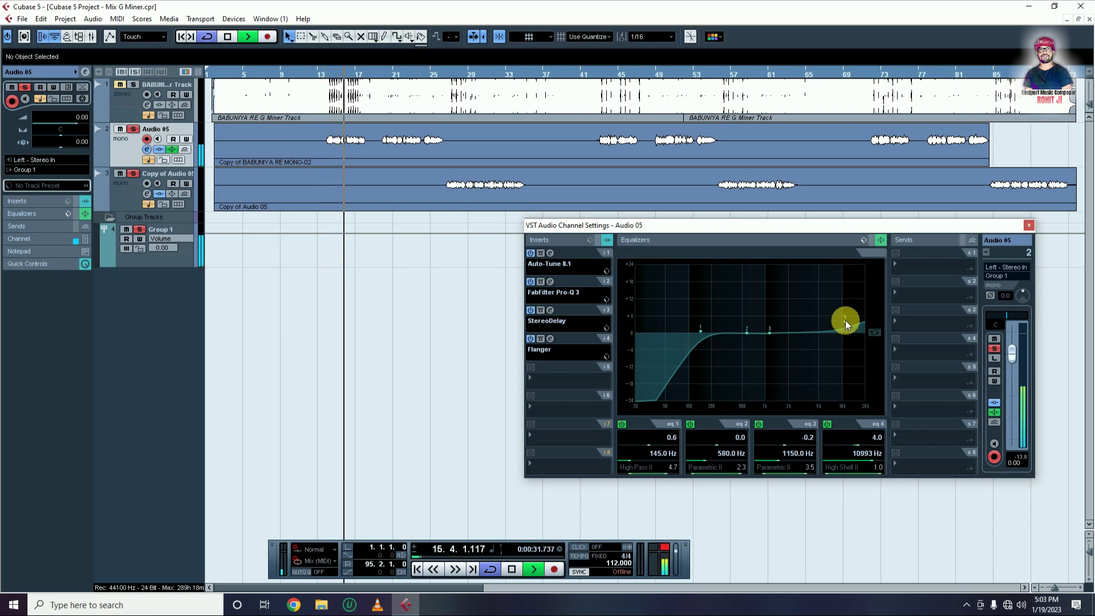
key("space")
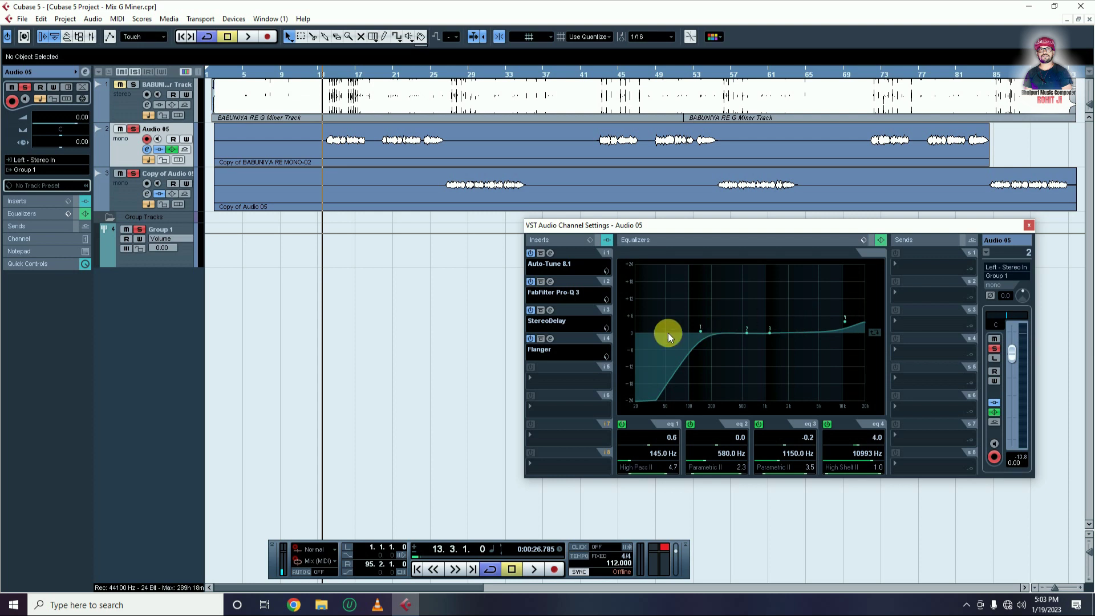
Step: Set Audio 05's high-pass band to 103 Hz and band 2 to 0.8 dB at 273 Hz with a Q of 12.0
mouse_move(700, 330)
left_mouse_down()
mouse_move(689, 331)
mouse_move(717, 335)
left_mouse_up()
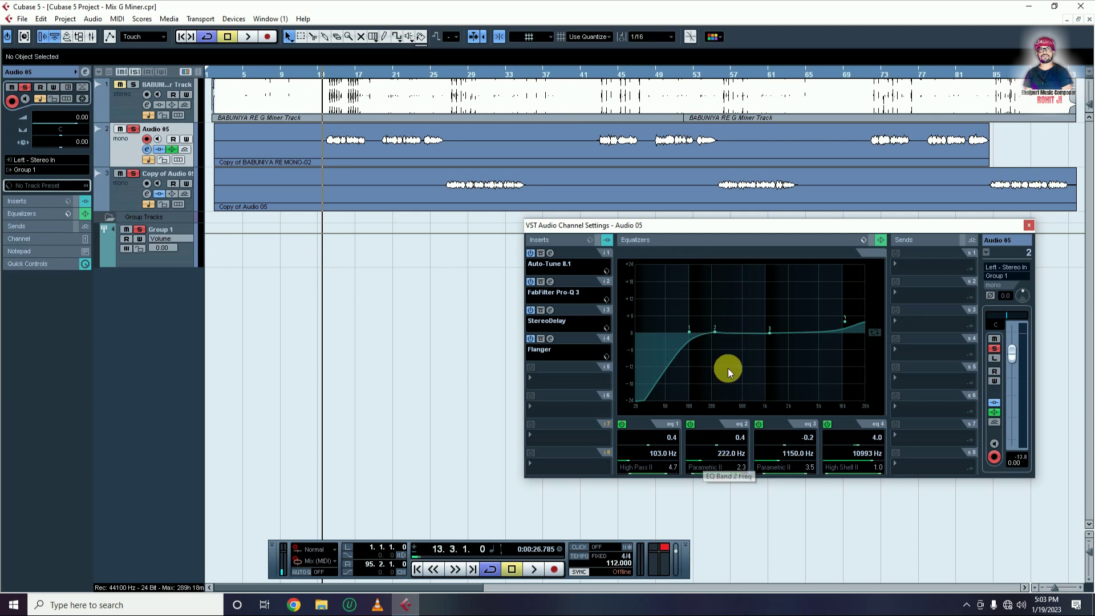
left_click(703, 461)
left_click_drag(703, 462, 701, 461)
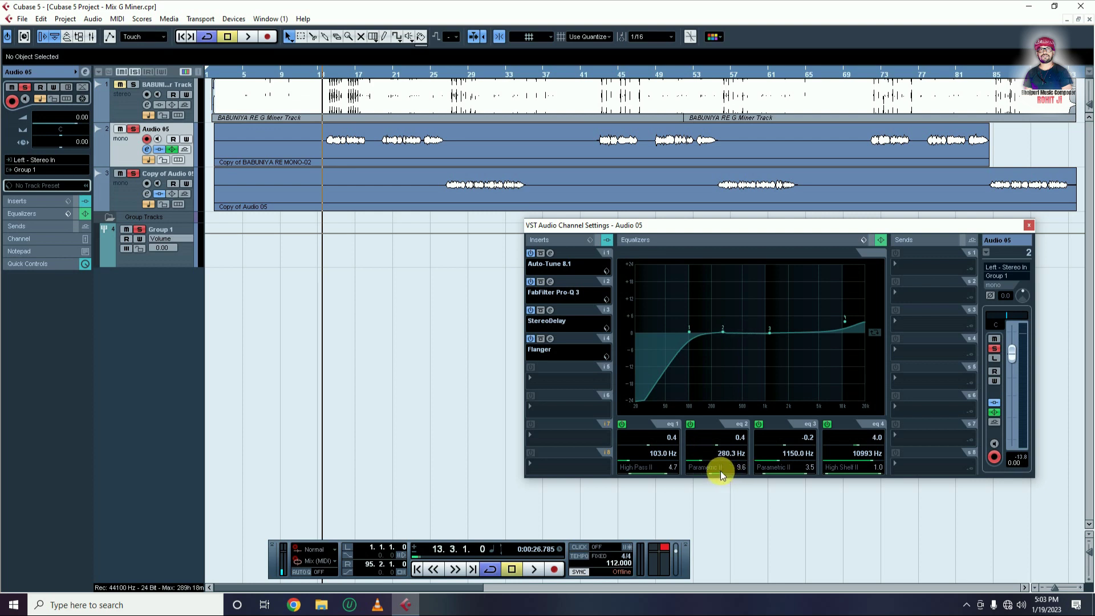
left_click_drag(723, 330, 723, 324)
key("space")
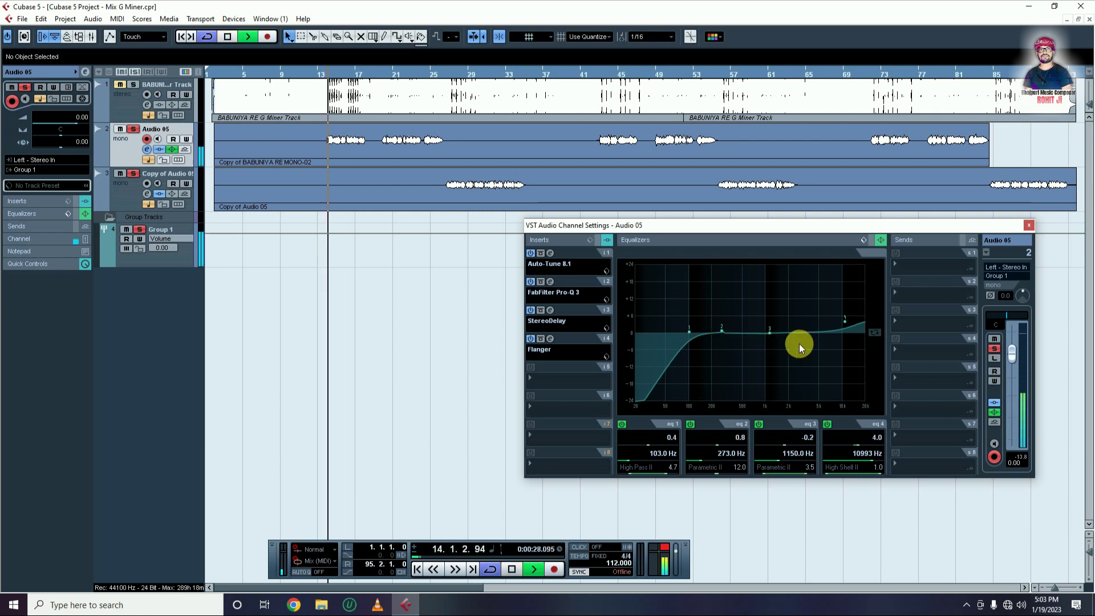
key("space")
left_click(1029, 225)
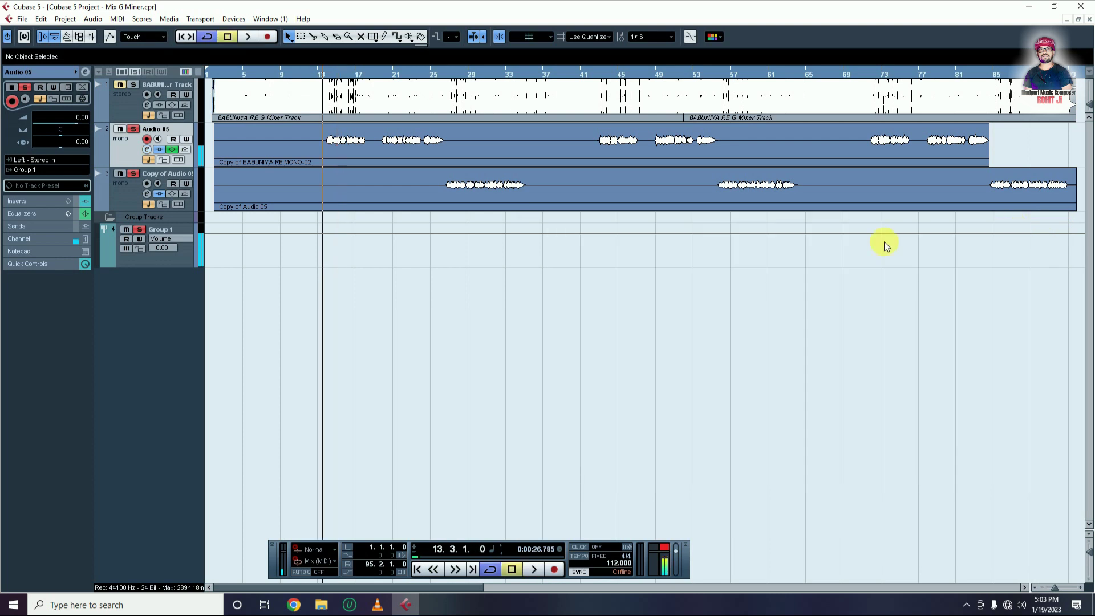
Step: Copy the Audio 05 channel settings, including the EQ, onto the Copy of Audio 05 channel
left_click(146, 149)
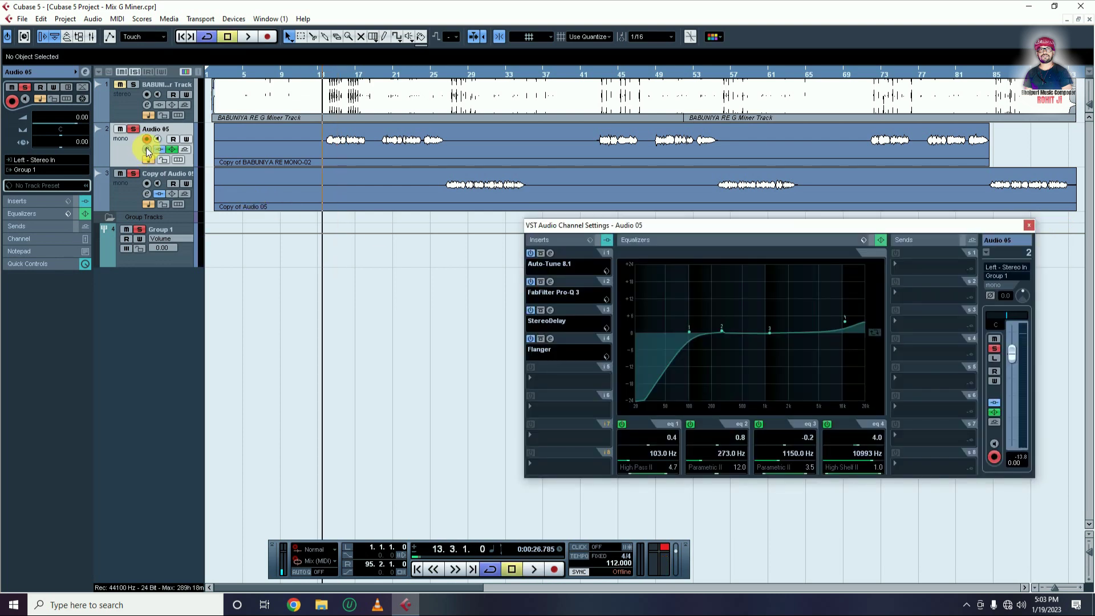
left_click(147, 194)
left_click(147, 193)
left_click(148, 194)
left_click(148, 194)
left_click(148, 194)
key("ctrl+v")
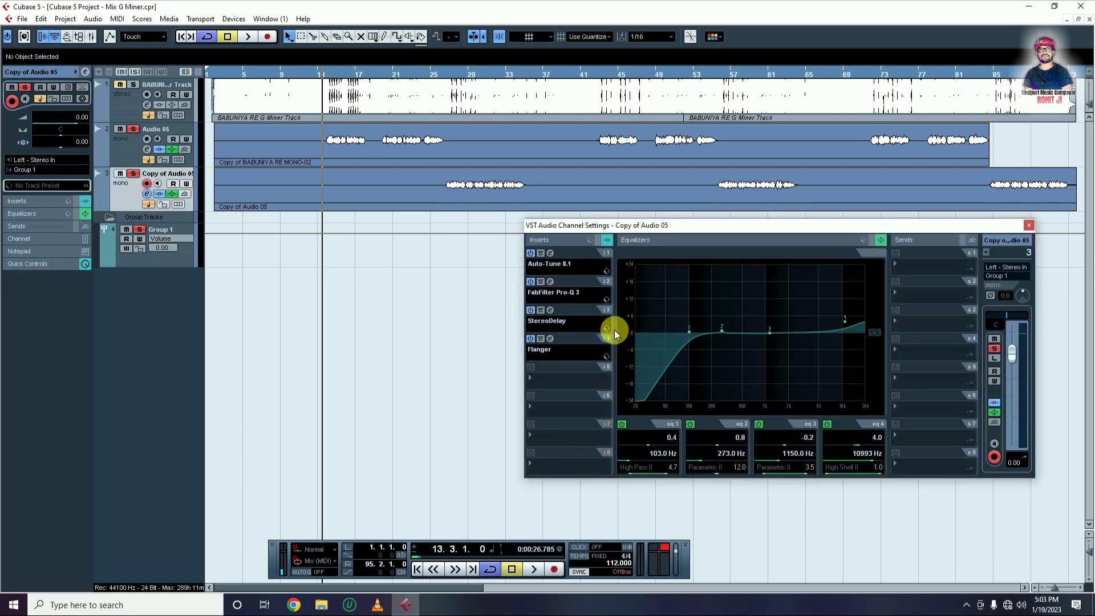
Step: Set the high-pass band on Copy of Audio 05 to 178 Hz and audition that vocal from bar 26
left_click(440, 71)
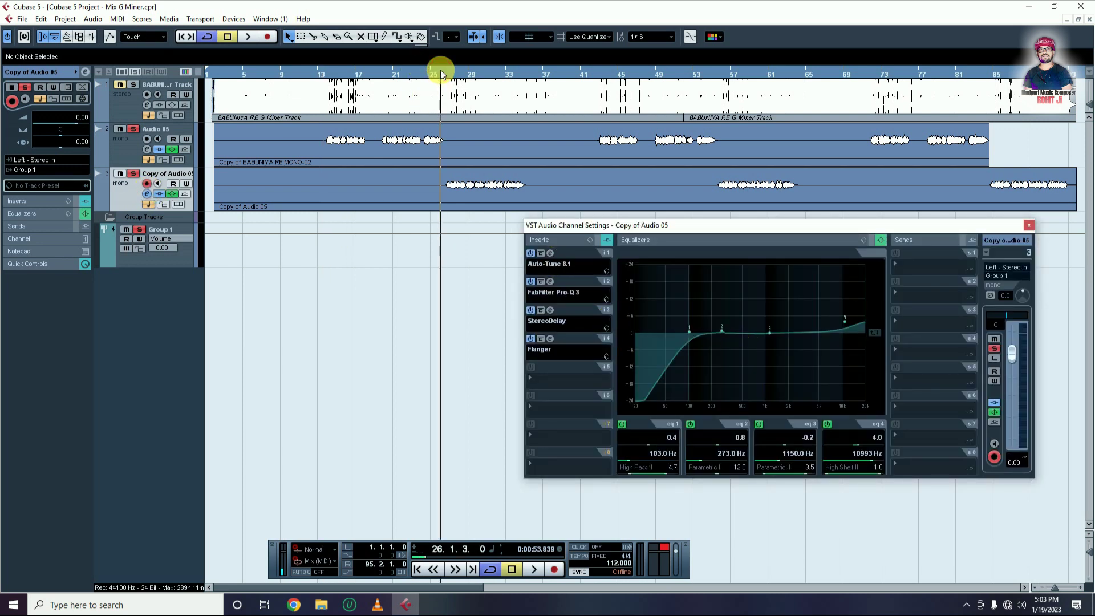
left_click_drag(691, 331, 708, 416)
key("space")
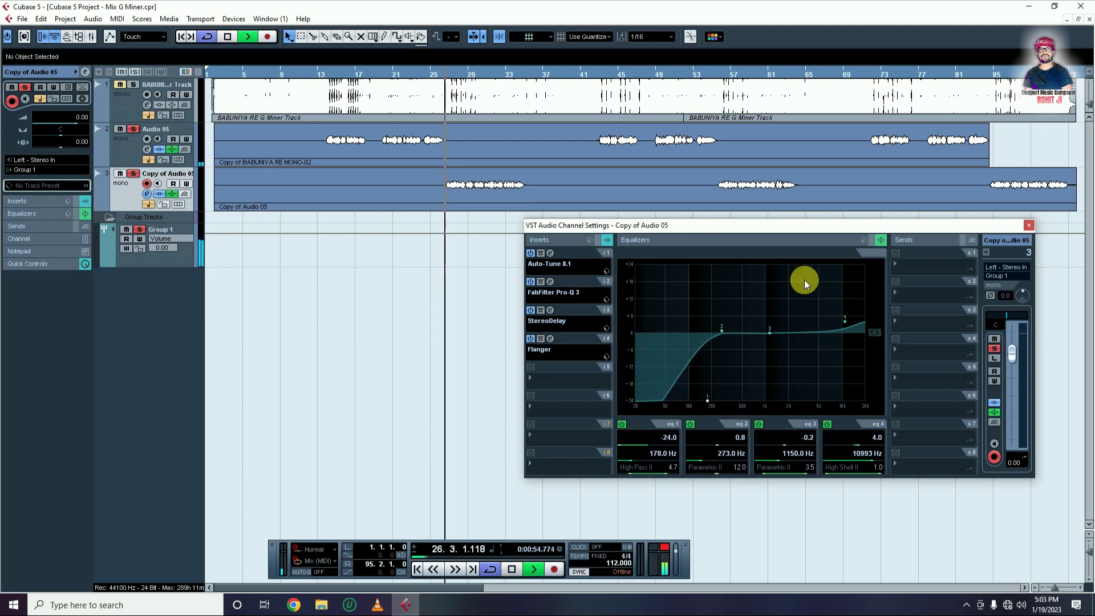
left_click(1029, 225)
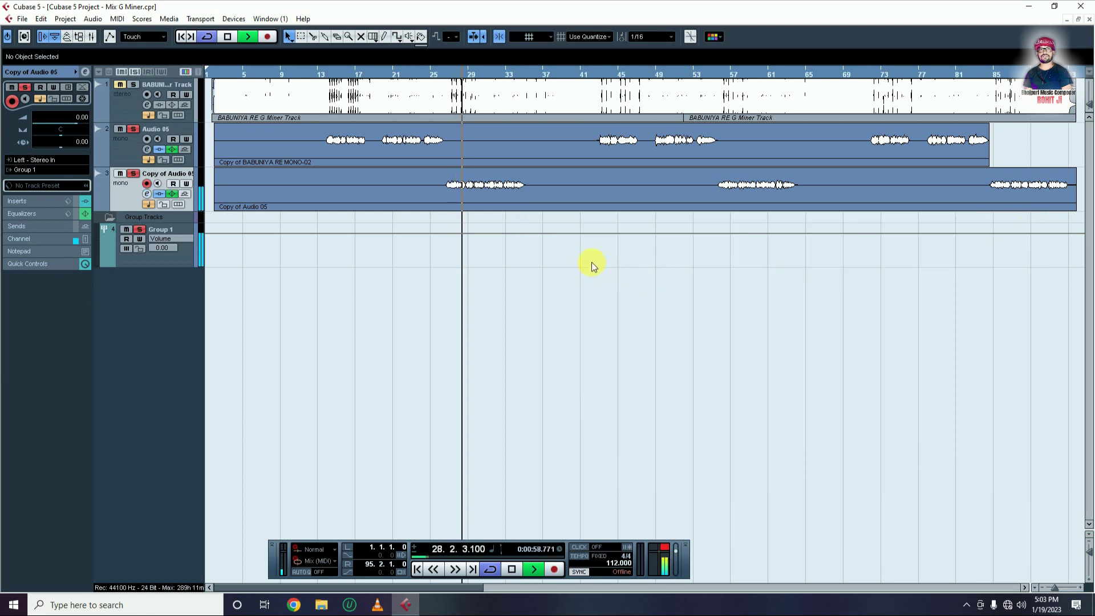
key("space")
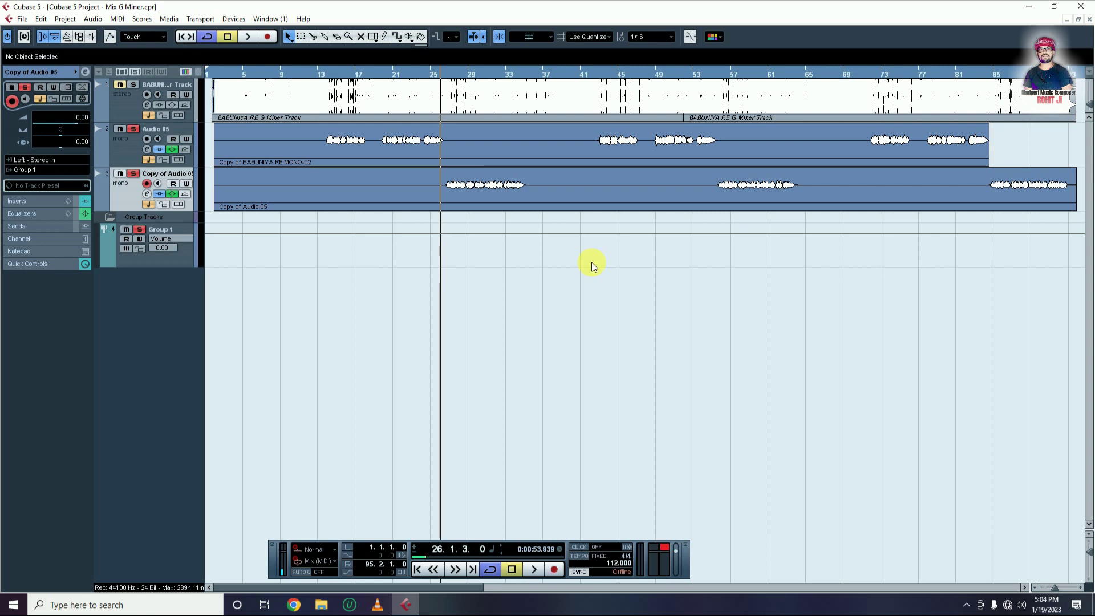
key("space")
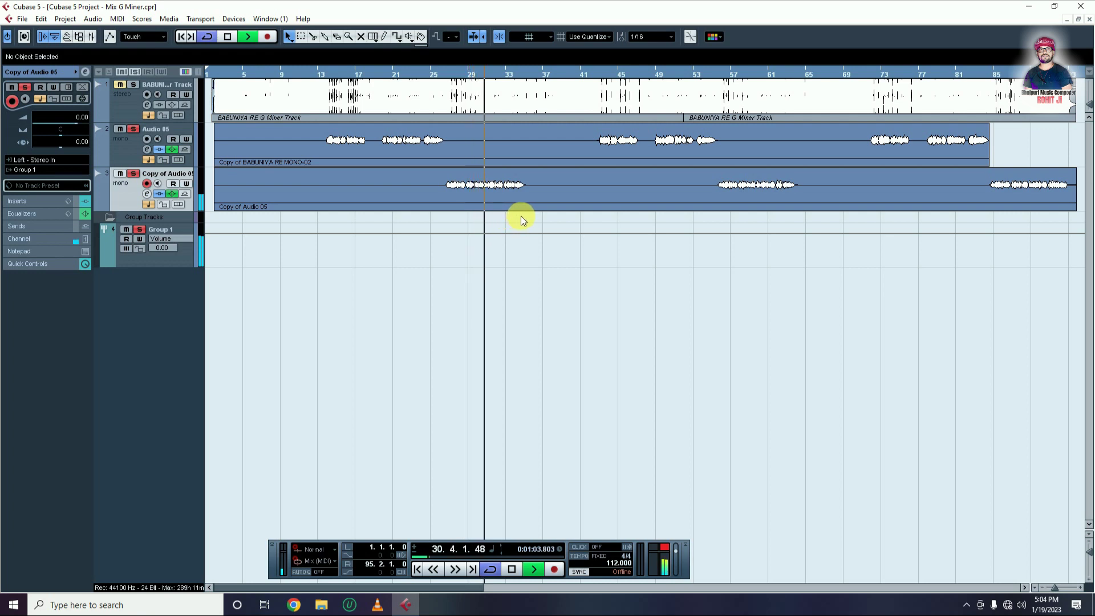
key("space")
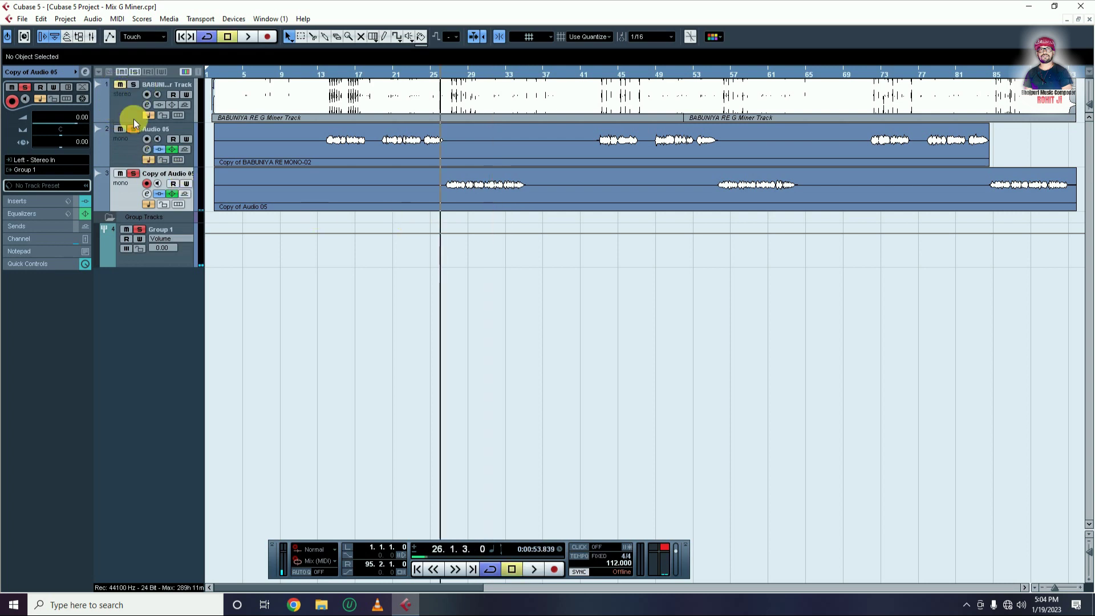
Step: Clear all track solos and mutes and set the BABUNIYA RE G Miner Track volume to 0
left_click(136, 71)
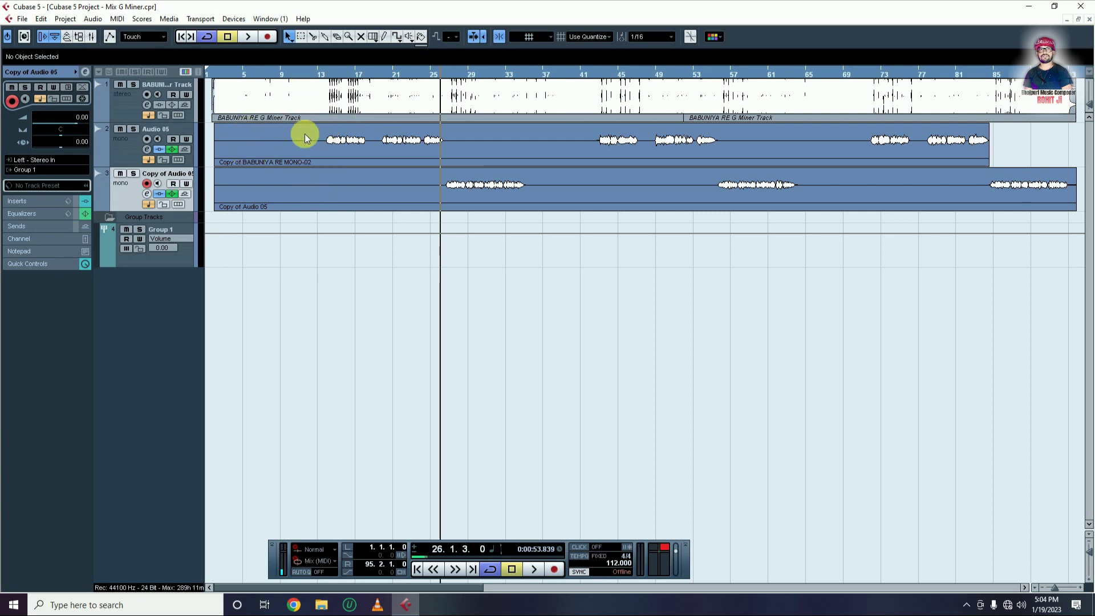
left_click(127, 107)
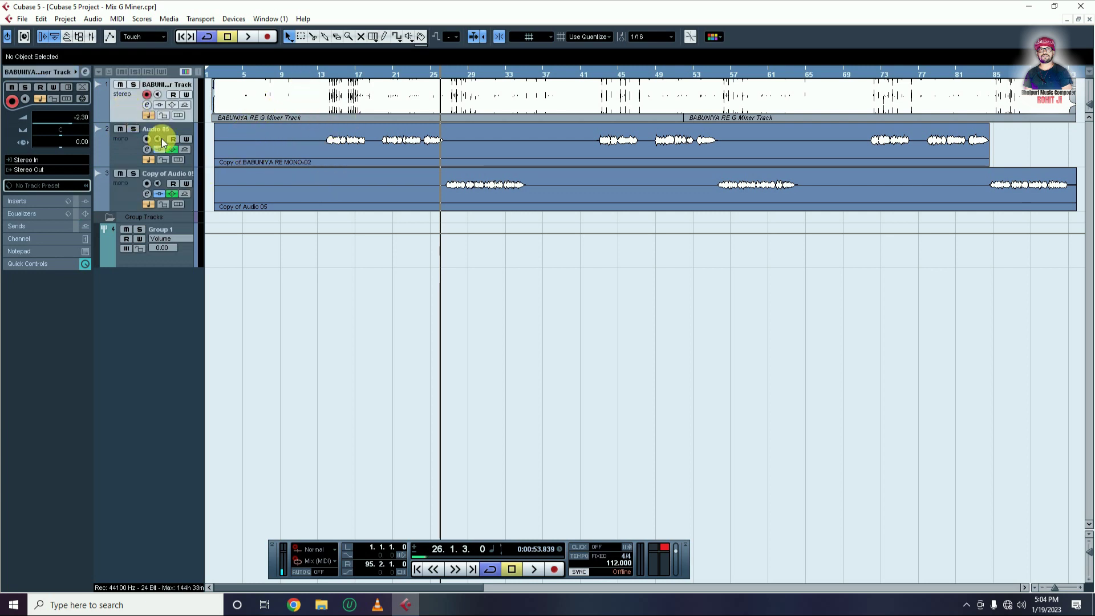
double_click(82, 117)
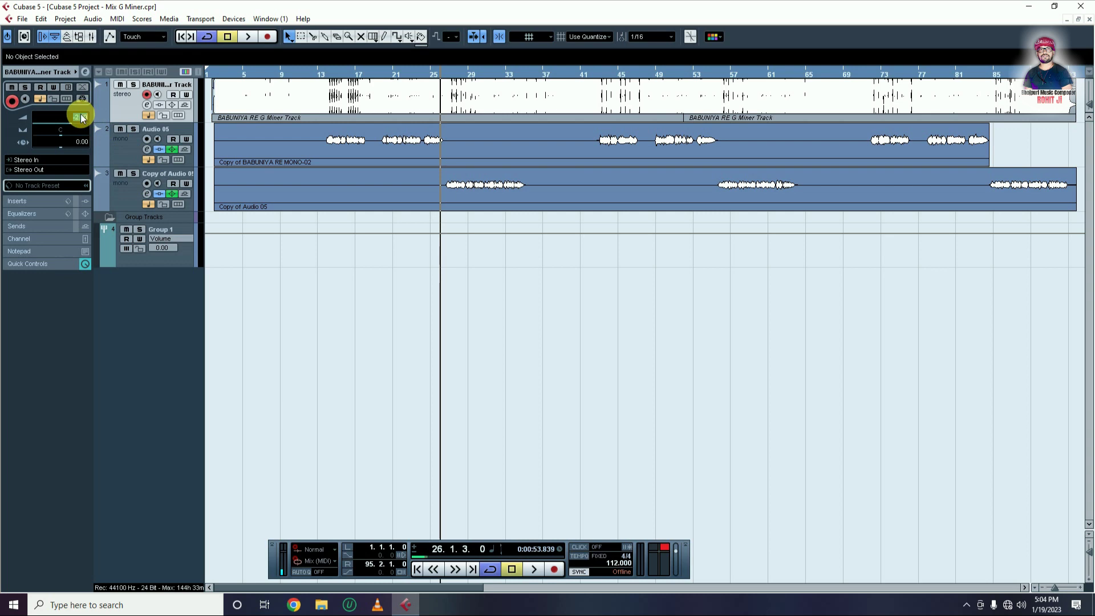
type("0")
key("Return")
Step: Audition the vocals in the mixer with the backing track muted and lower the Group 1 fader to -1.50 dB
left_click(124, 156)
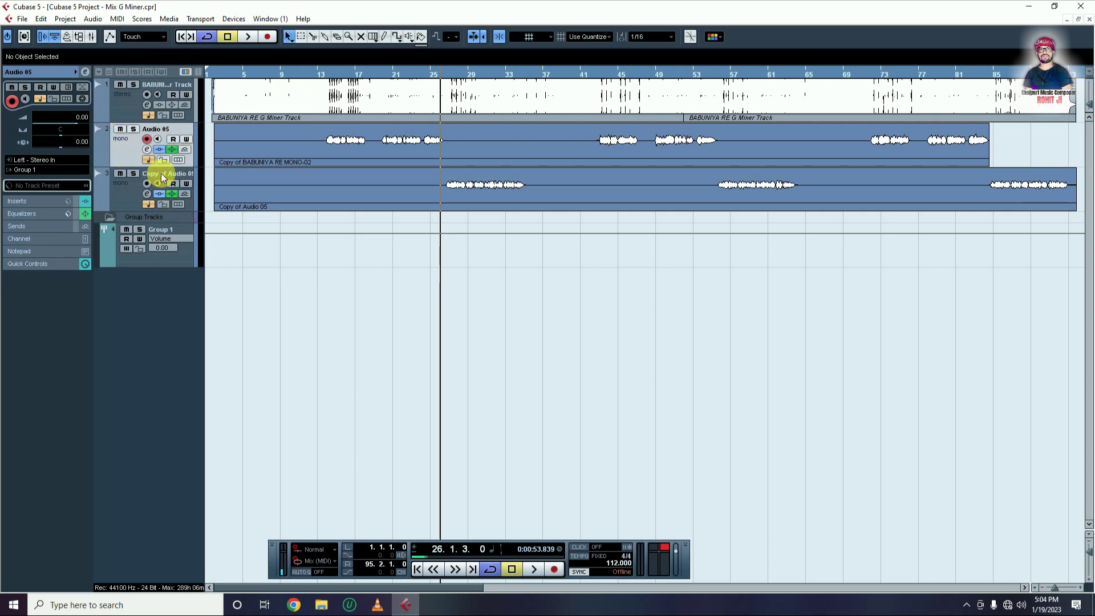
key("F3")
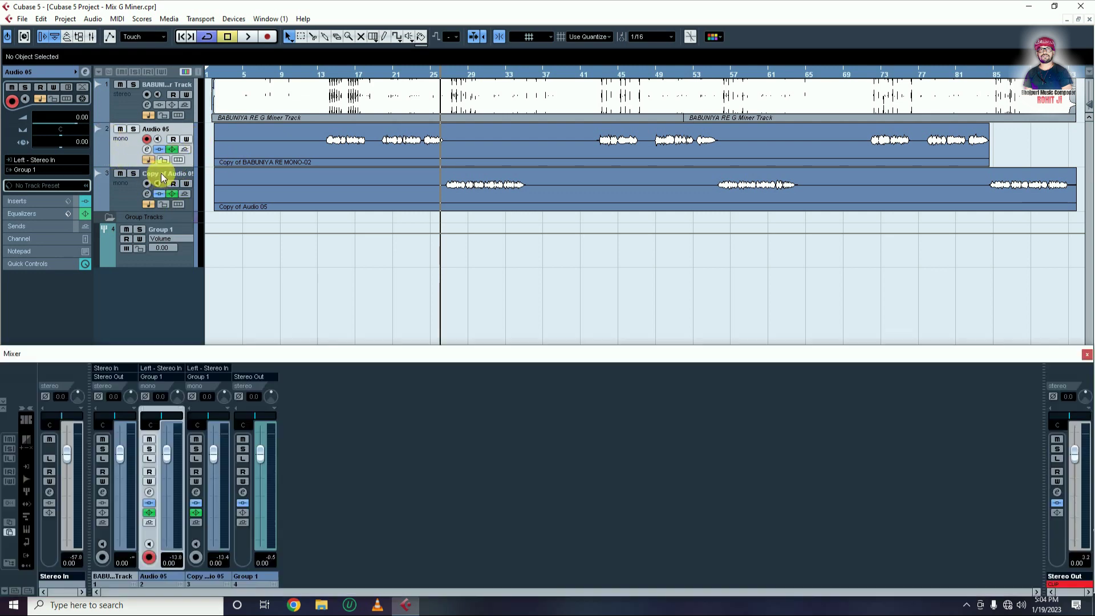
left_click(120, 85)
key("space")
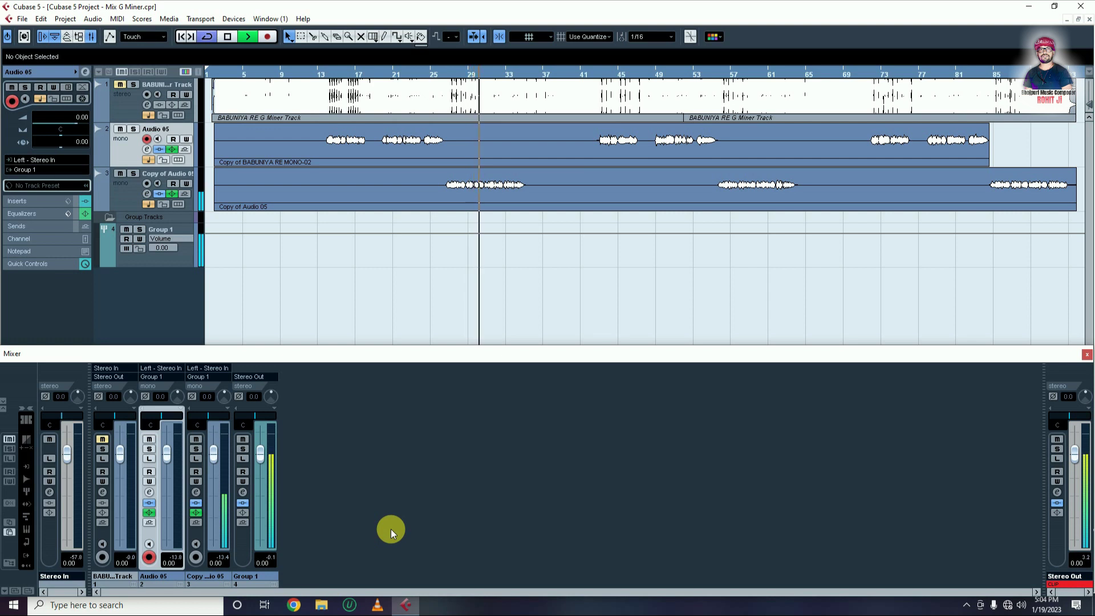
key("space")
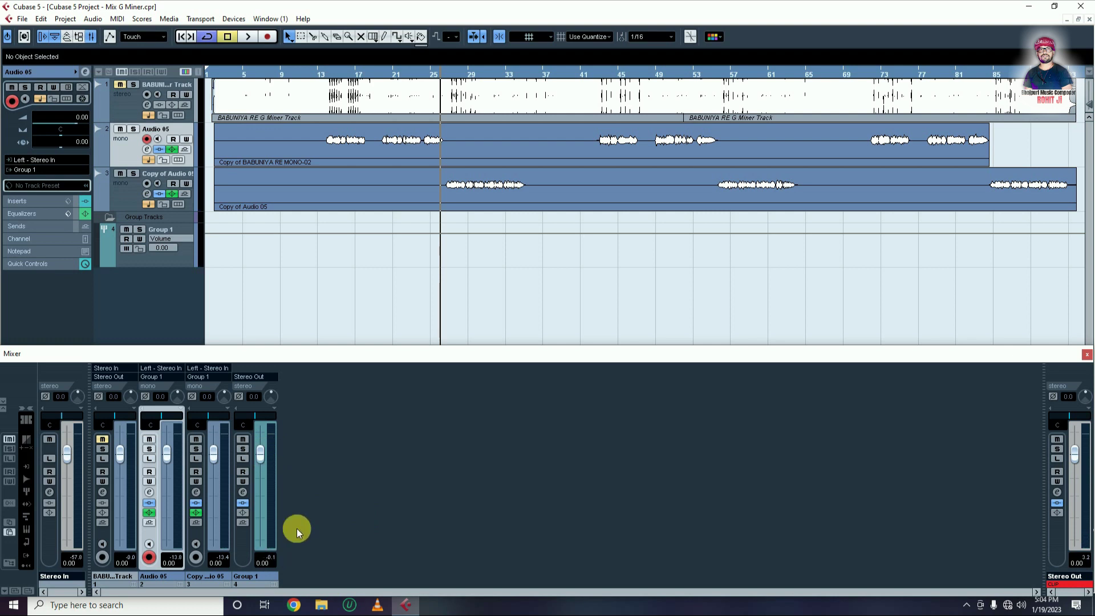
left_click_drag(262, 459, 263, 467)
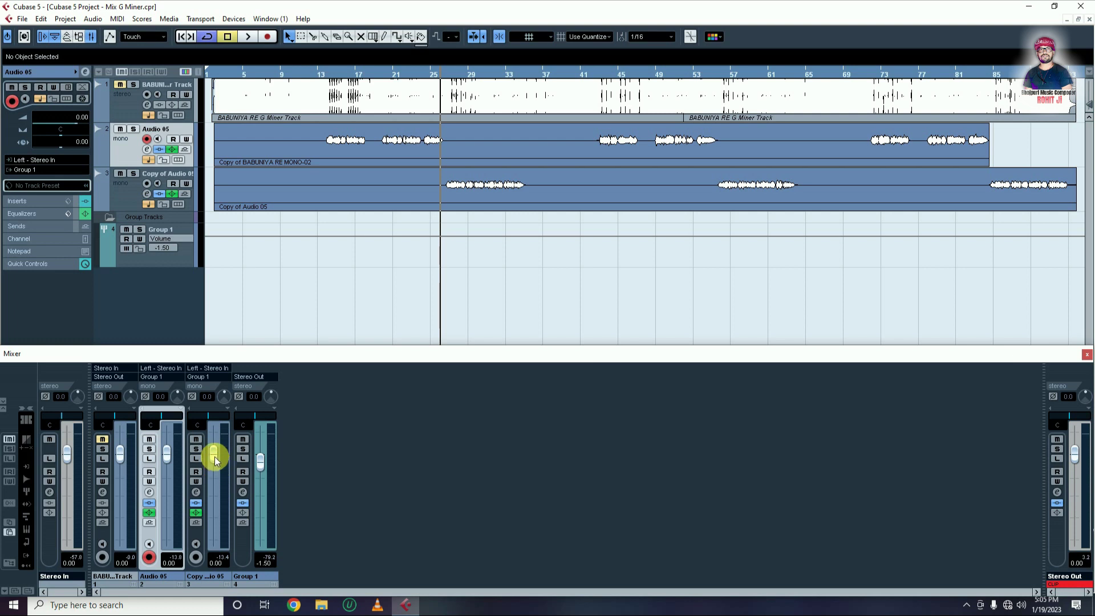
Step: Audition the vocals from about bar 13 with the backing track muted and set the Group 1 volume to 0.00 dB
left_click(323, 75)
key("space")
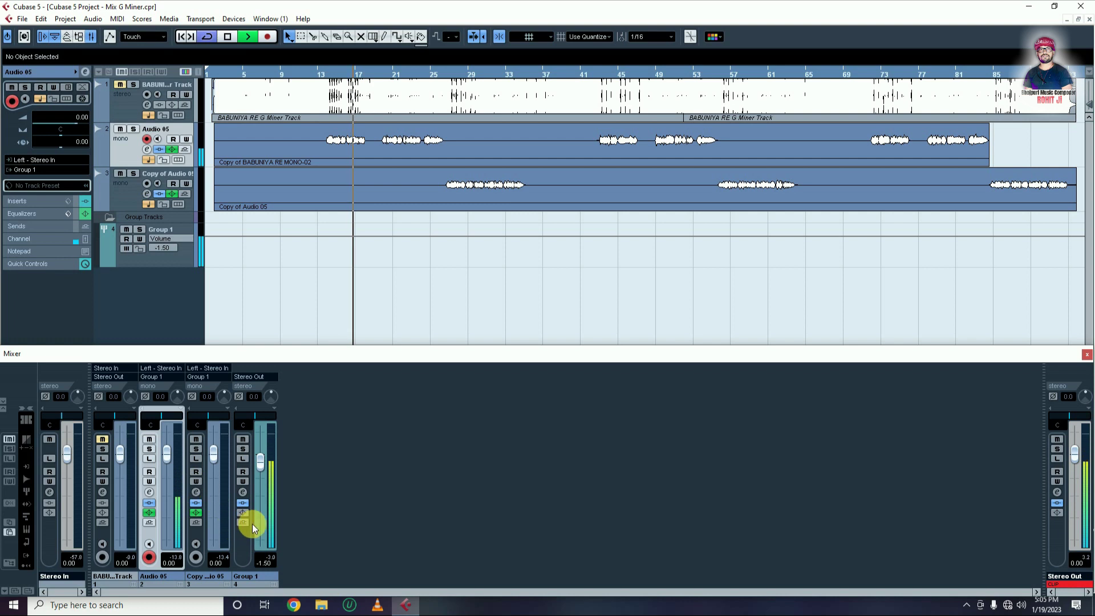
key("space")
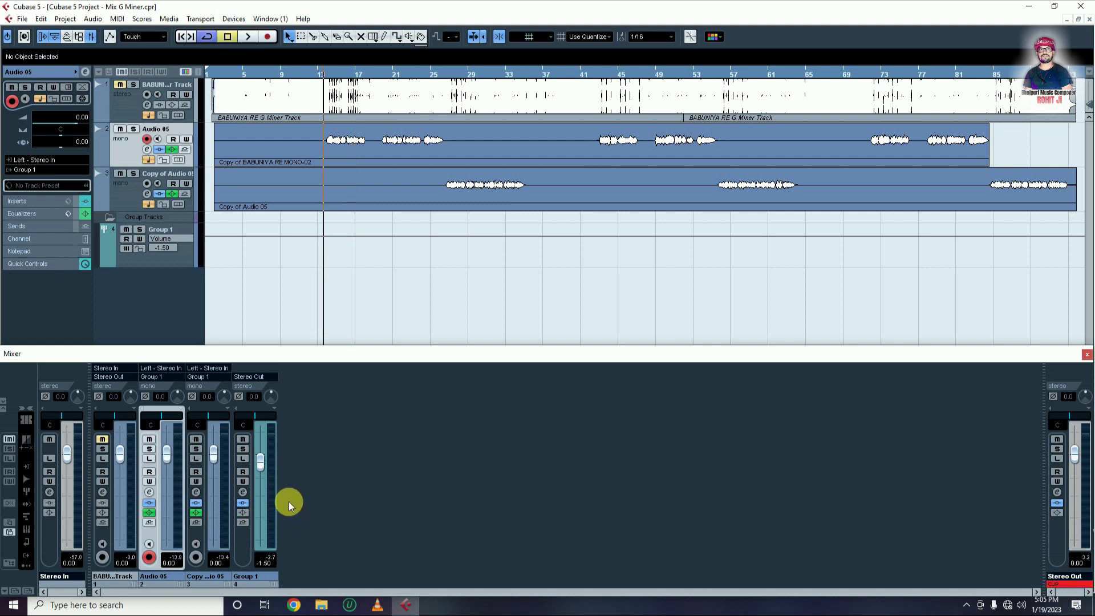
left_click(263, 565)
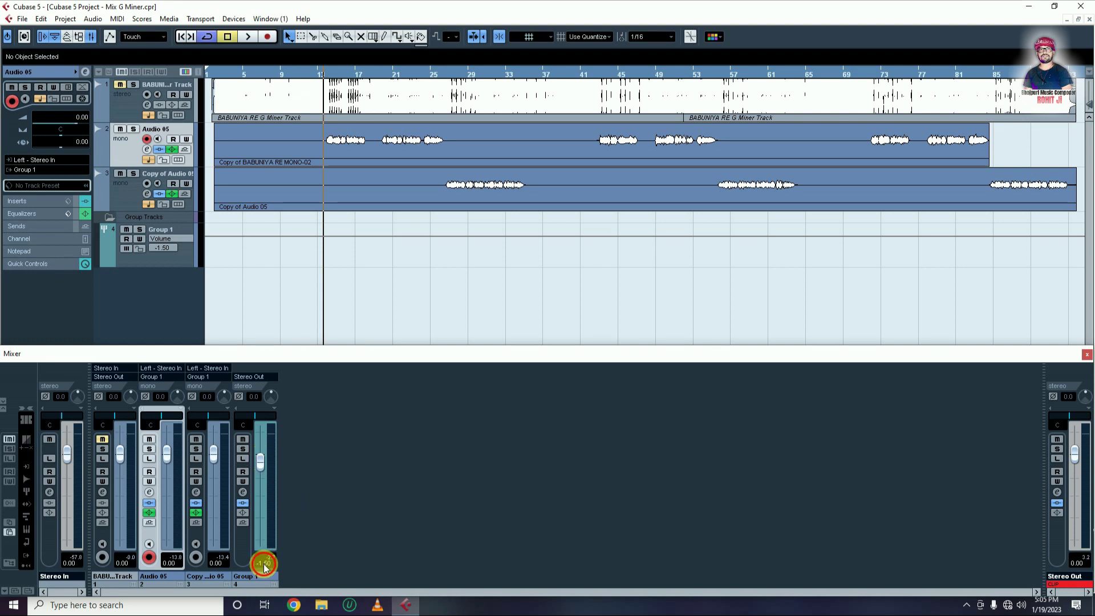
type("0")
key("Return")
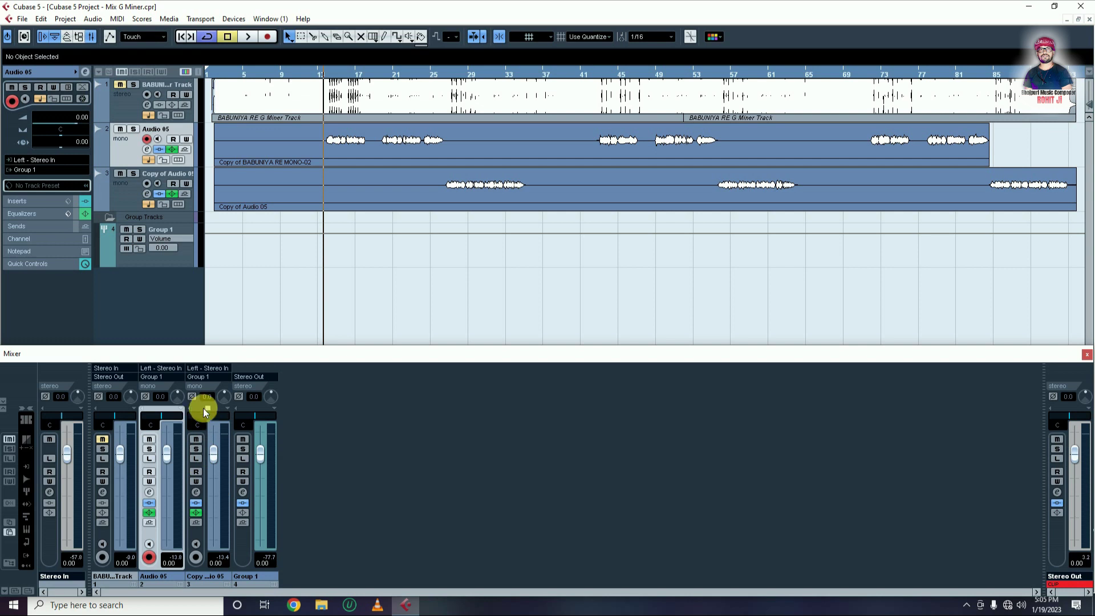
left_click(200, 387)
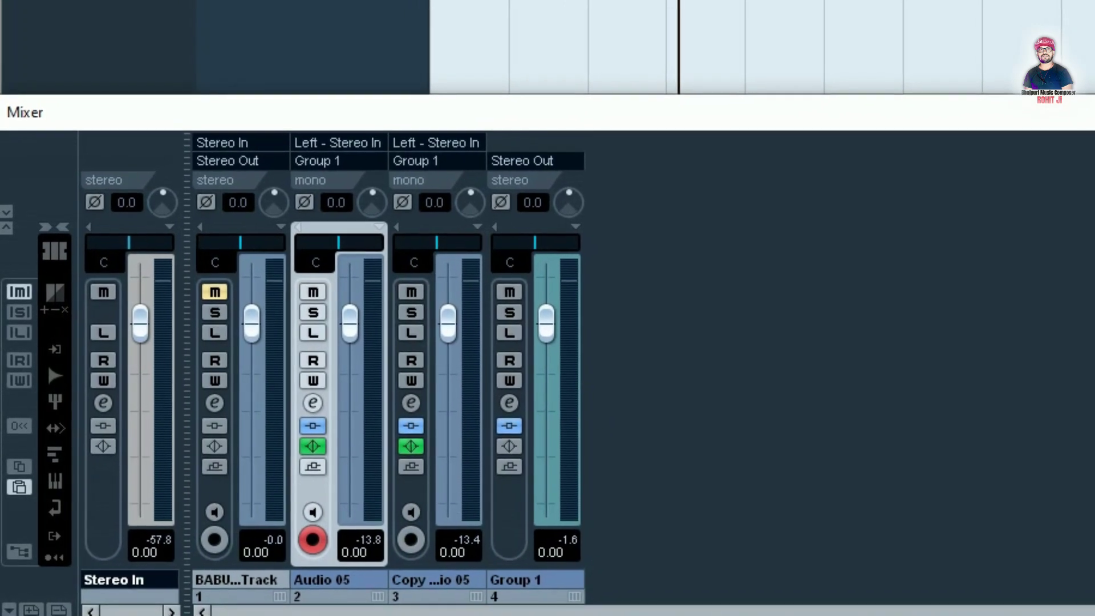
key("space")
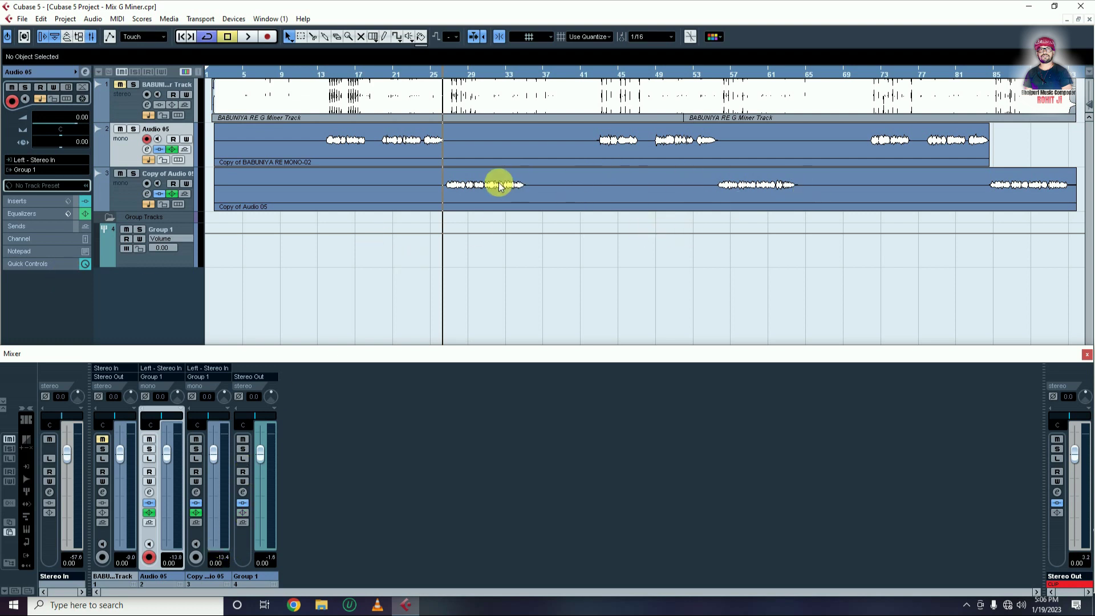
Step: Solo the BABUNIYA RE G Miner Track and set its volume to -13.00 dB
left_click(123, 92)
left_click(134, 85)
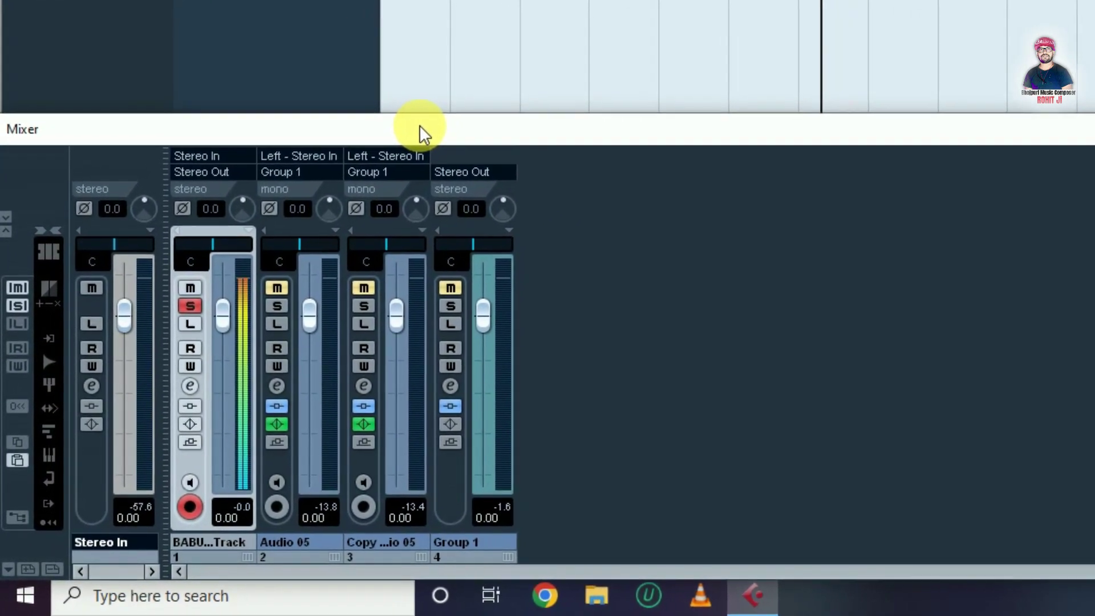
left_click(235, 515)
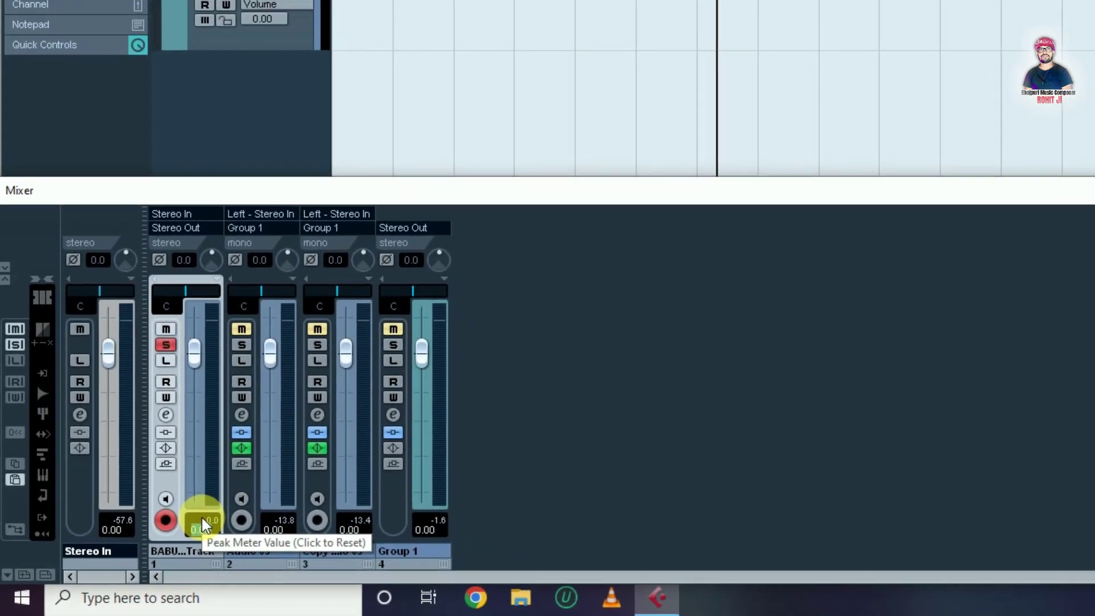
type("-13")
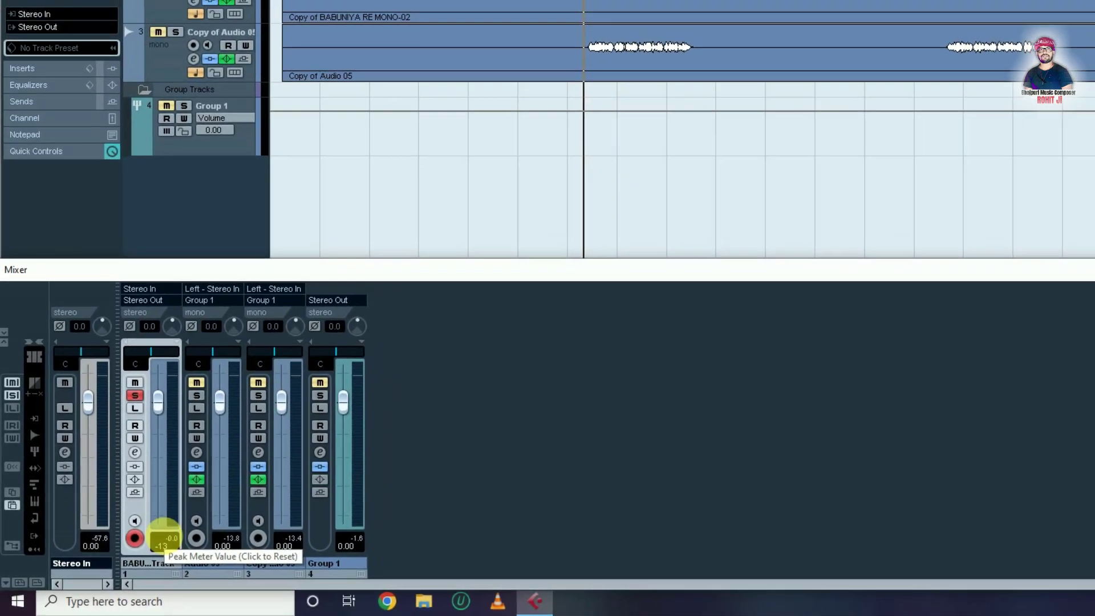
key("Return")
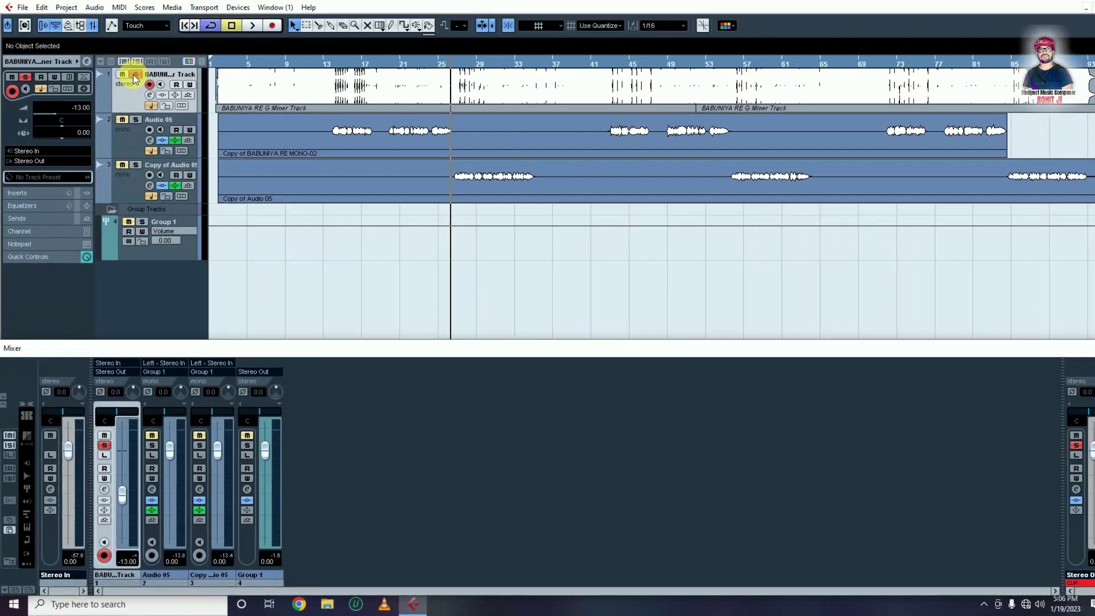
Step: Clear the solo and mute on the BABUNIYA RE G Miner Track and audition the vocals with the backing track
left_click(132, 84)
left_click(118, 85)
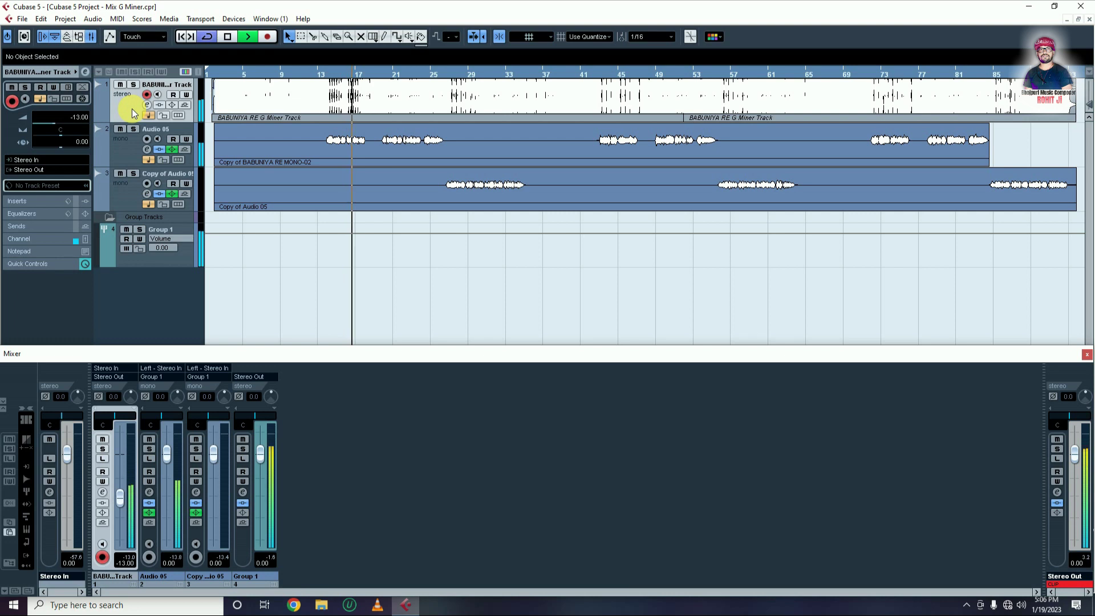
key("space")
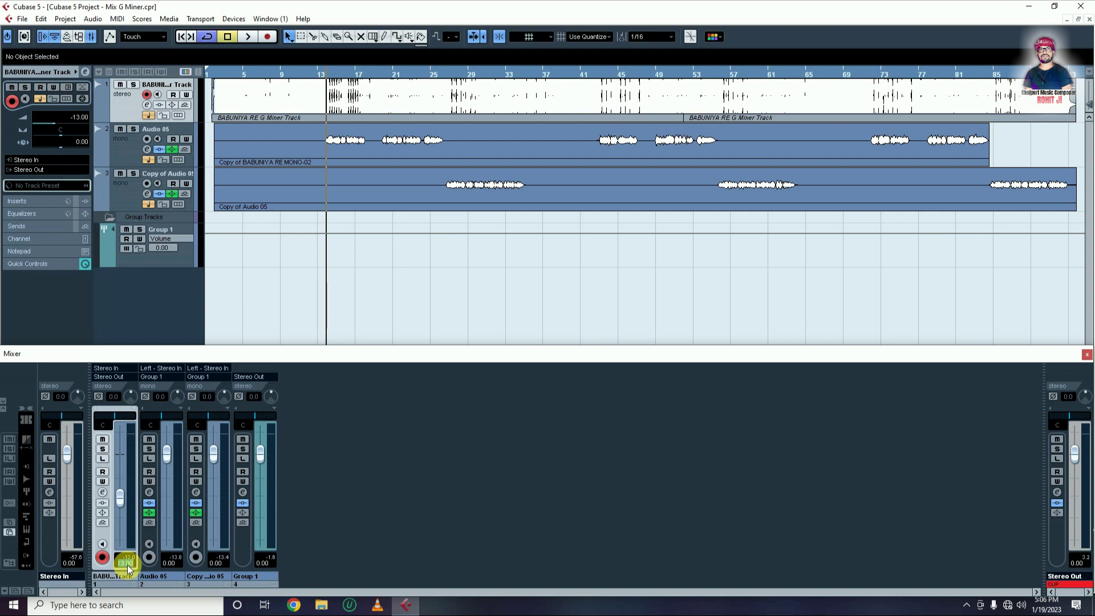
Step: Set the BABUNIYA RE G Miner Track volume to -6.50 dB and audition the full mix from about bar 13
type("-")
key("space")
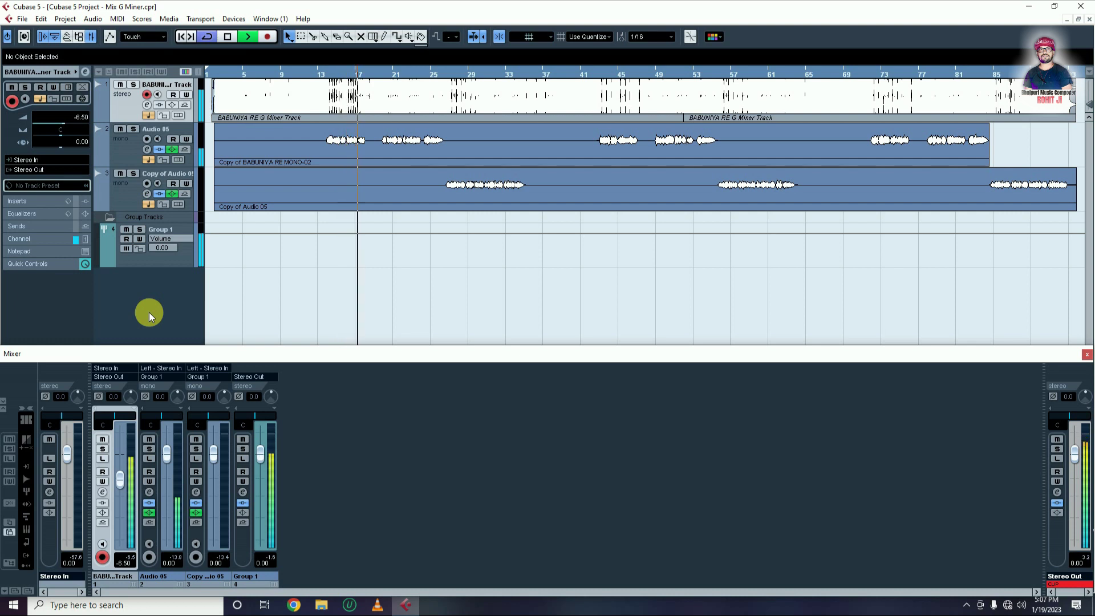
key("space")
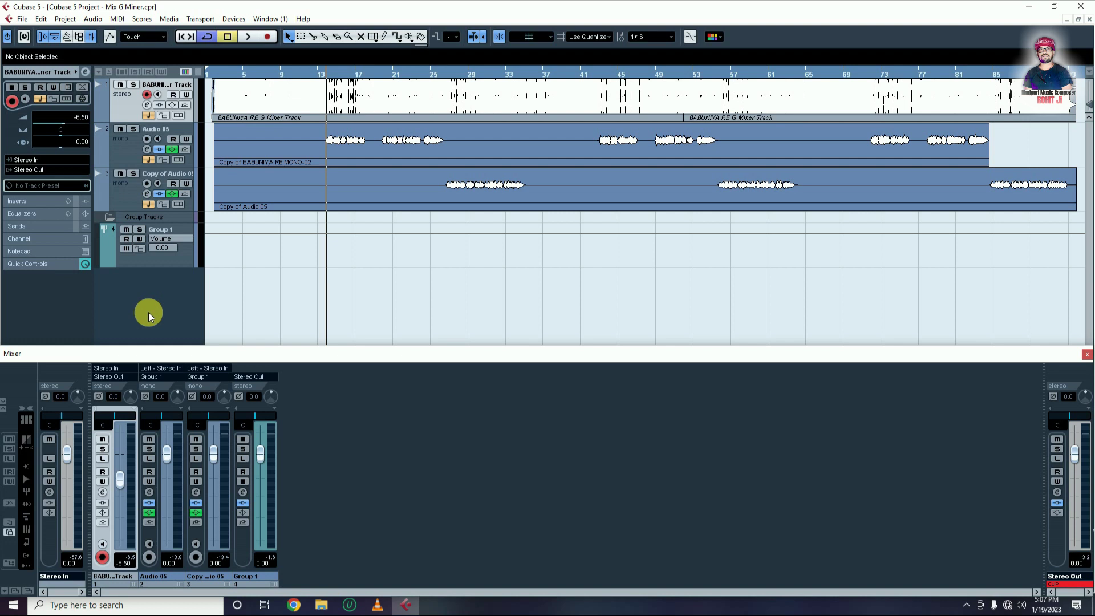
key("space")
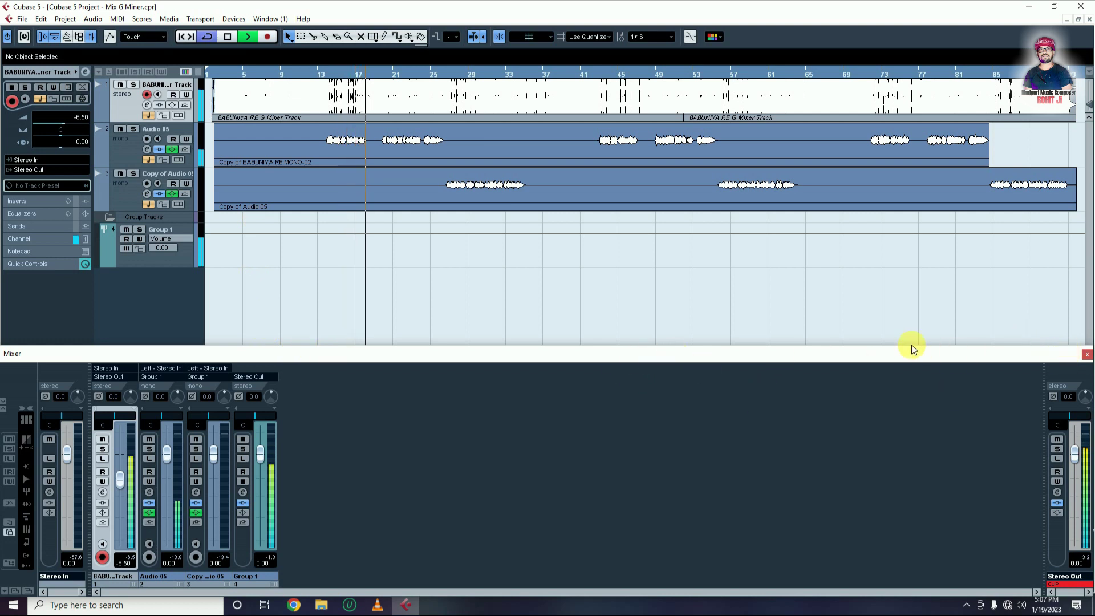
key("space")
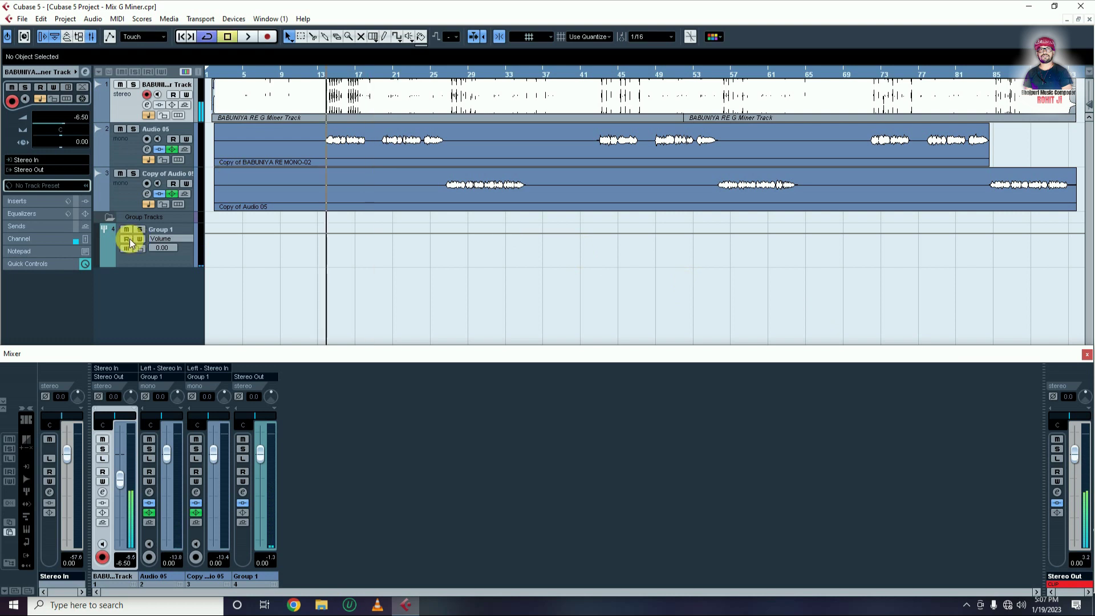
Step: Open the FabFilter Pro-L 2 insert on the Stereo Out channel and audition the mix through the limiter
left_click(54, 526)
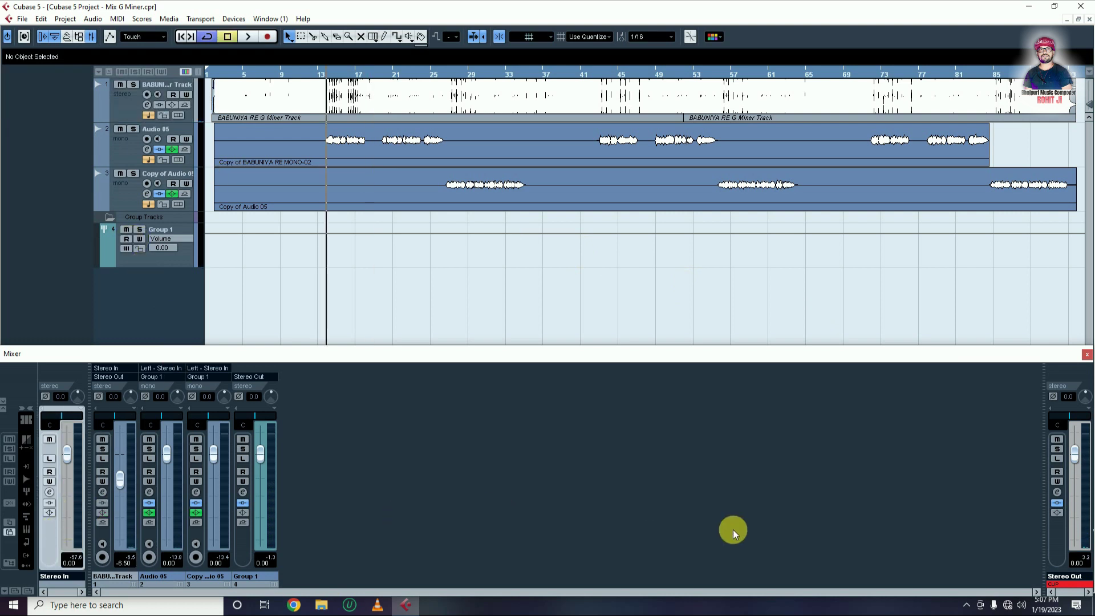
left_click(1056, 494)
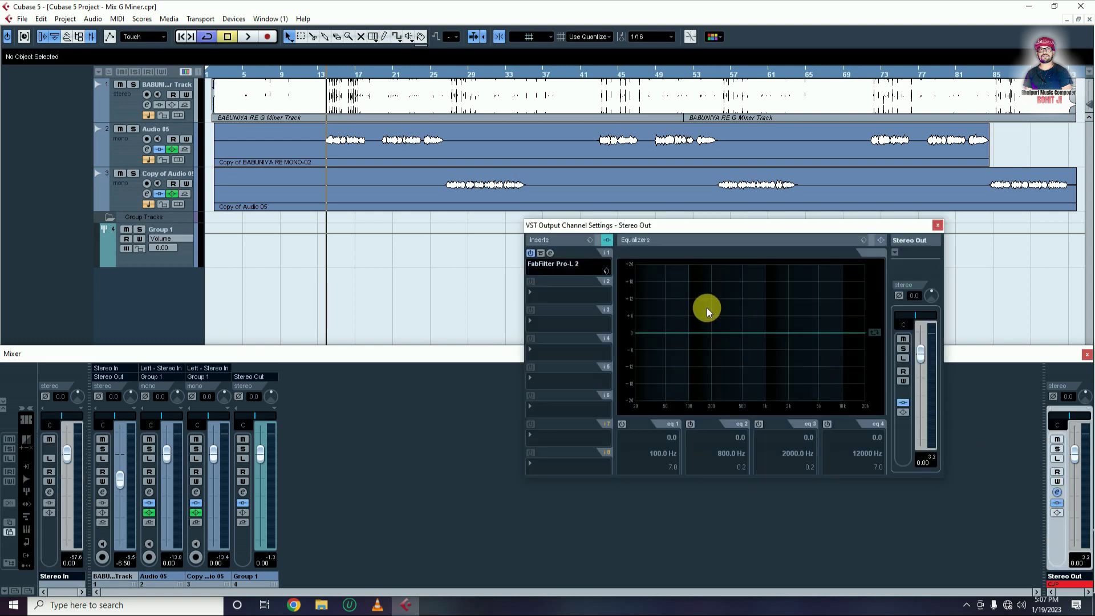
left_click(550, 253)
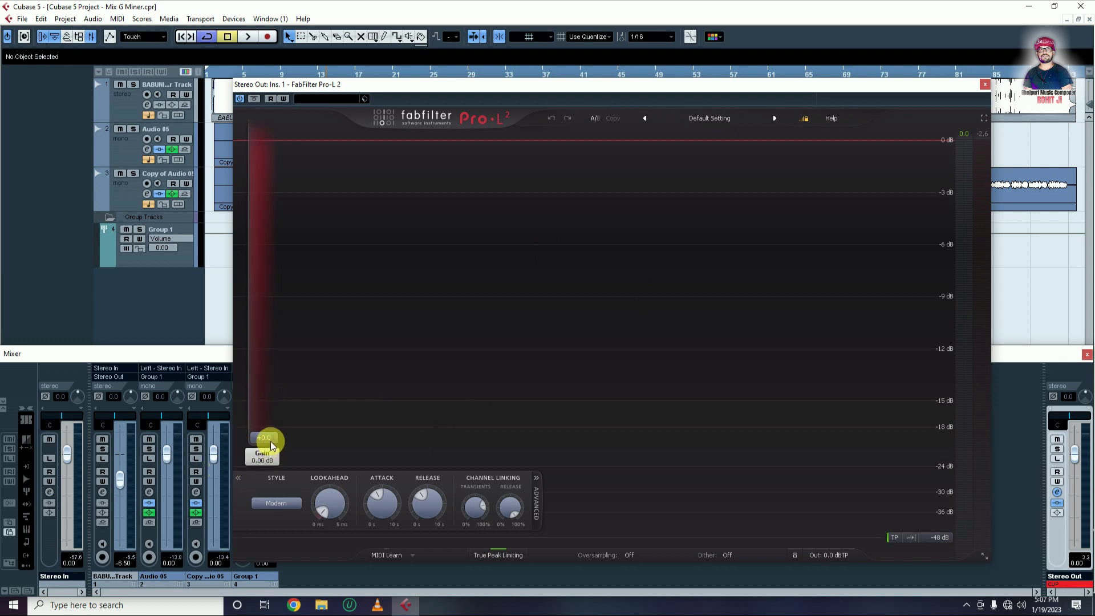
key("space")
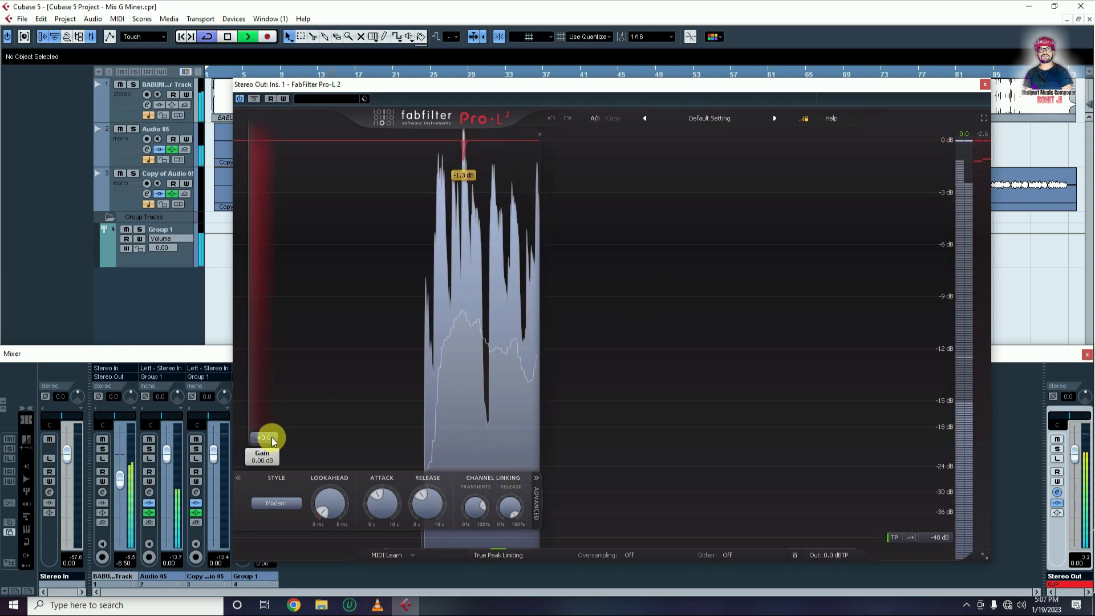
key("space")
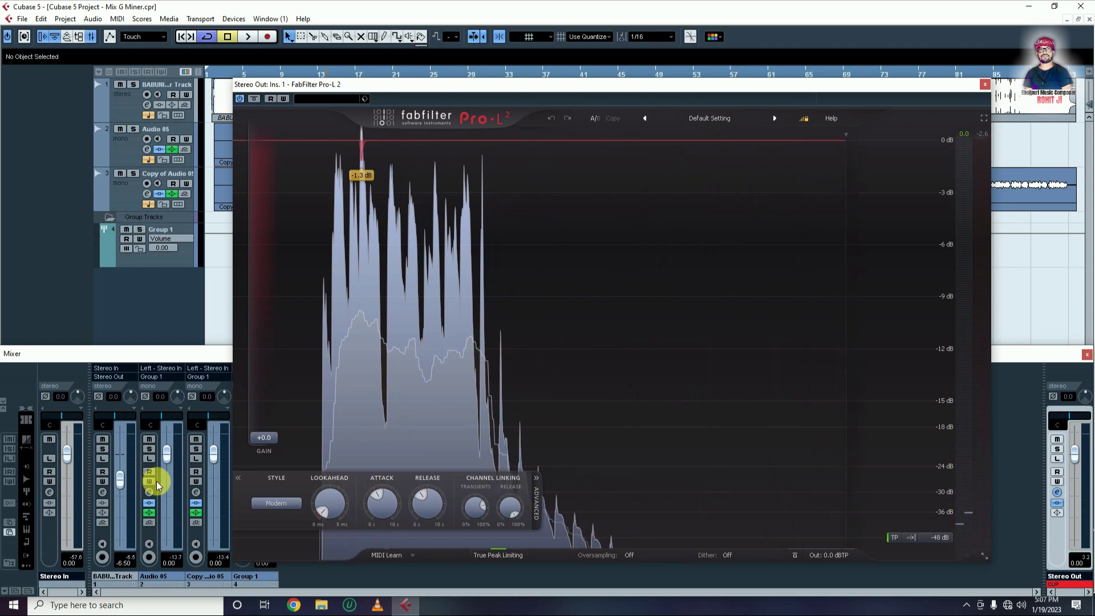
Step: Audition the mix while raising the Pro-L 2 gain to about +4.31 dB and easing it back to about +3.68 dB
mouse_move(268, 443)
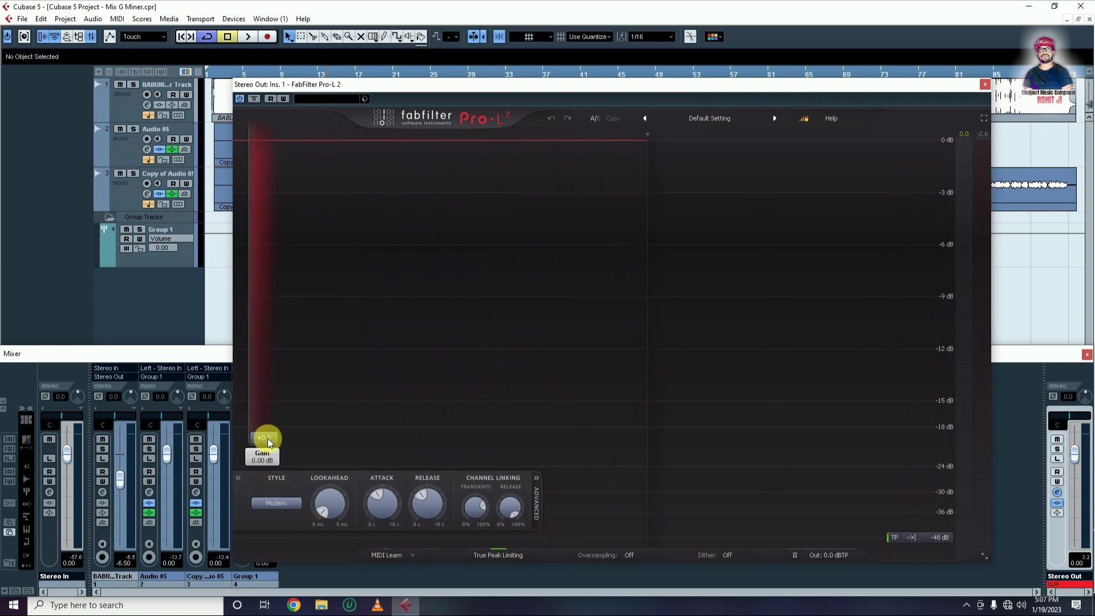
left_click_drag(268, 444, 269, 395)
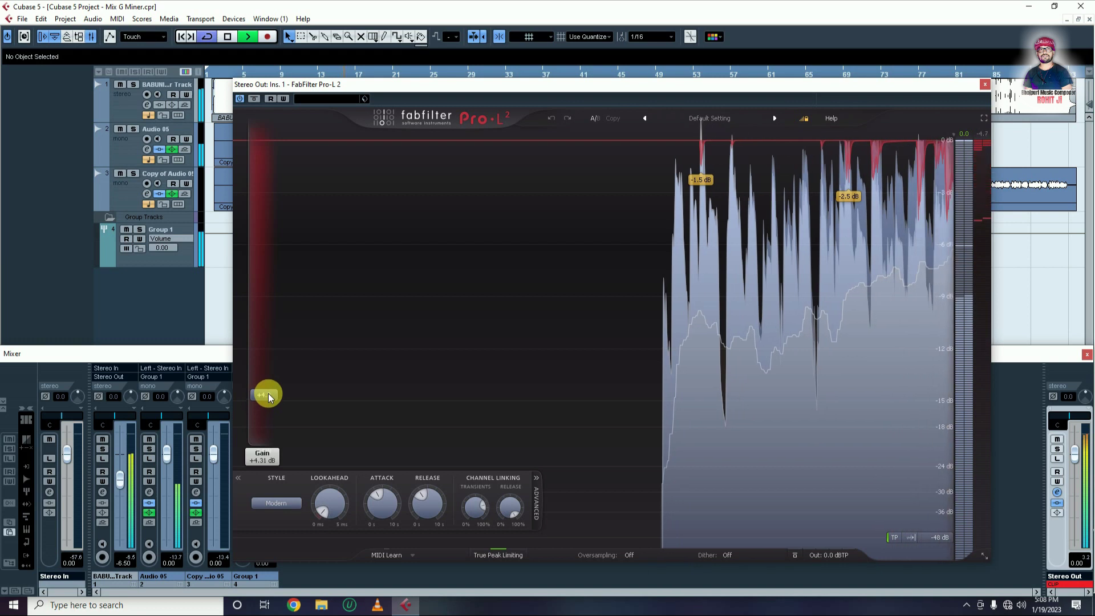
key("space")
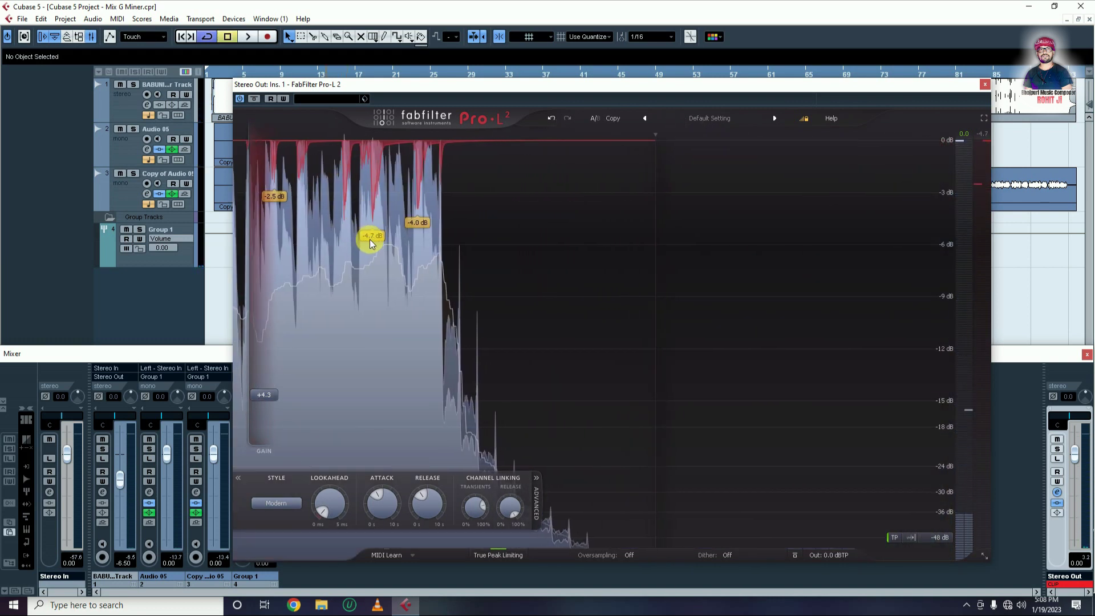
left_click_drag(265, 397, 266, 412)
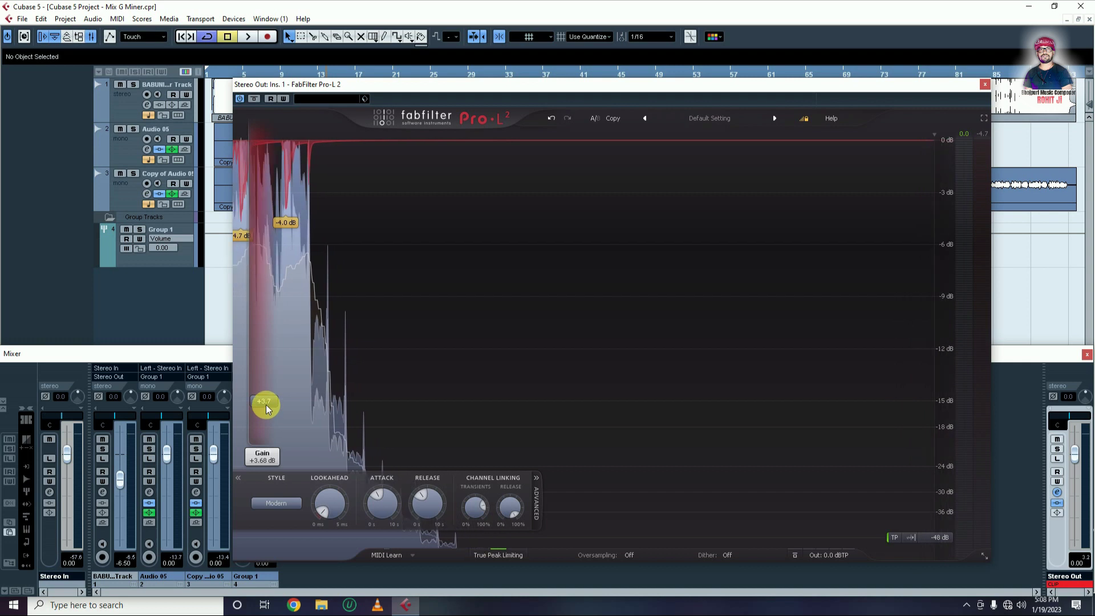
key("space")
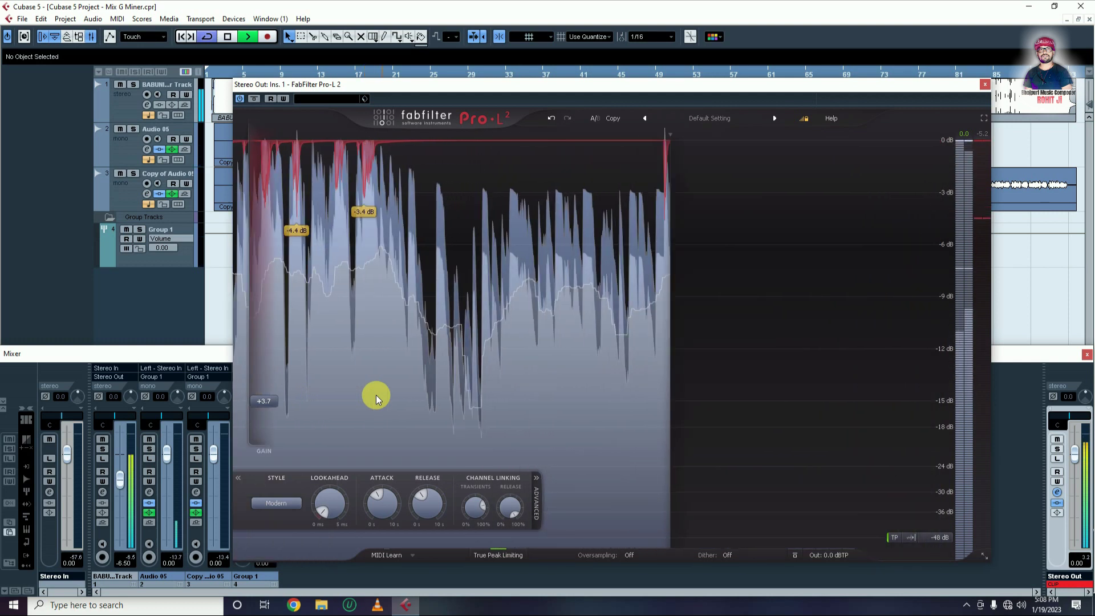
key("space")
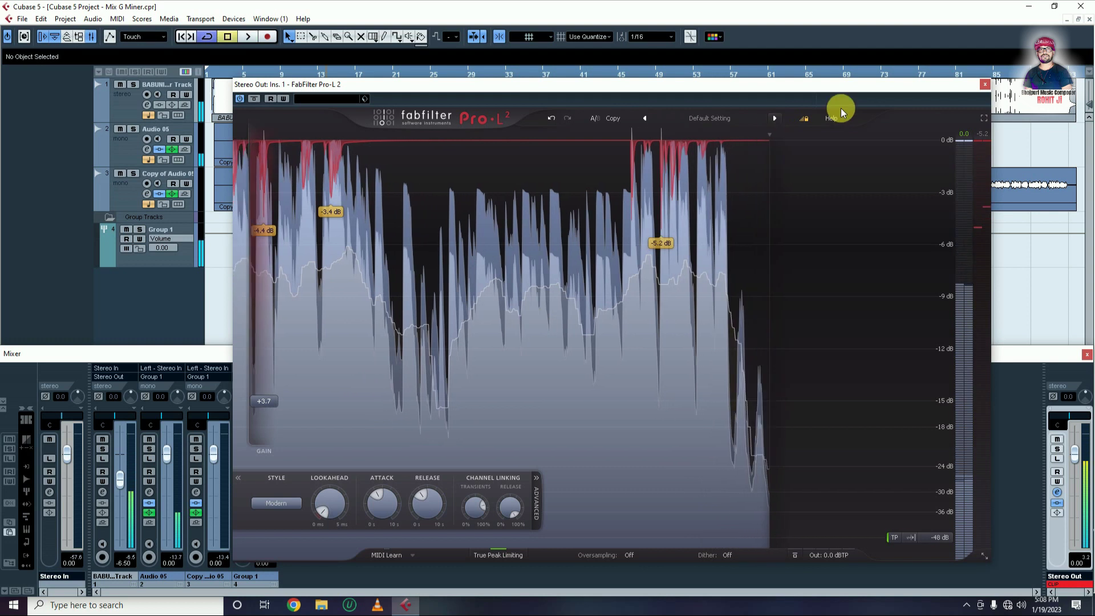
Step: Close the limiter, the Stereo Out channel settings and the mixer
left_click(985, 84)
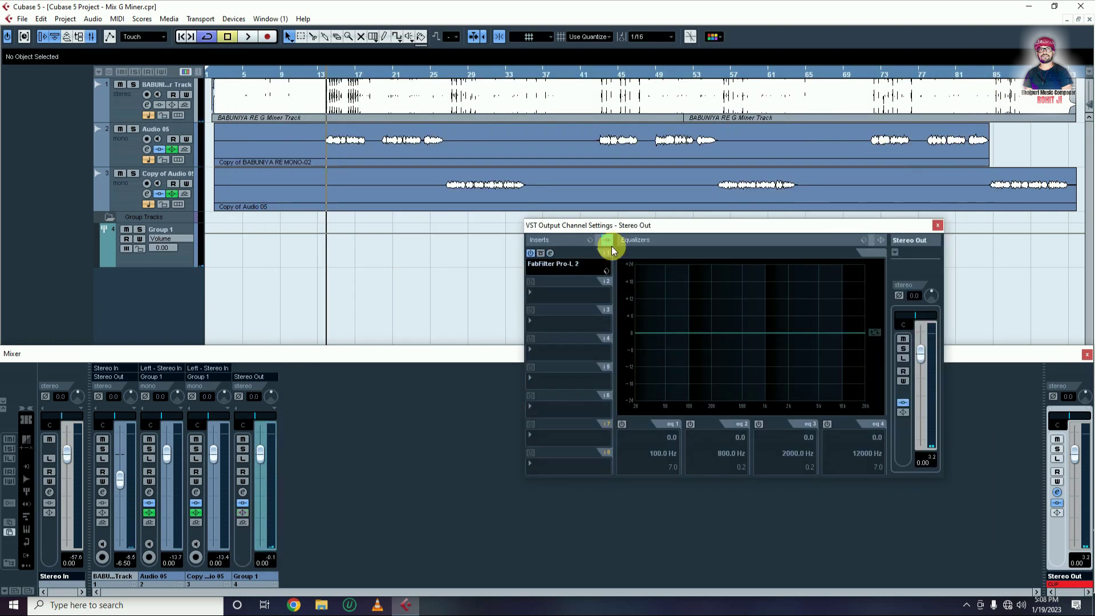
left_click(937, 228)
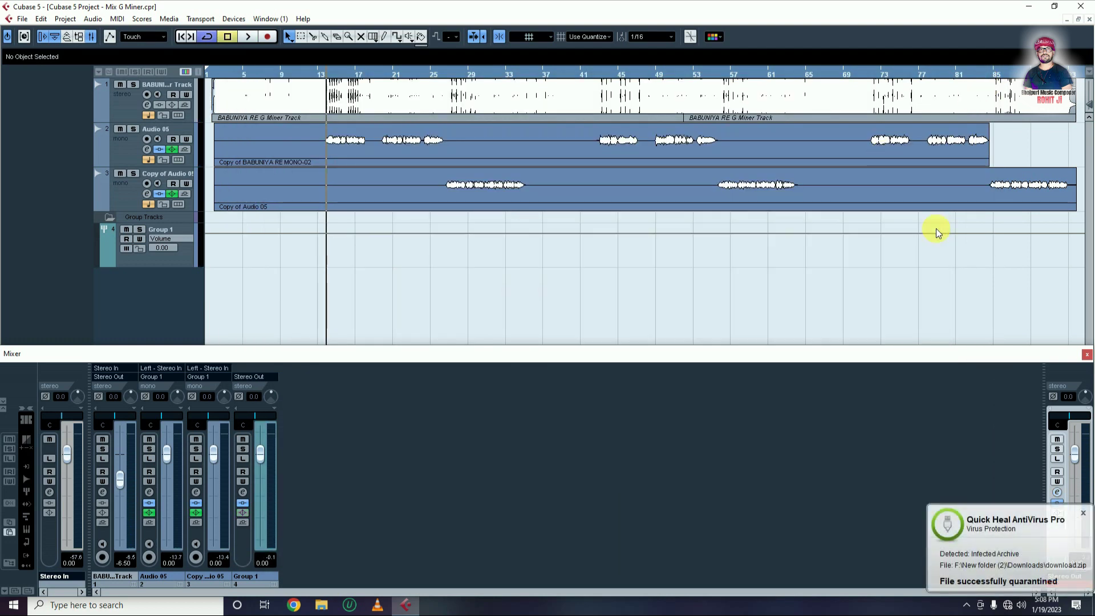
left_click(1086, 354)
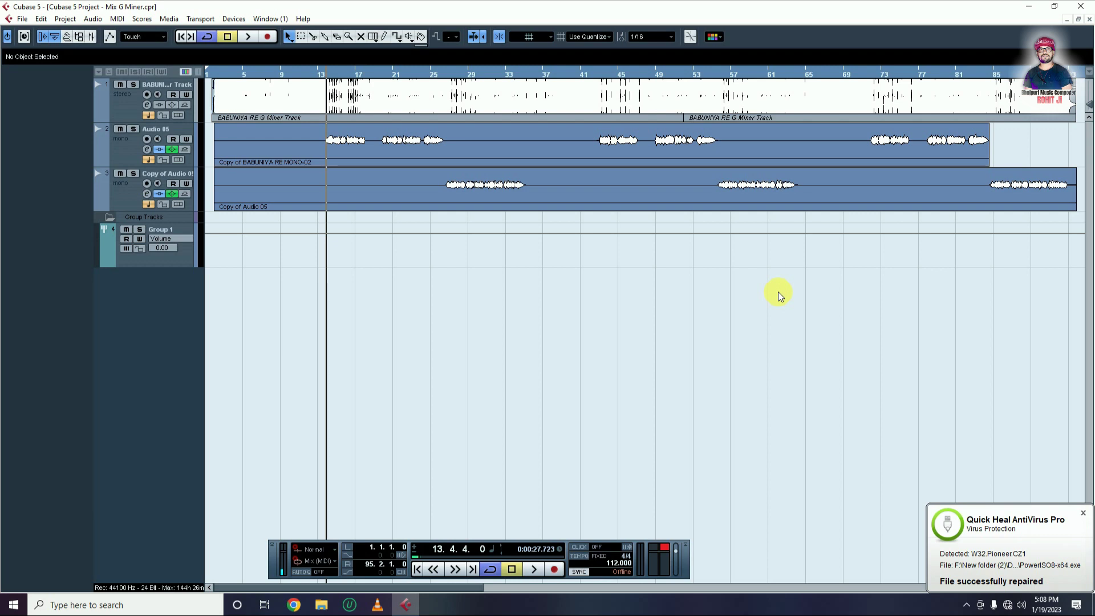
Step: Export the Stereo Out audio mixdown as an MPEG 1 Layer 3 file named Mter at 320 kBit and 44.100 kHz
left_click(22, 19)
mouse_move(86, 215)
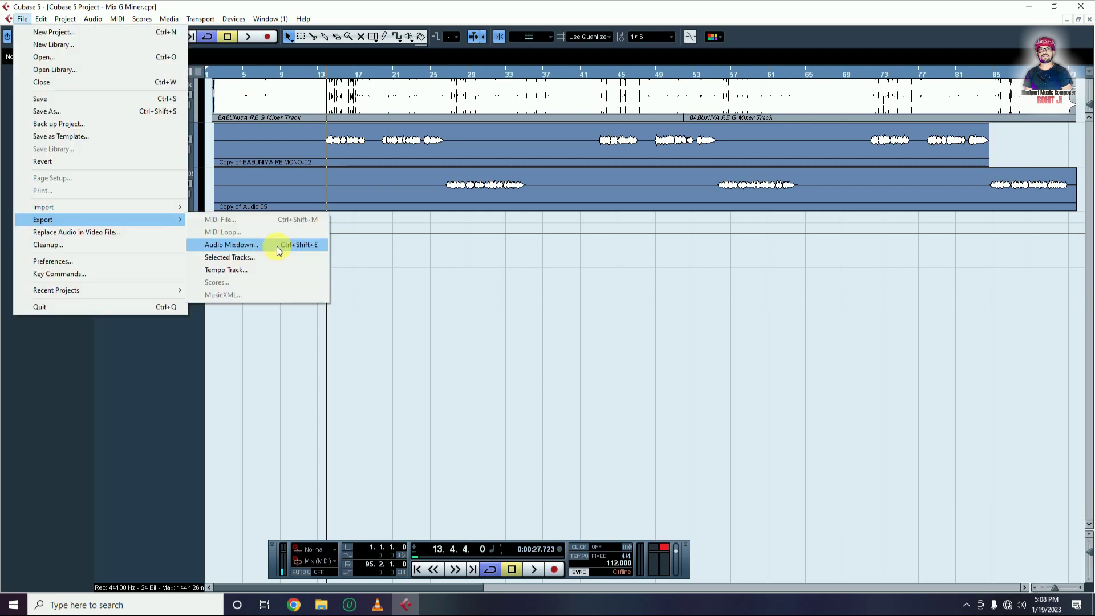
left_click(280, 245)
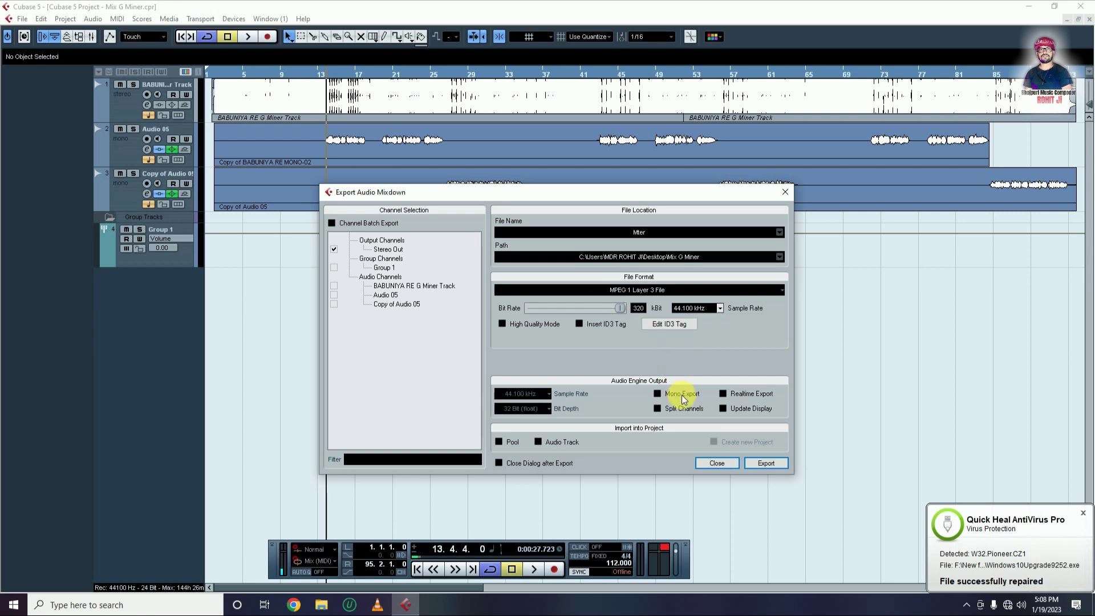
left_click(764, 462)
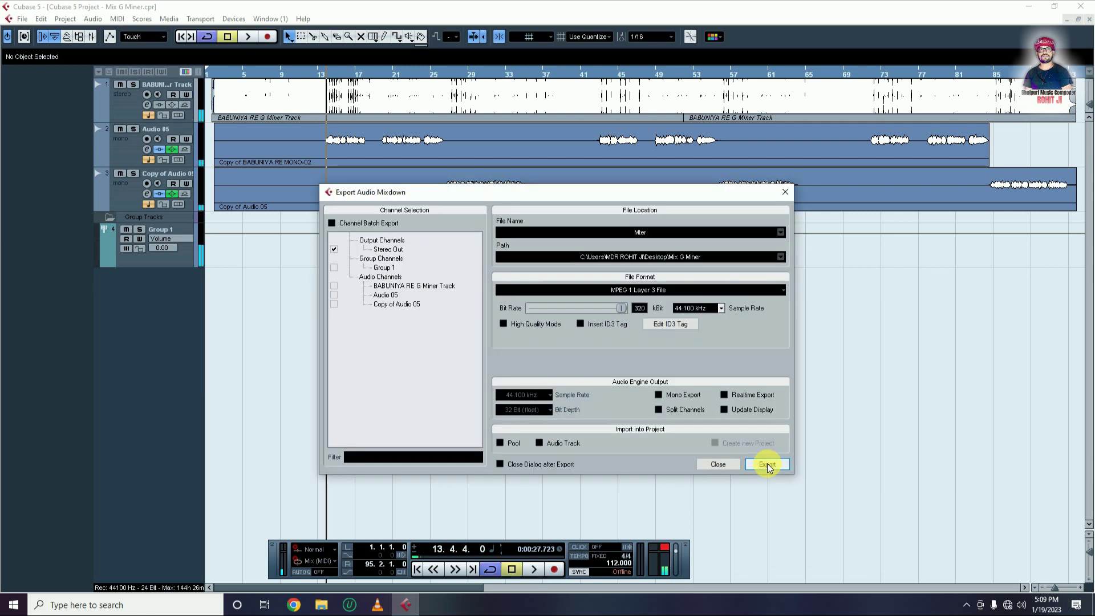
left_click(718, 464)
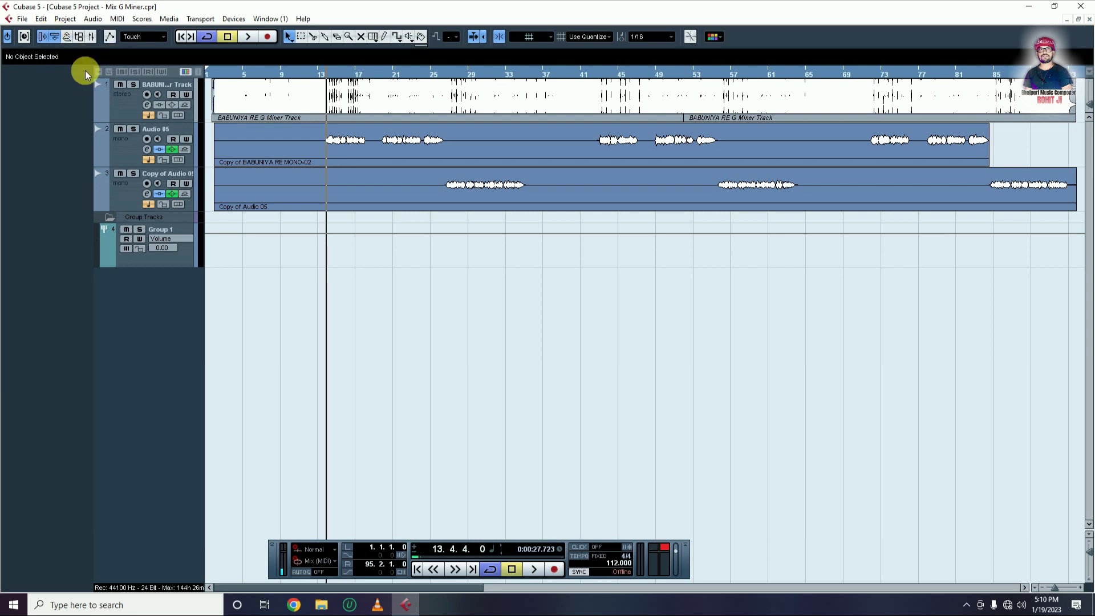
Step: Create and activate a new project from the Stereo Mastering template, dismissing the Missing Ports dialog and the VSTDynamics window
left_click(22, 19)
left_click(73, 36)
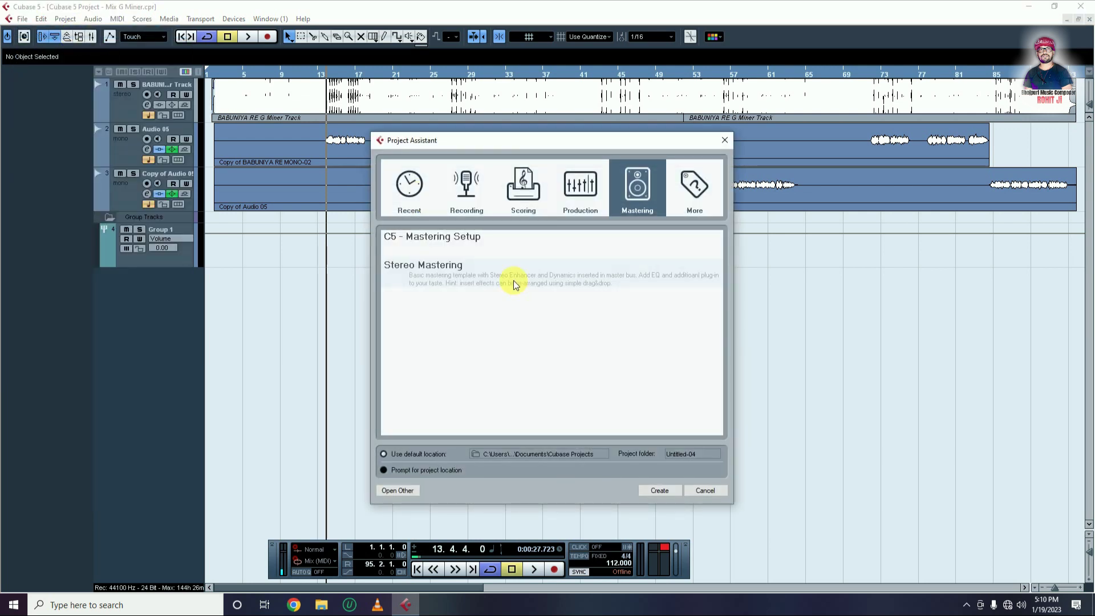
double_click(470, 278)
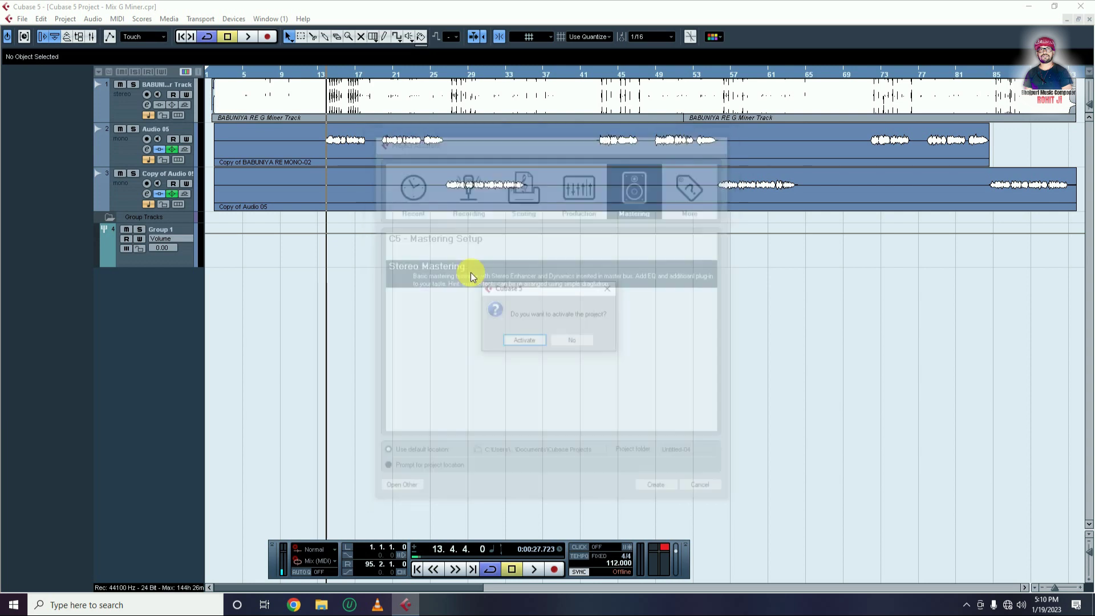
left_click(525, 342)
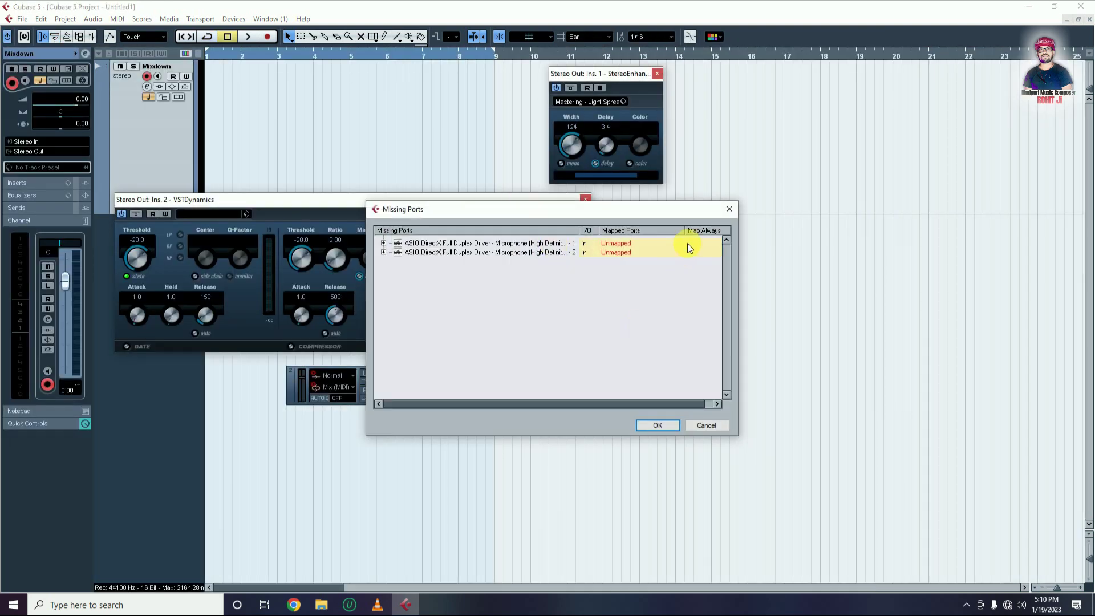
left_click(729, 209)
left_click(585, 198)
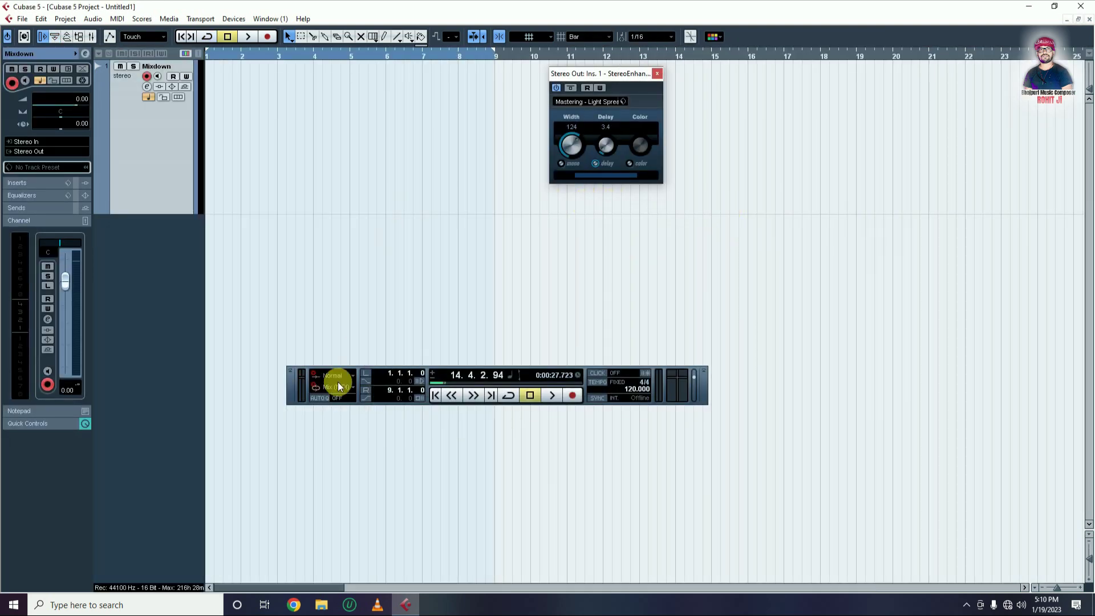
Step: Import the Mter MP3 from the desktop's Mix G Miner folder onto the Mixdown track, copying it to the working directory and converting to 16 bit
left_click(321, 605)
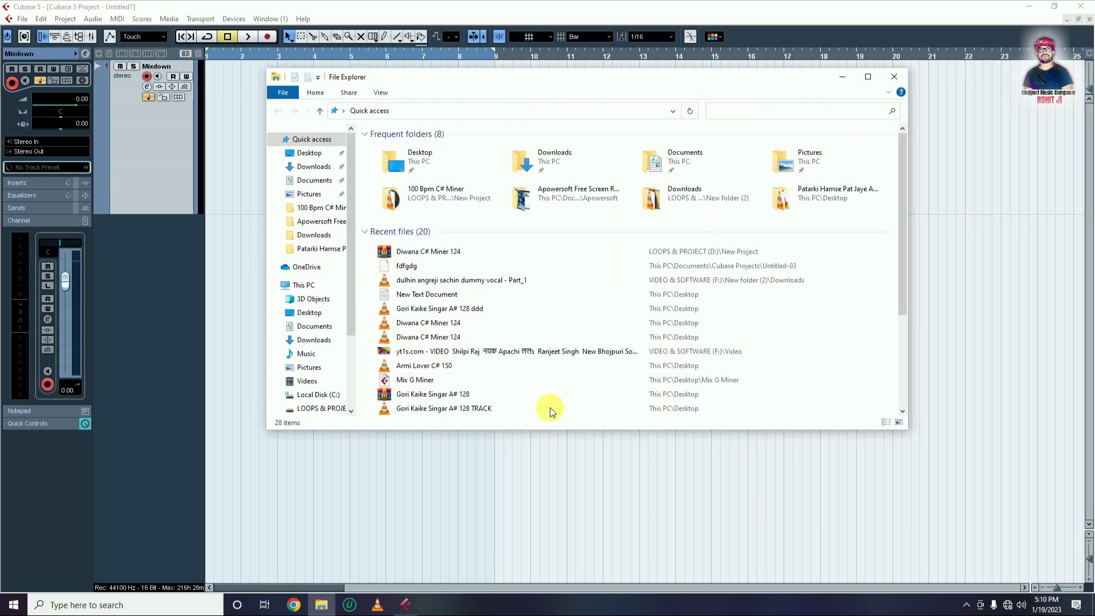
scroll(425, 328, "down", 3)
scroll(425, 328, "up", 3)
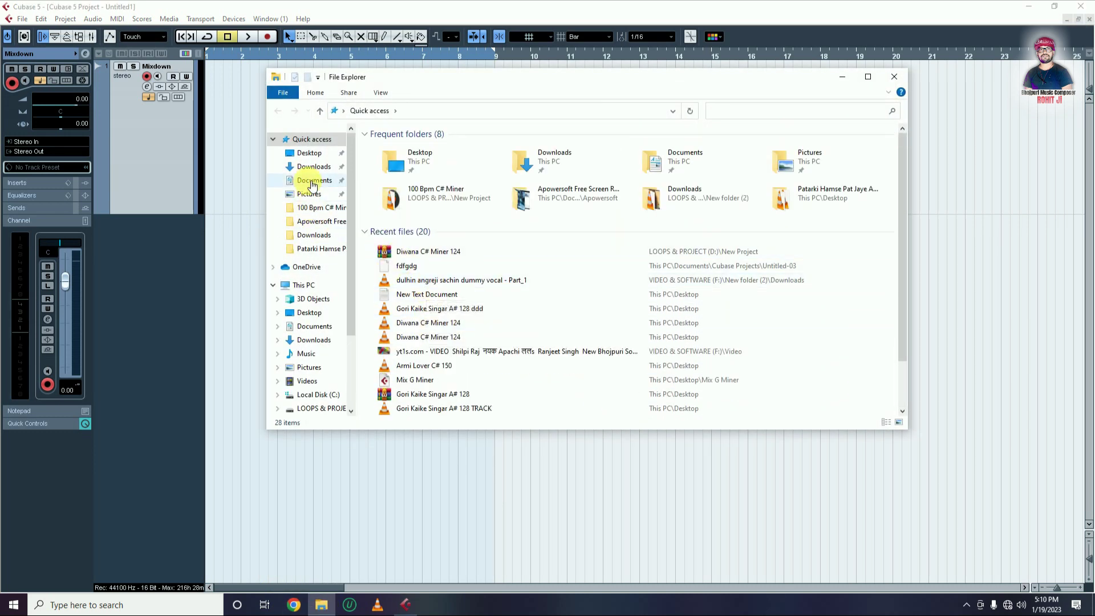
left_click(309, 153)
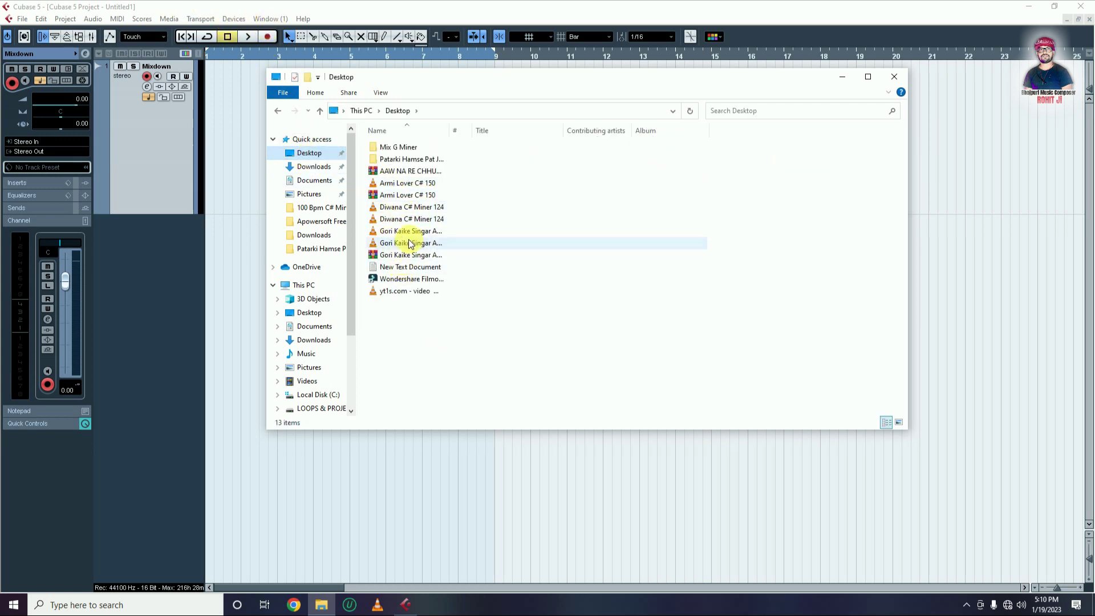
double_click(399, 147)
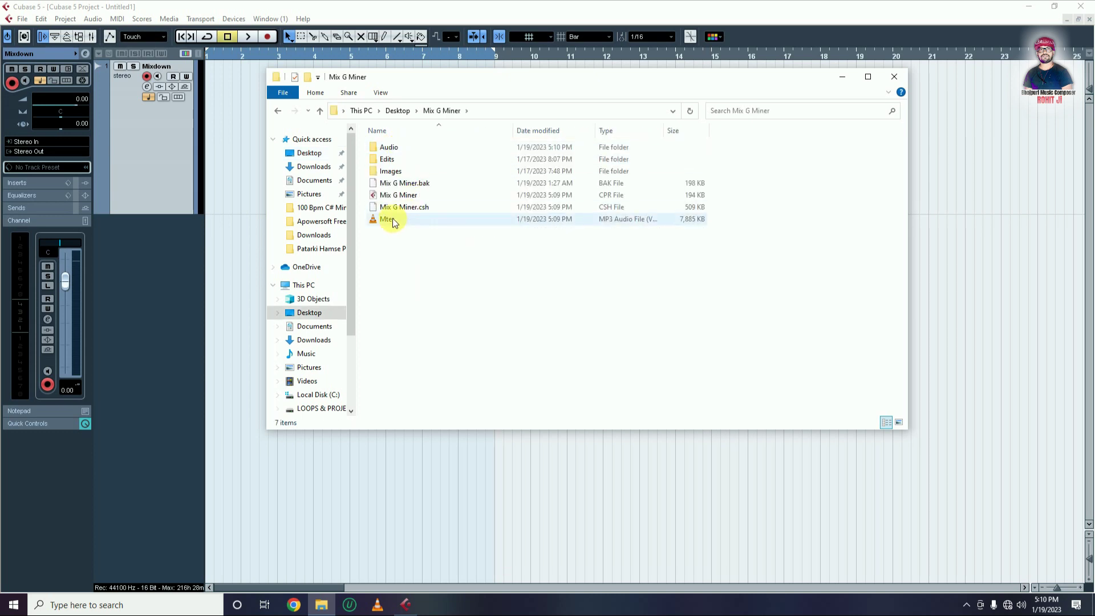
left_click_drag(384, 220, 228, 153)
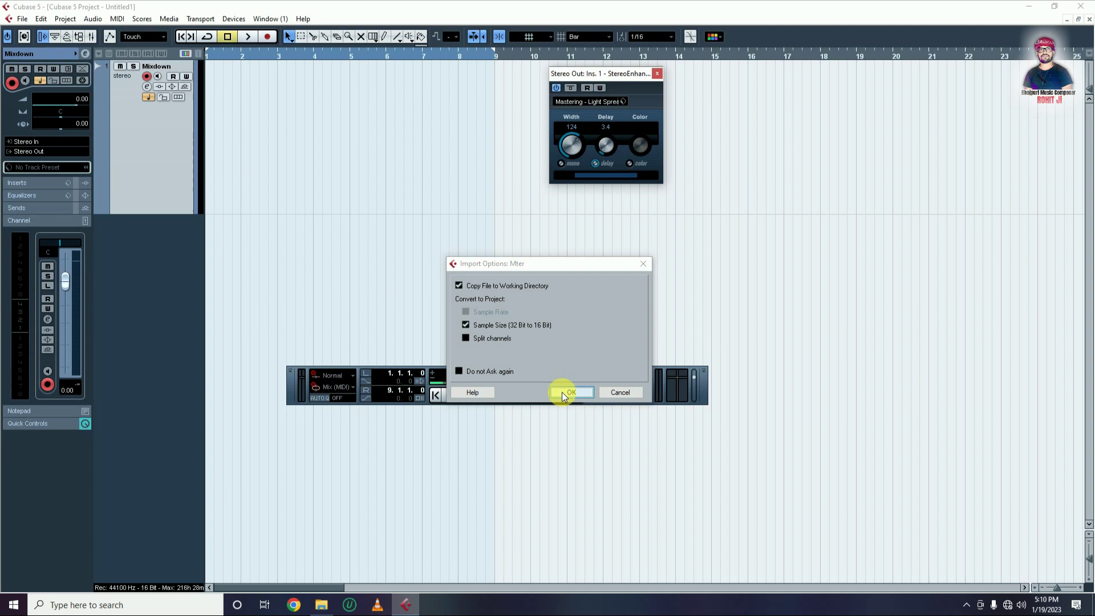
left_click(563, 392)
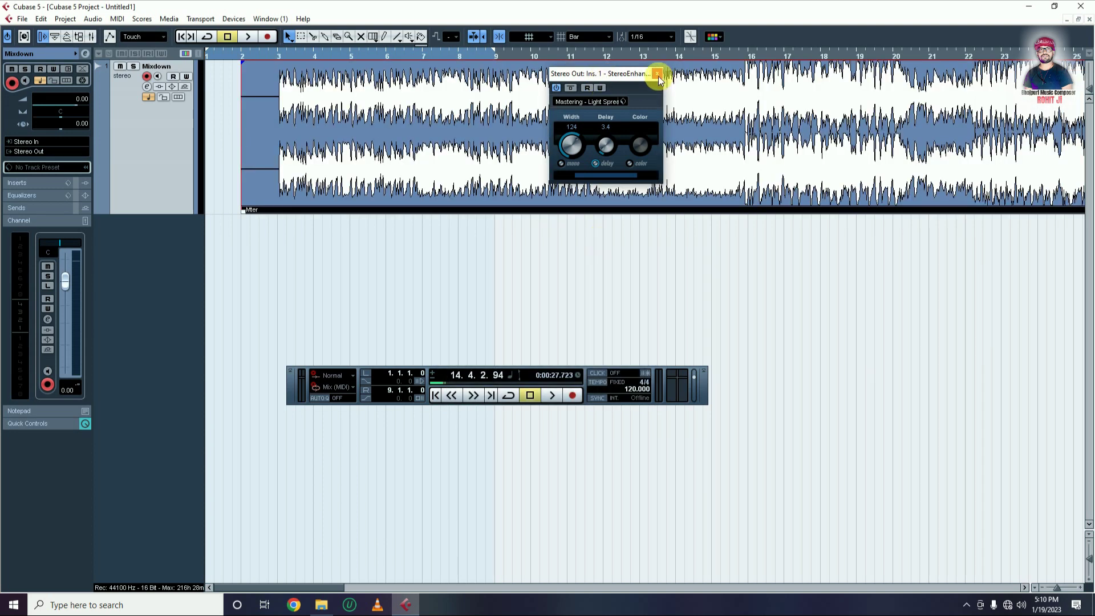
Step: Close the StereoEnhancer window, play the mixdown from bar 3, and extend the right locator to bar 103 past the clip's end
left_click(657, 74)
key("g")
key("g")
key("g")
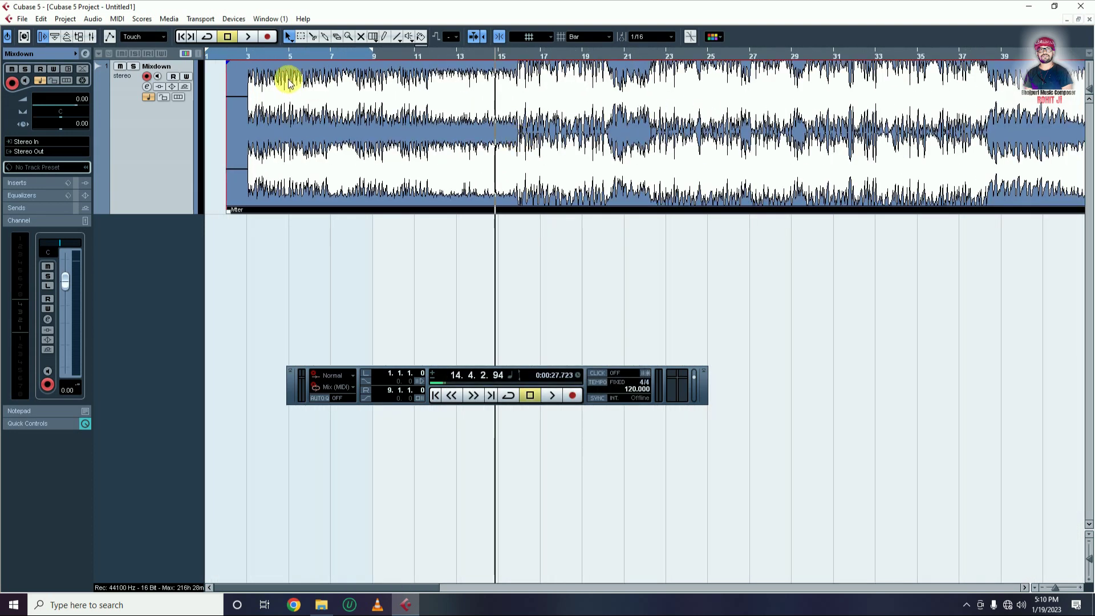
left_click(231, 53)
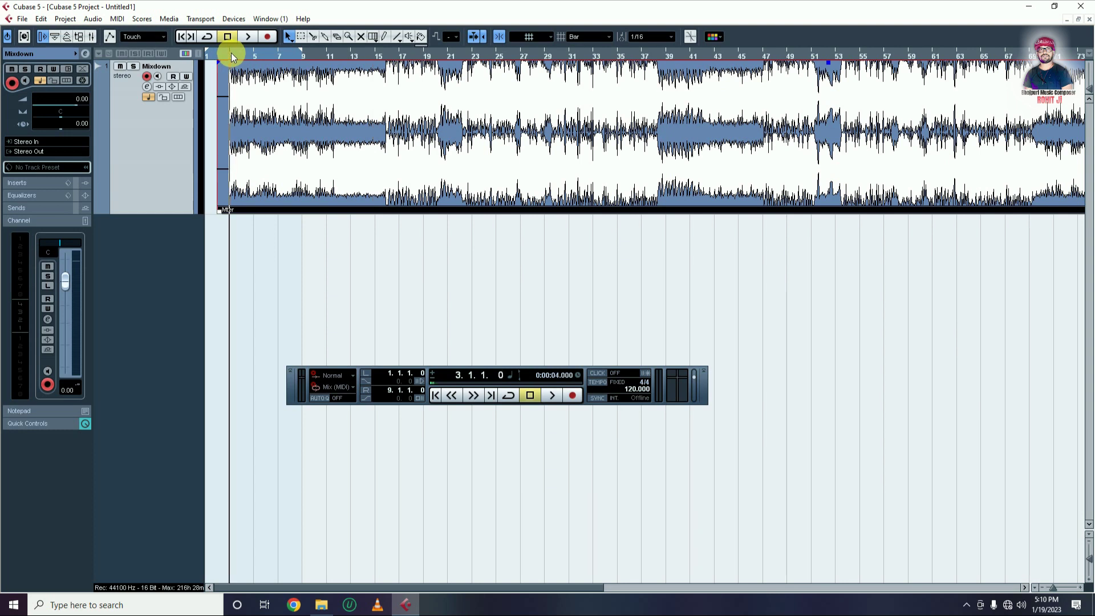
key("space")
key("g")
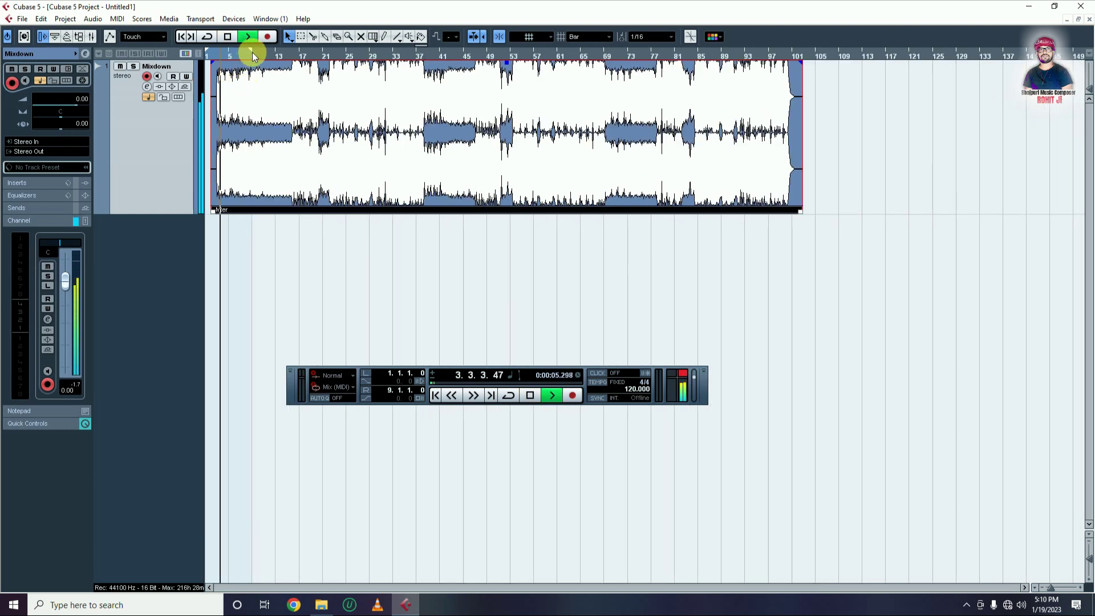
left_click_drag(252, 53, 799, 91)
left_click(437, 257)
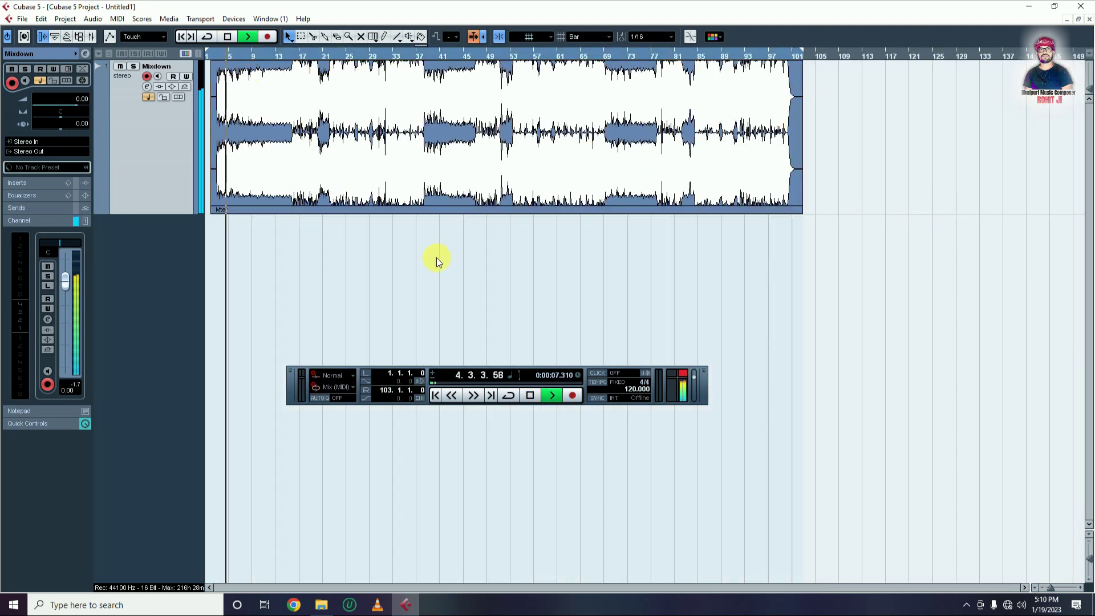
Step: Move the Mter clip to the project start and audition it from bar 14
left_click_drag(279, 180, 247, 159)
left_click(339, 257)
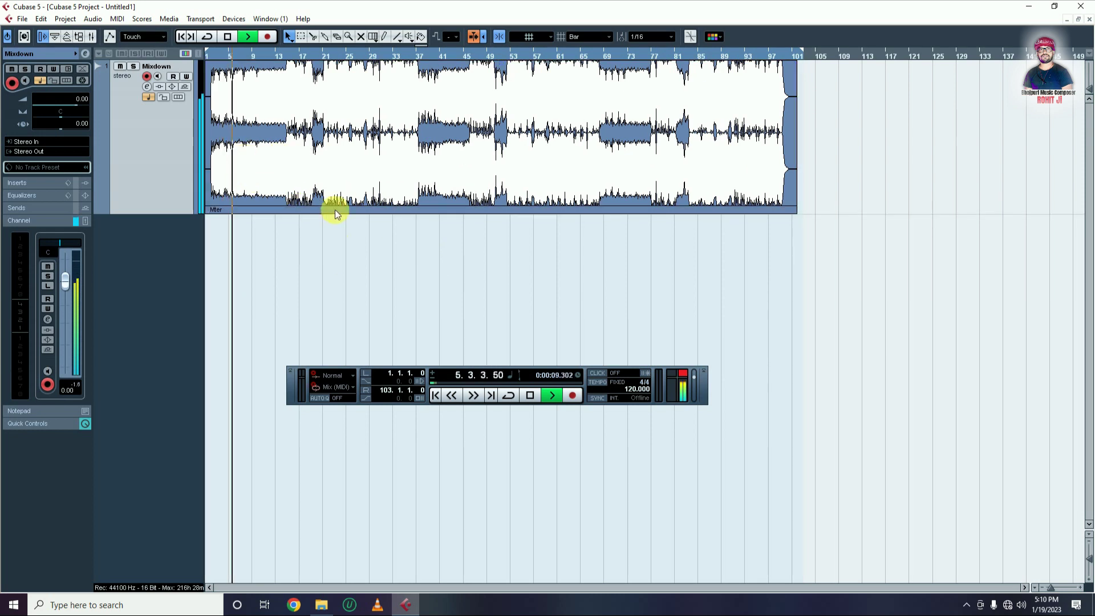
left_click(281, 56)
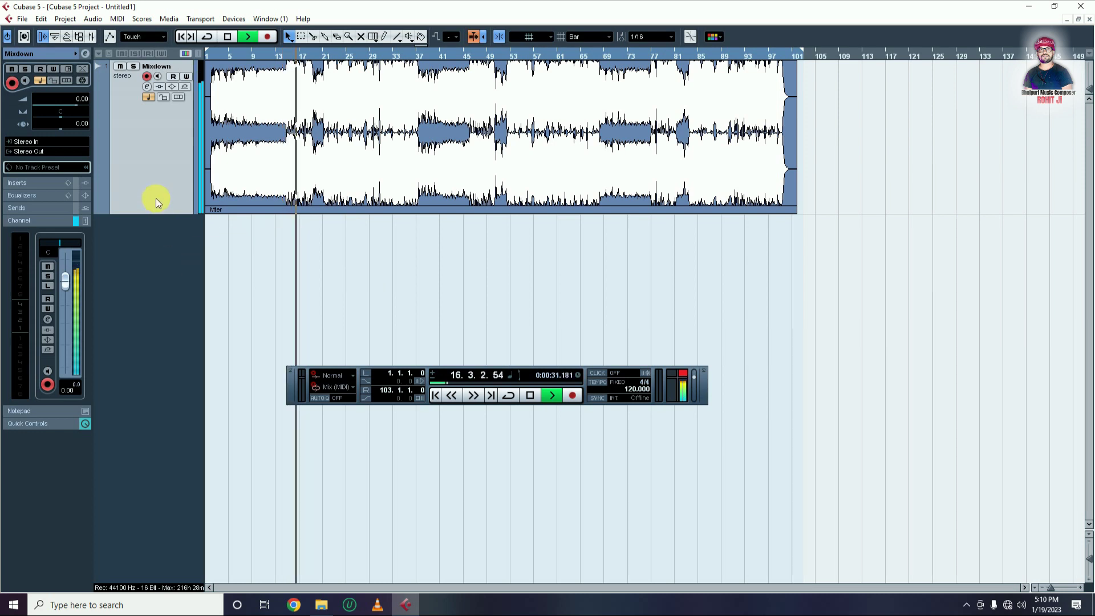
key("space")
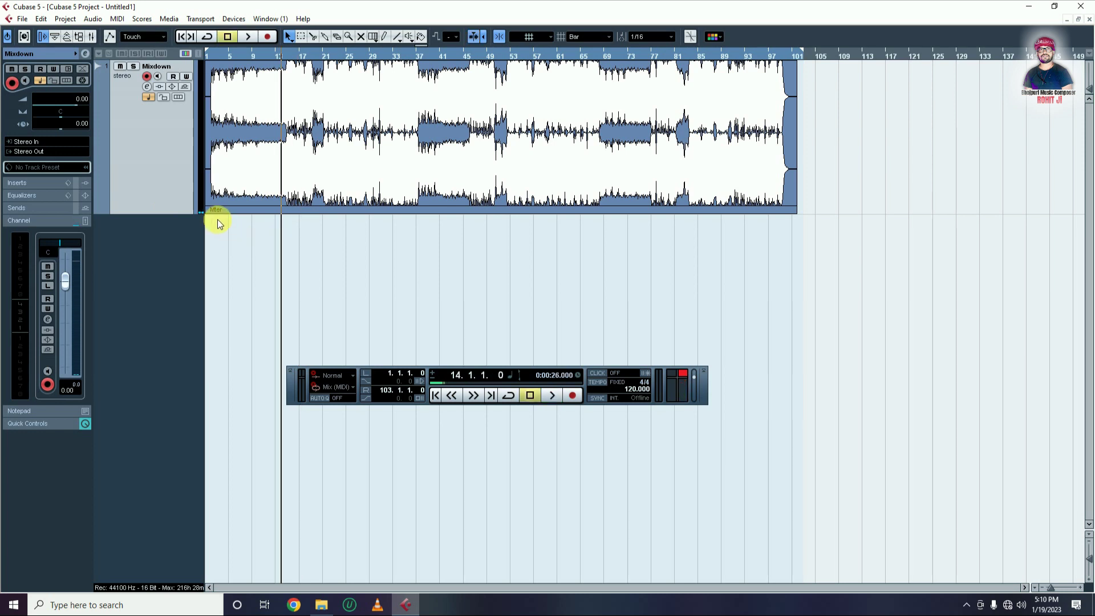
Step: Raise the StereoEnhancer width on the Stereo Out channel to about 136 and close the plug-in
key("F3")
left_click(1055, 494)
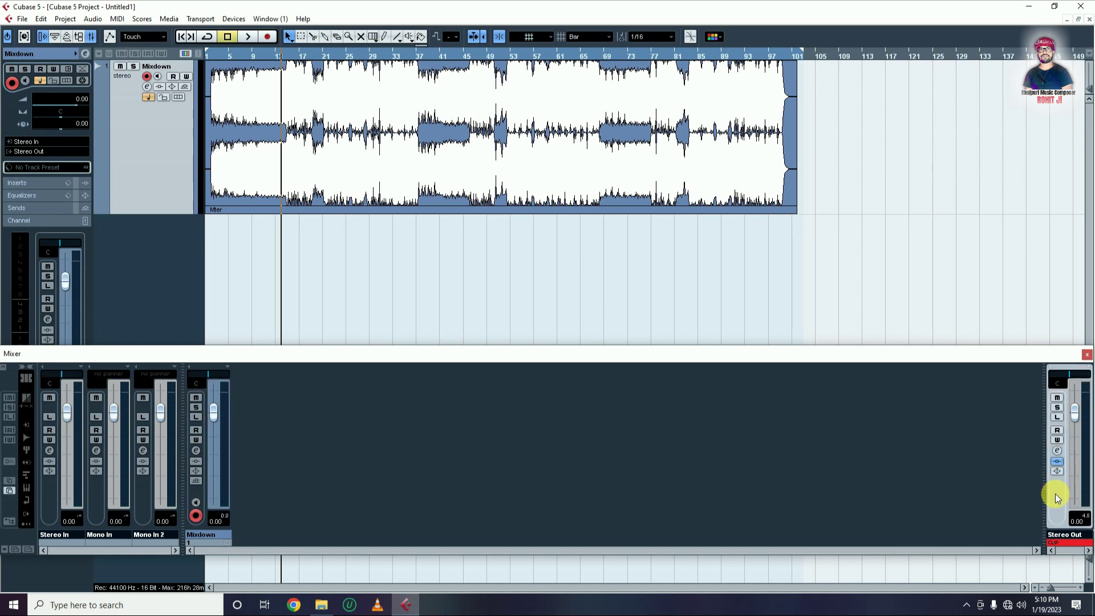
left_click(1058, 452)
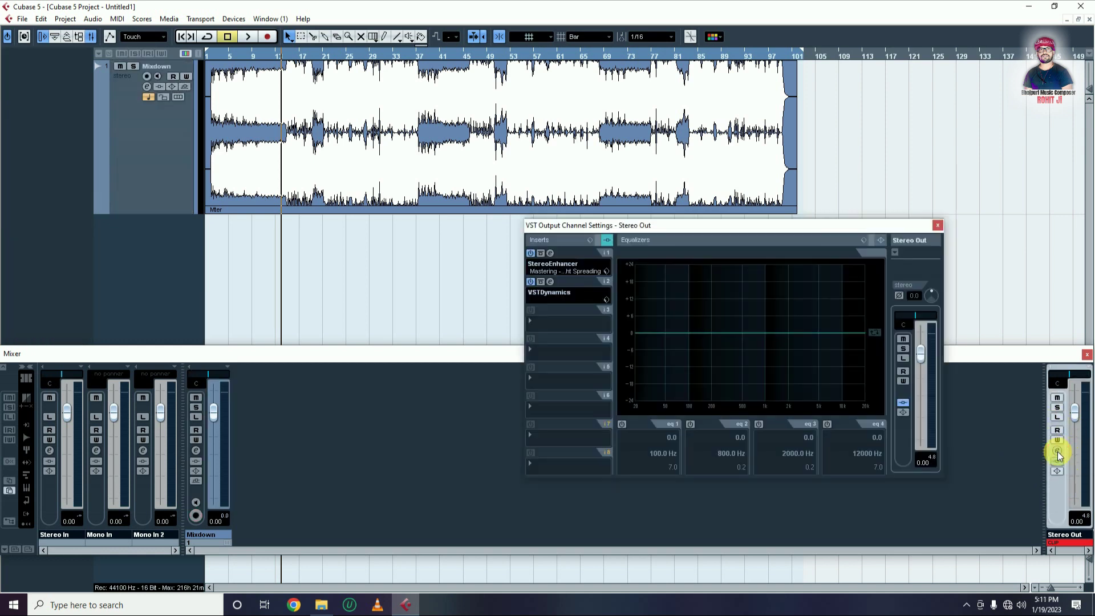
left_click(549, 253)
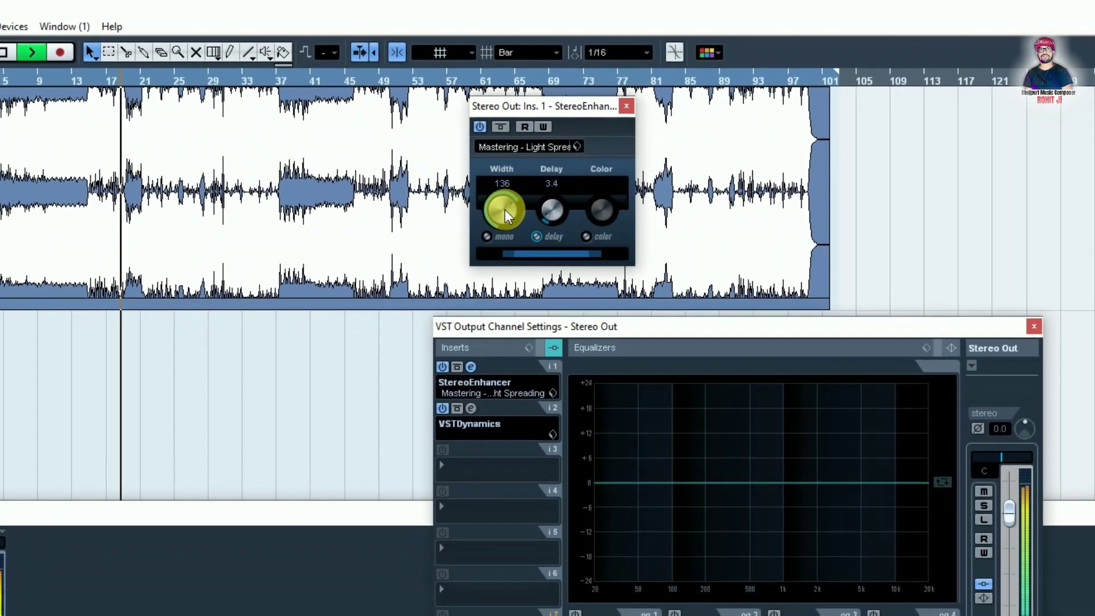
left_click(630, 102)
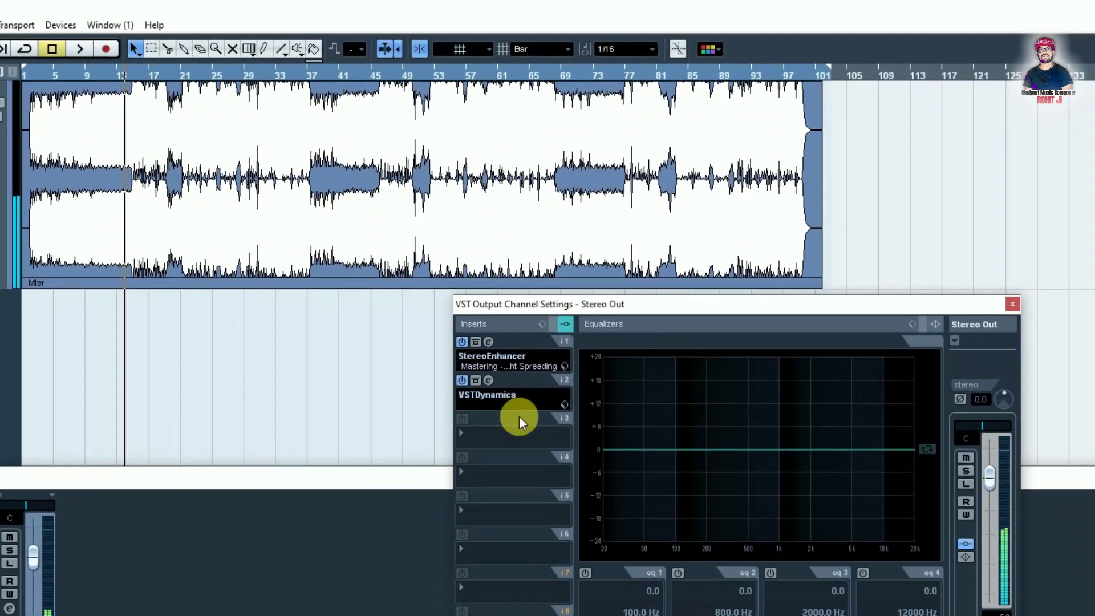
Step: Replace the VSTDynamics insert on Stereo Out with MultibandCompressor and audition the mixdown through it
left_click(480, 413)
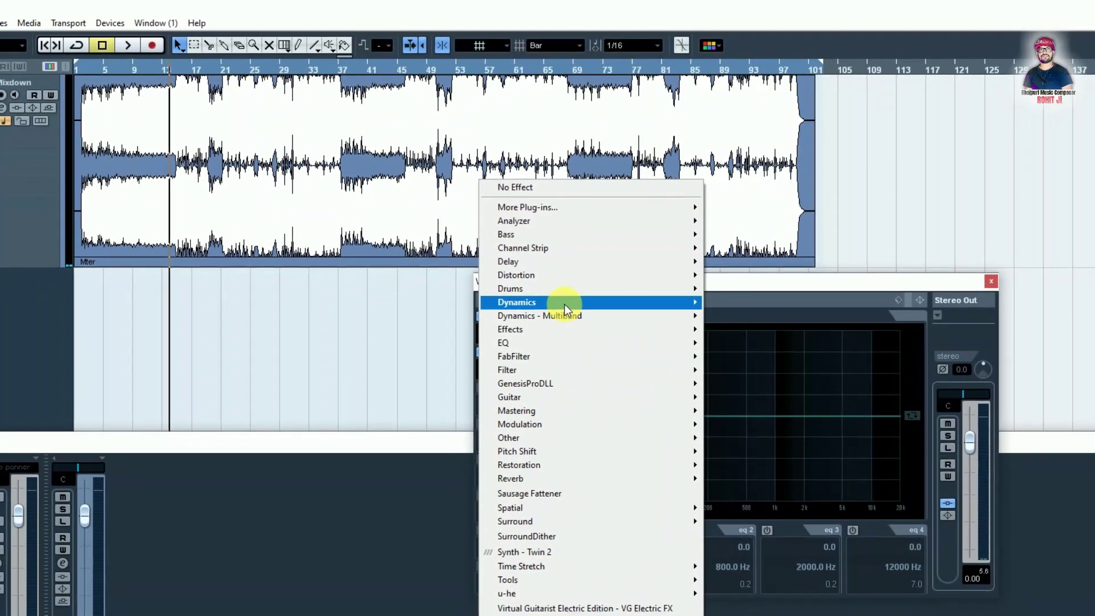
mouse_move(556, 315)
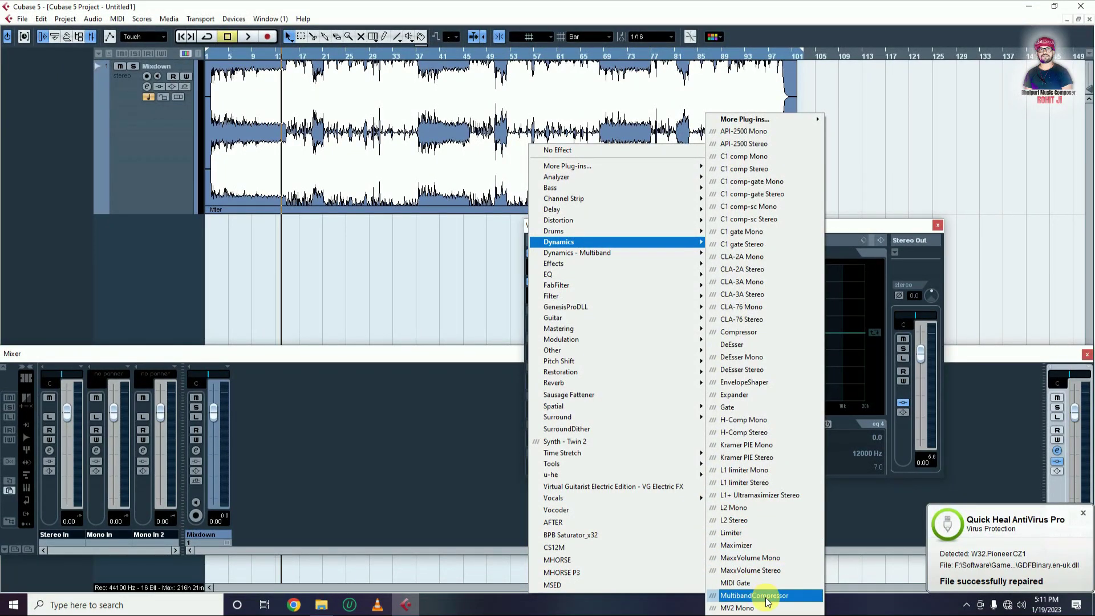
left_click(767, 597)
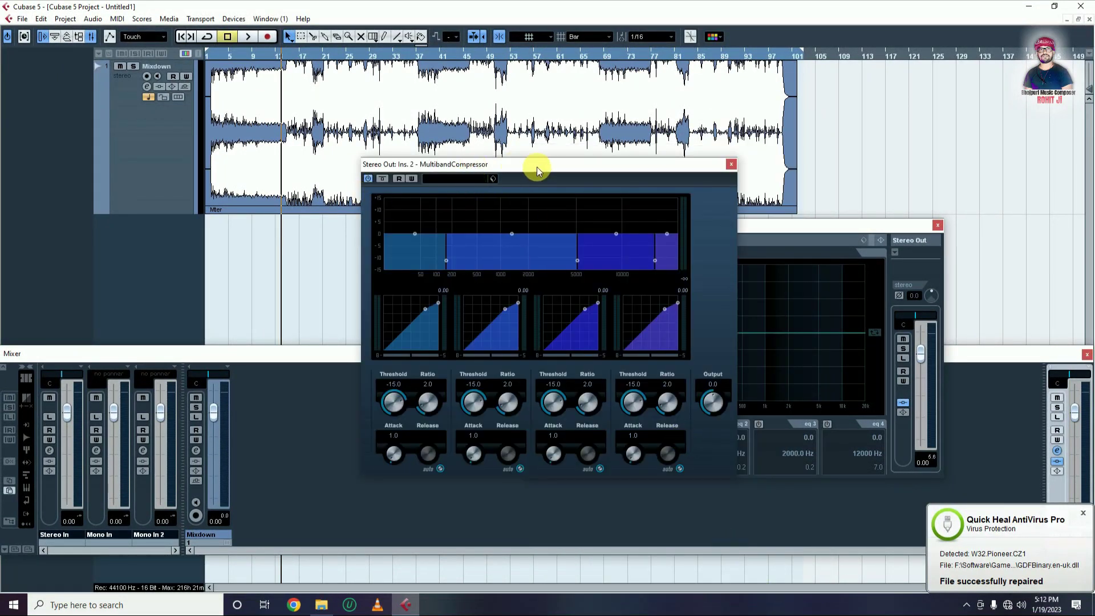
left_click(732, 165)
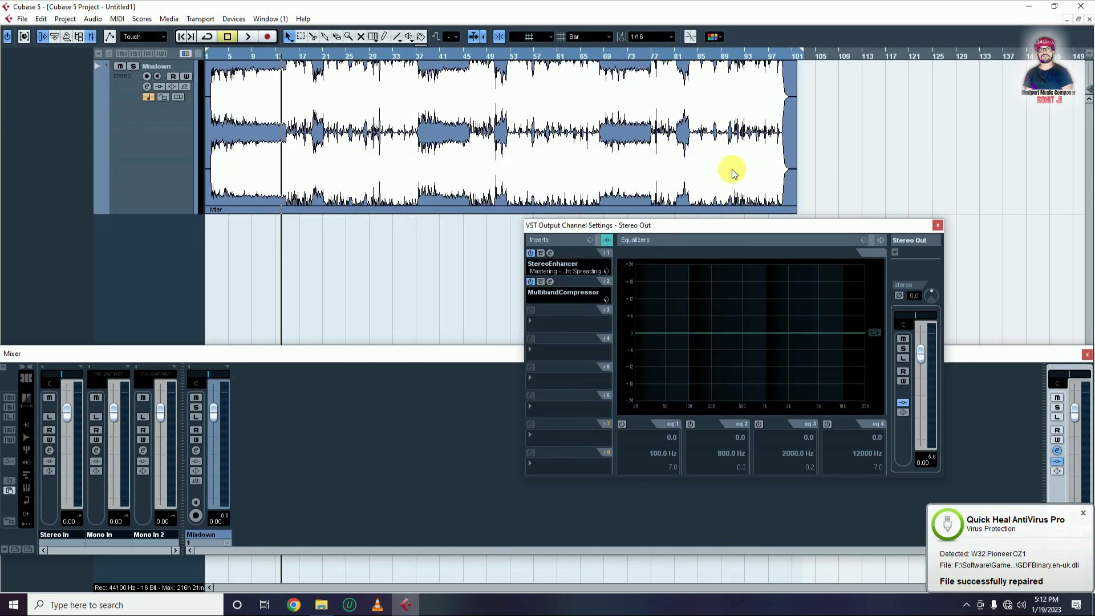
key("space")
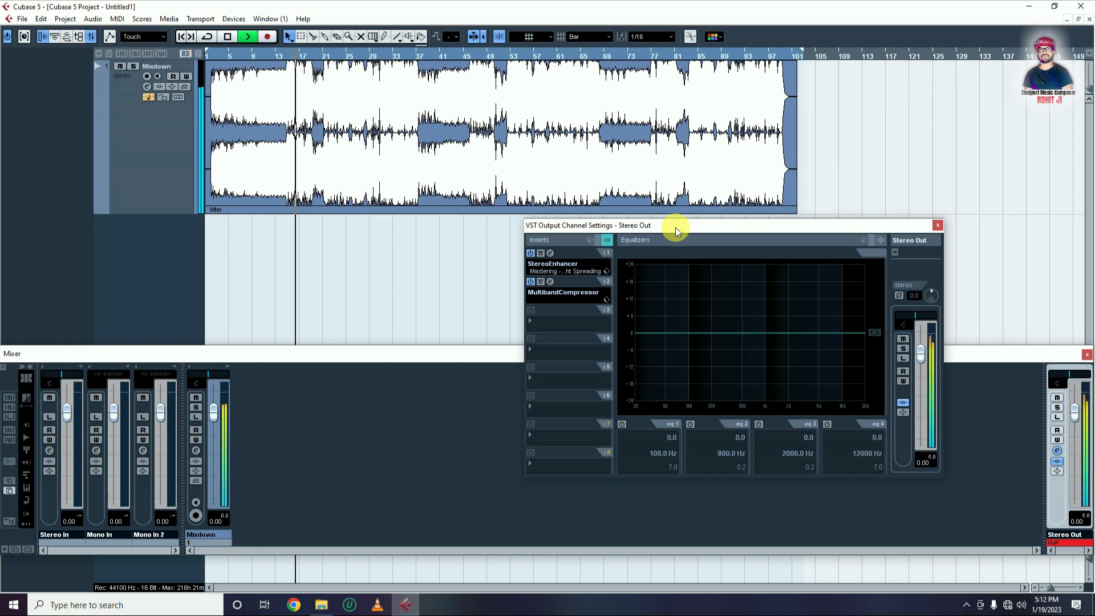
key("space")
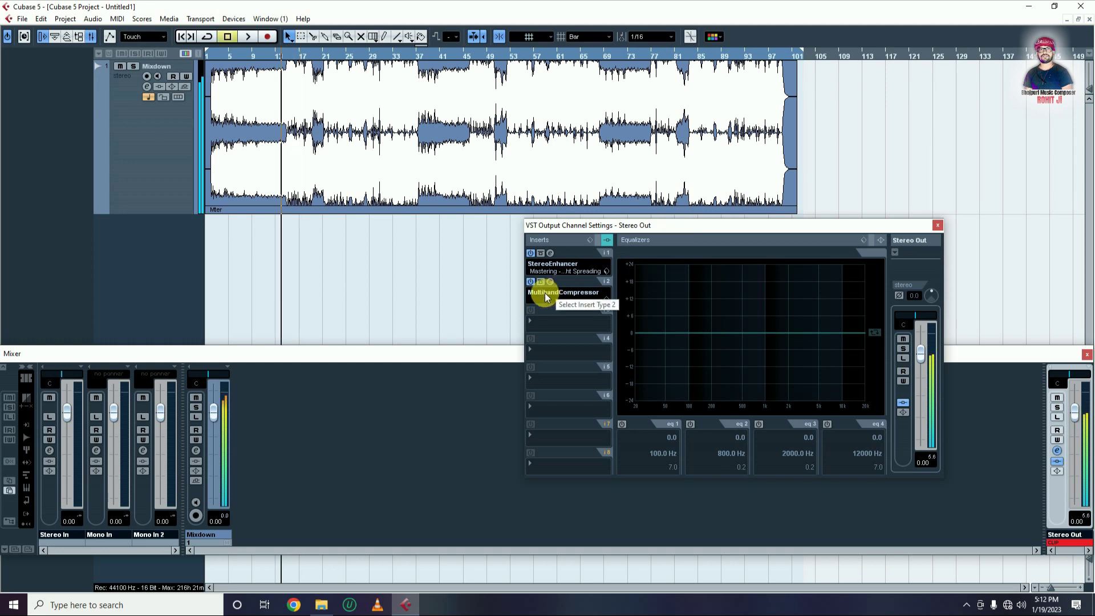
Step: Look through the MultibandCompressor presets on the second Stereo Out insert and close the plug-in
left_click(552, 292)
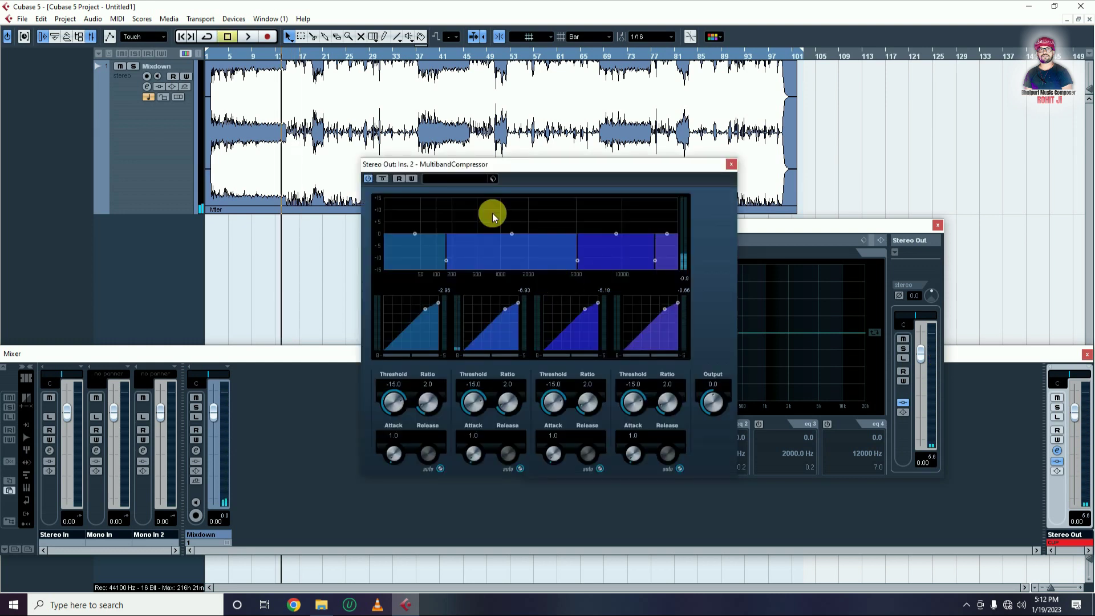
left_click(468, 180)
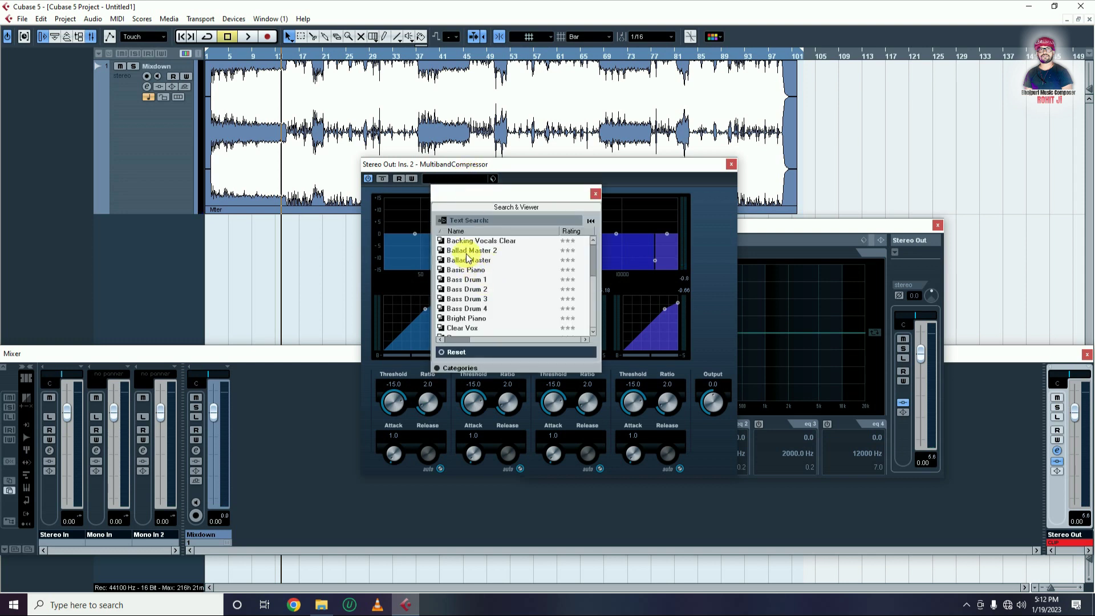
scroll(516, 296, "down", 7)
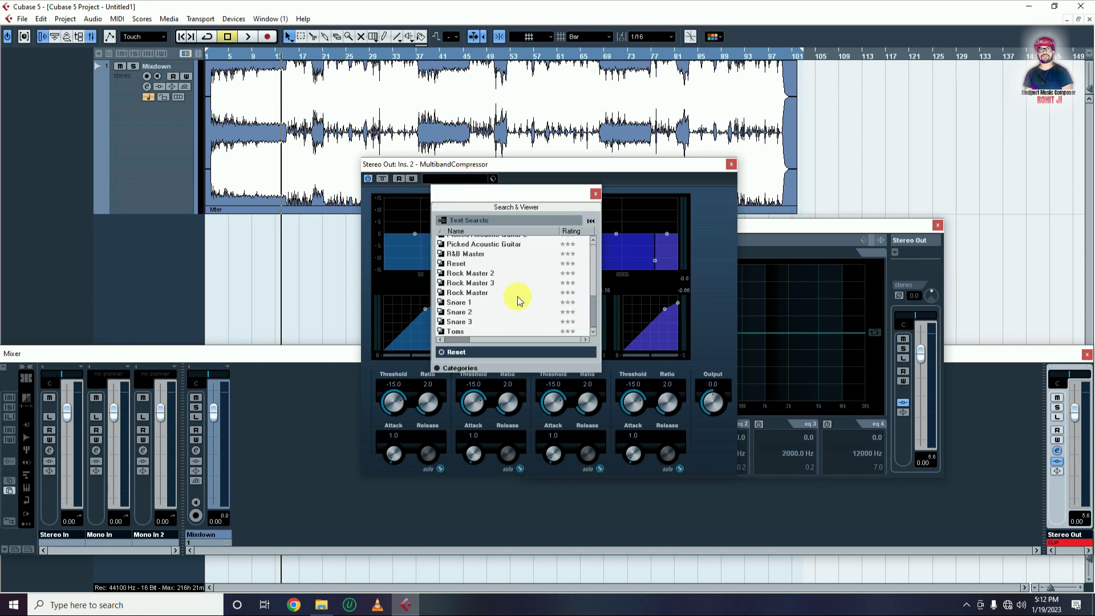
left_click(594, 195)
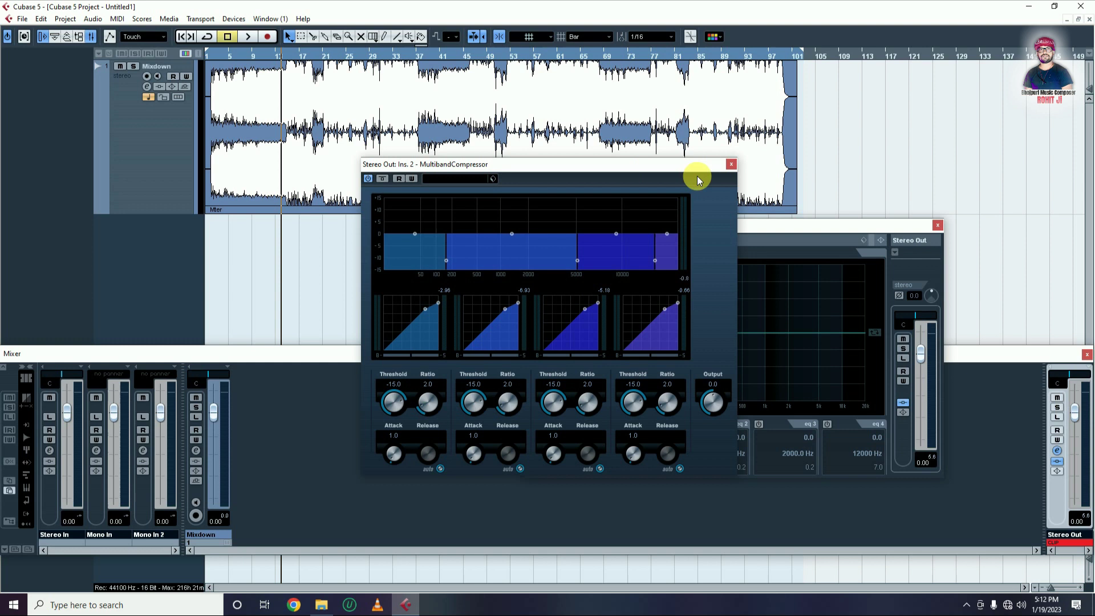
left_click(731, 164)
left_click(534, 319)
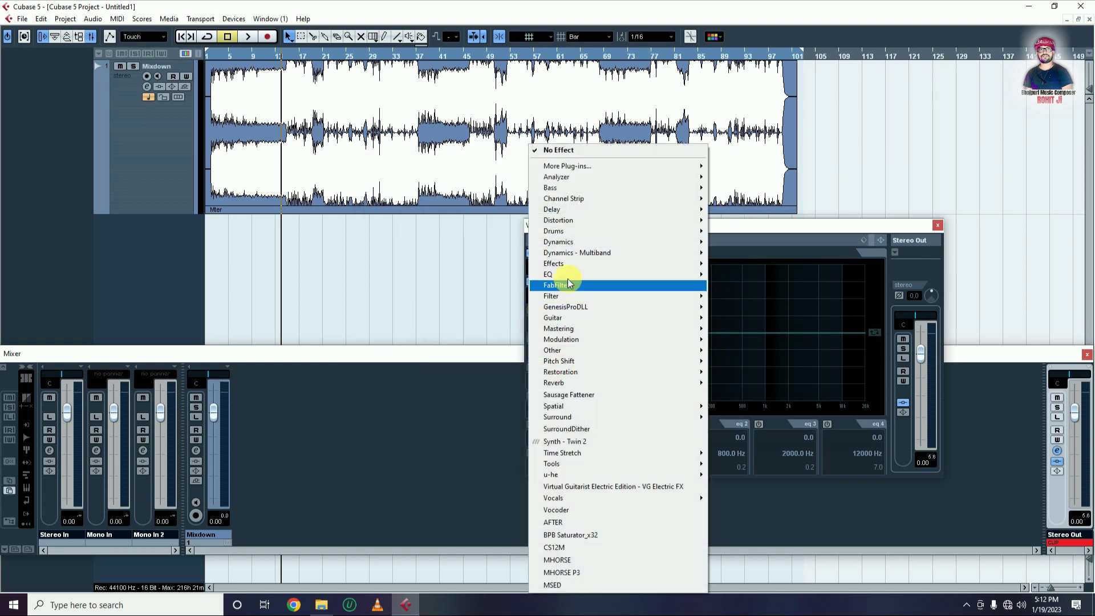
mouse_move(563, 265)
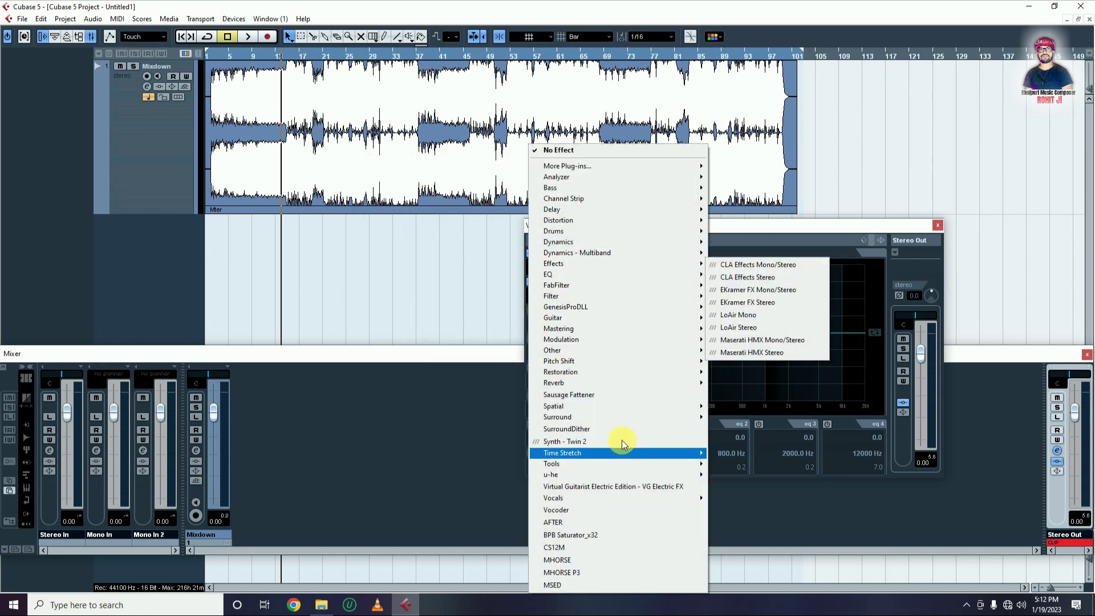
mouse_move(604, 255)
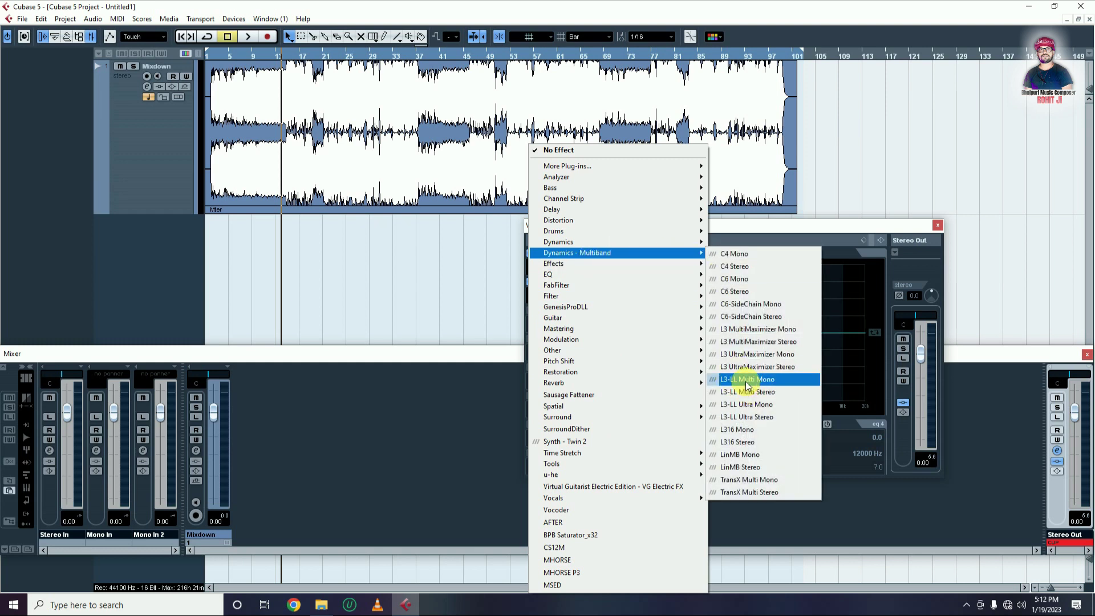
left_click(761, 224)
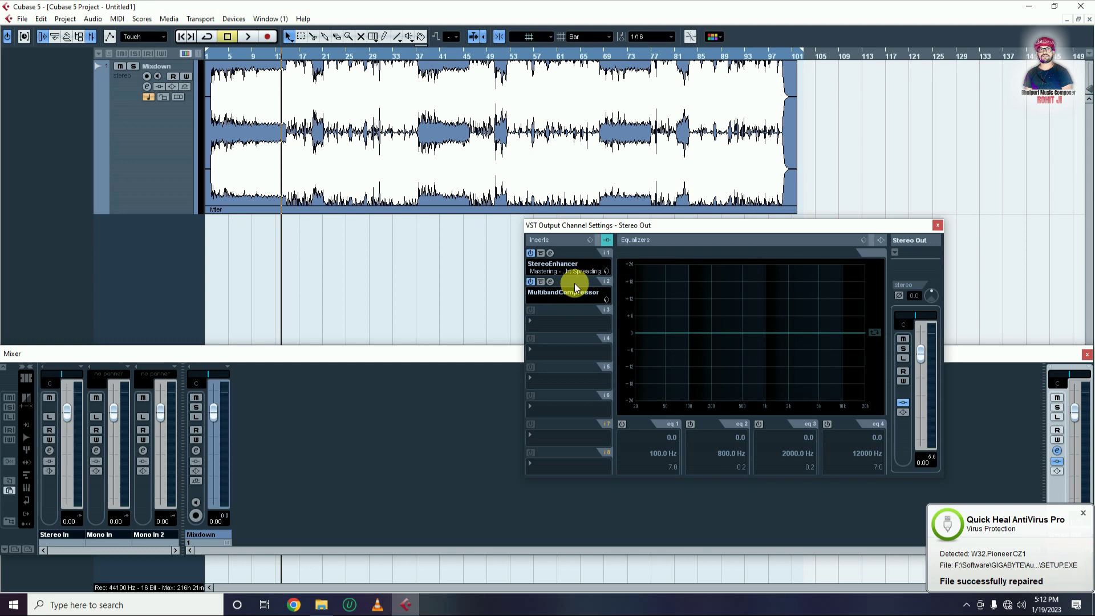
Step: Check the MultibandCompressor settings on the second Stereo Out insert, close the plug-in and briefly play the mixdown
left_click(549, 282)
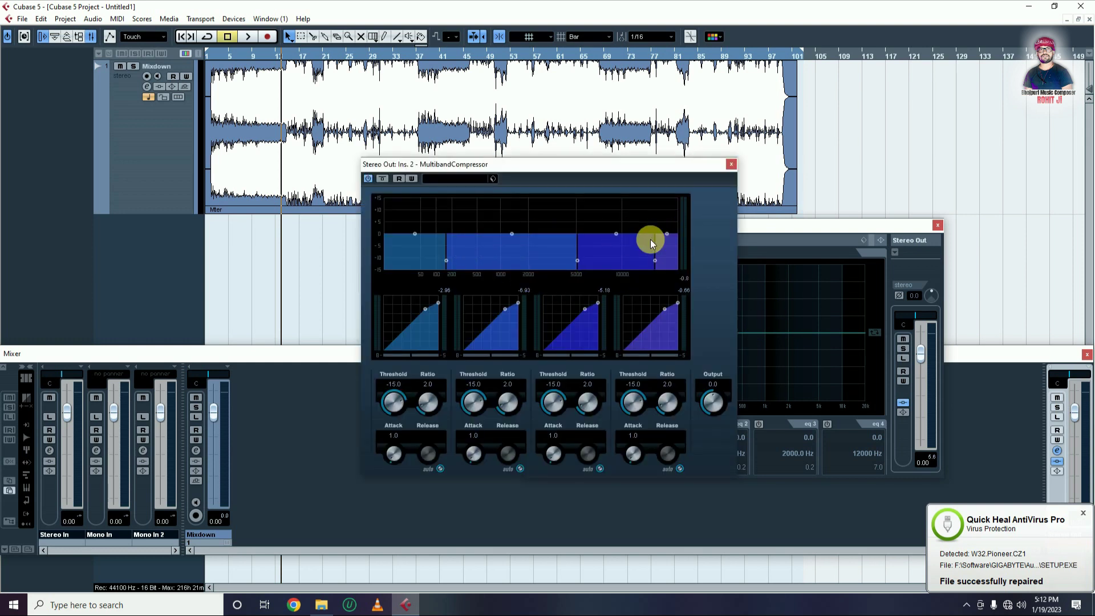
left_click(731, 166)
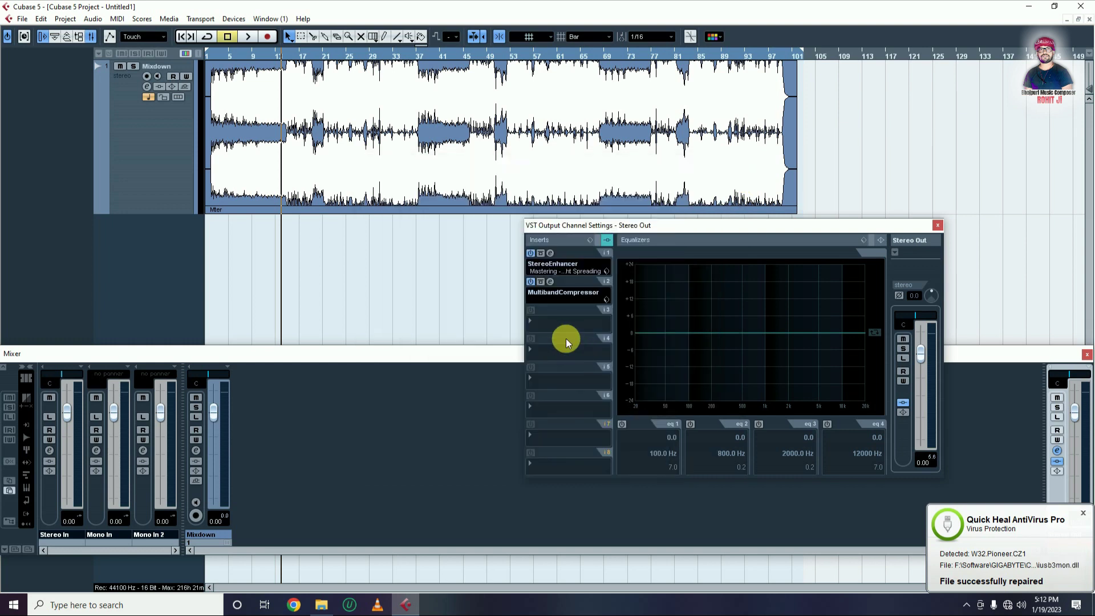
key("space")
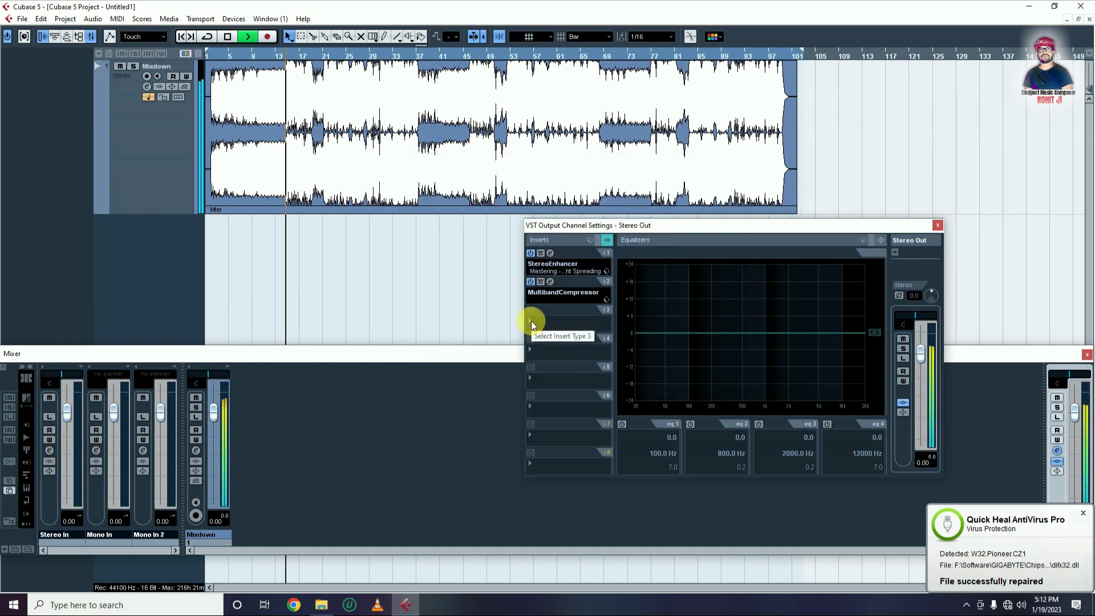
key("space")
Step: Add the Maximizer from the Dynamics plug-ins as the third Stereo Out insert and audition the mixdown with its window moved aside
left_click(531, 322)
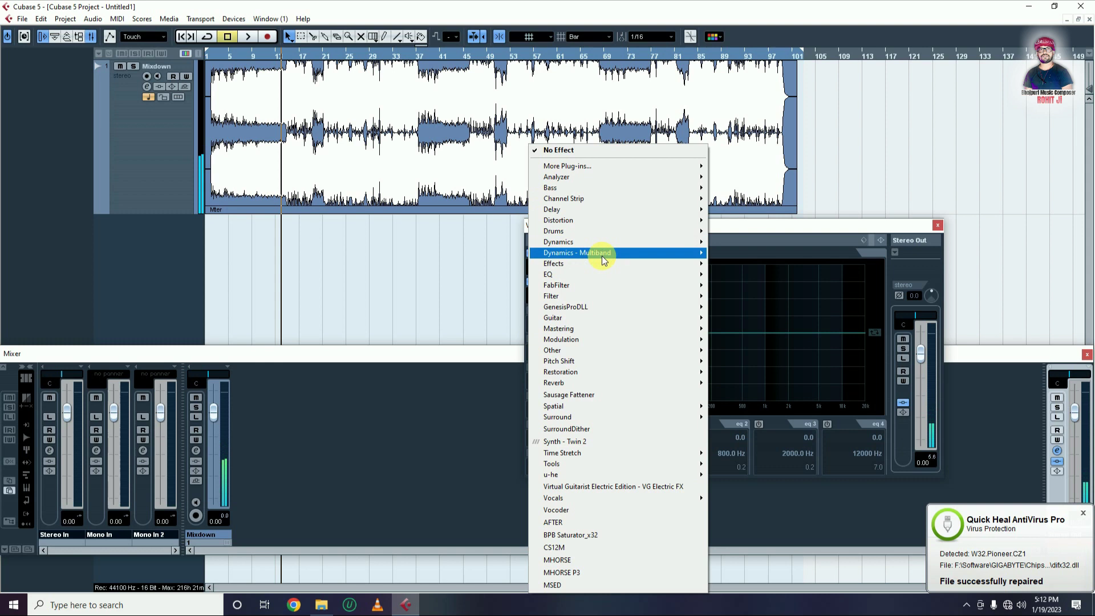
mouse_move(602, 244)
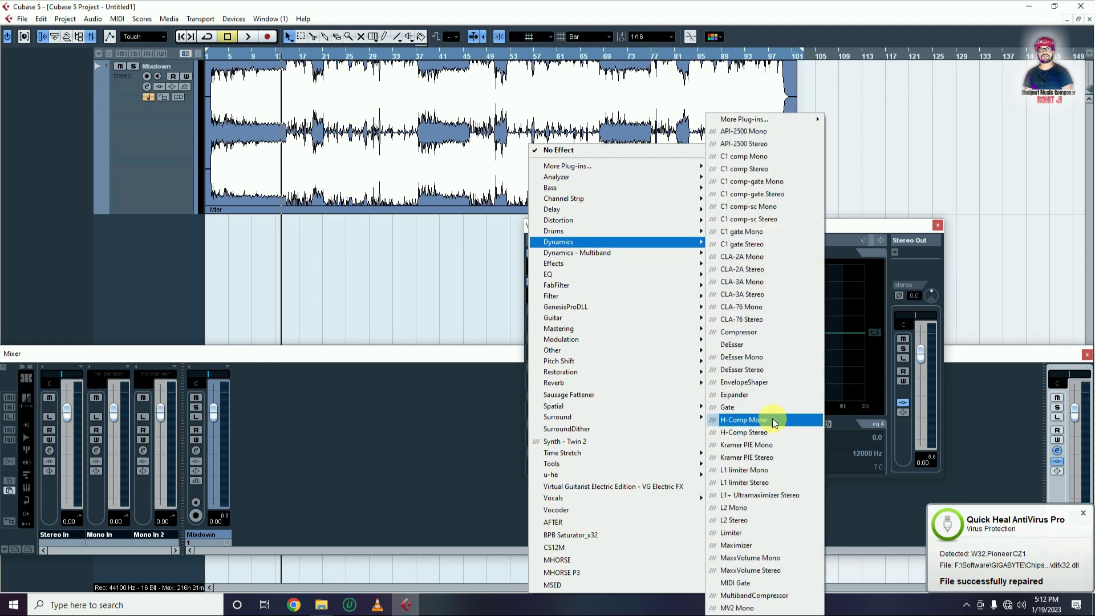
left_click(765, 547)
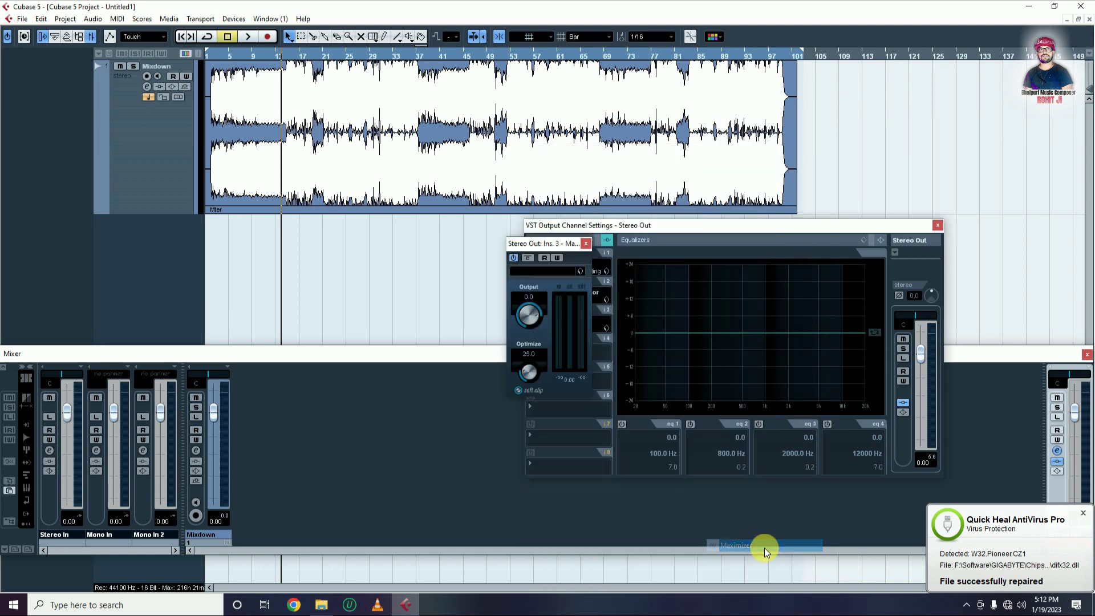
left_click_drag(552, 242, 1027, 128)
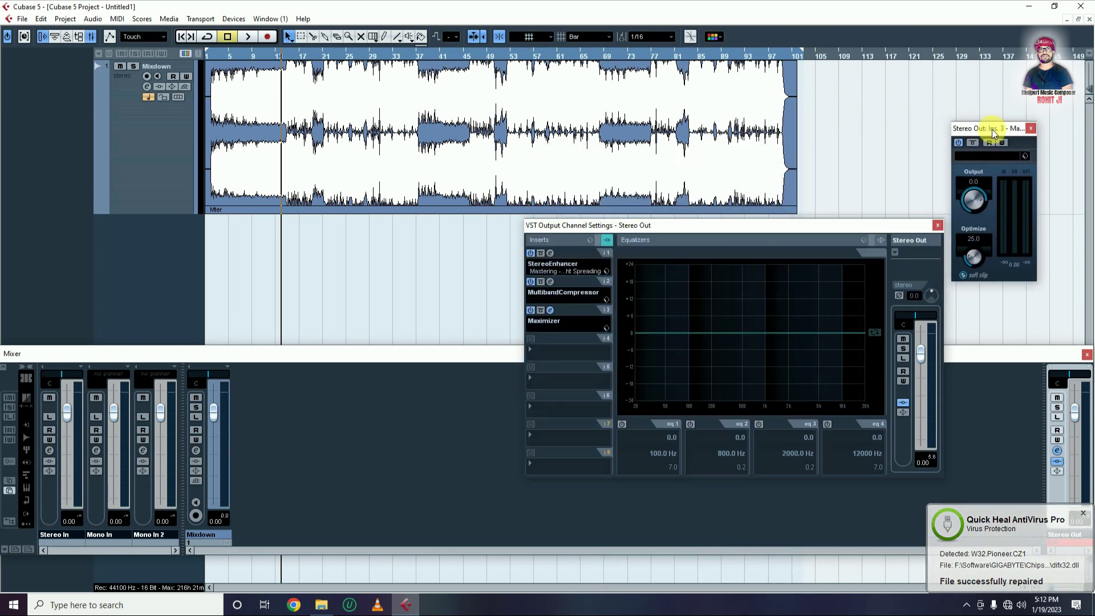
key("space")
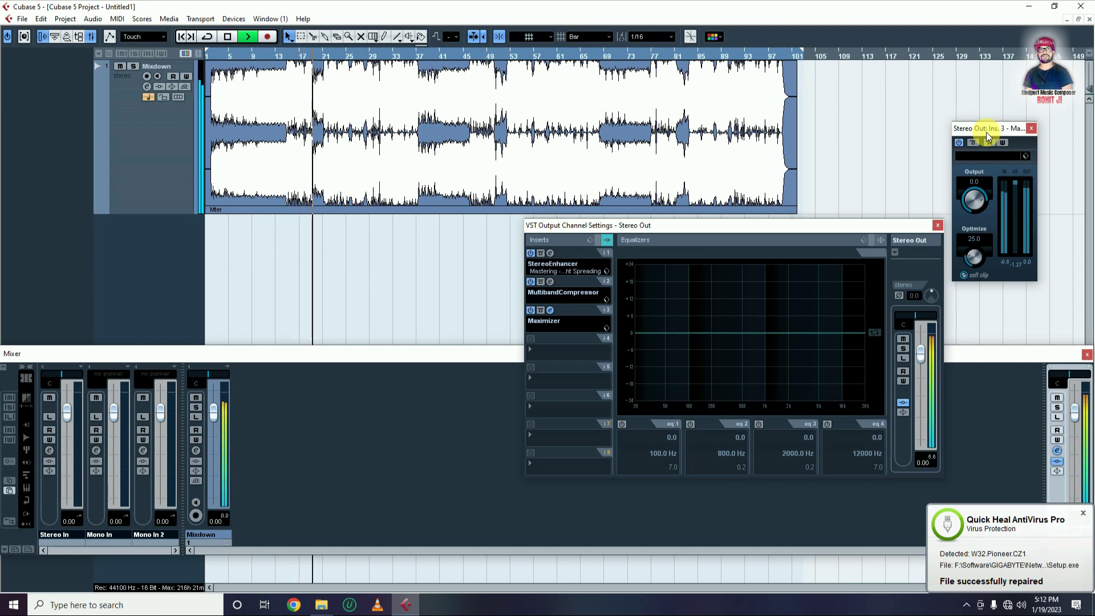
key("space")
Step: Look through the Mastering plug-ins for the fourth Stereo Out insert without adding one, and close the output channel settings
left_click_drag(758, 225, 716, 230)
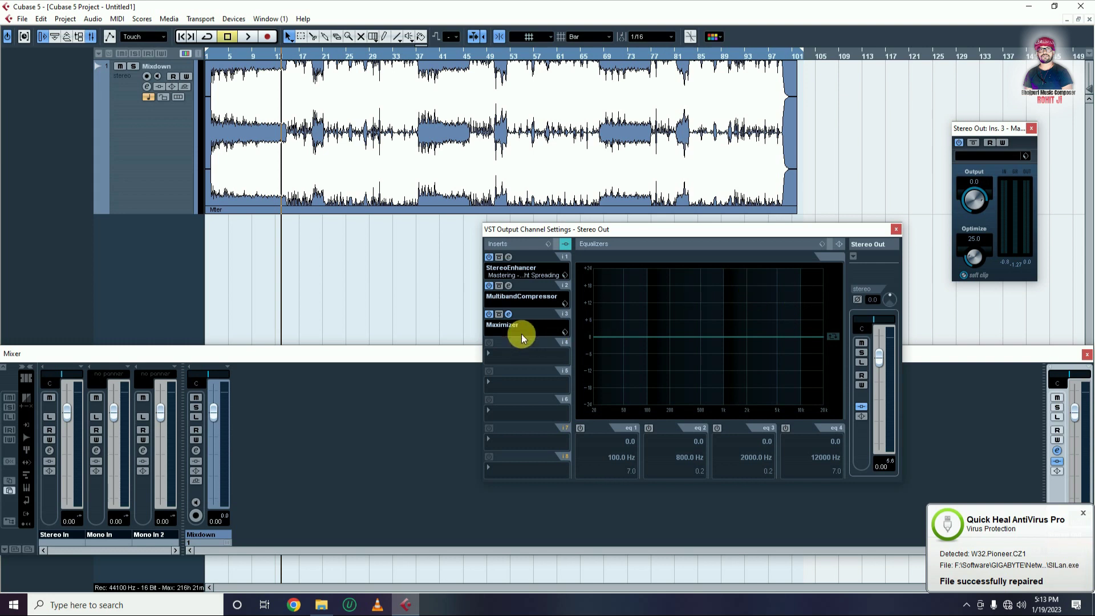
left_click(491, 354)
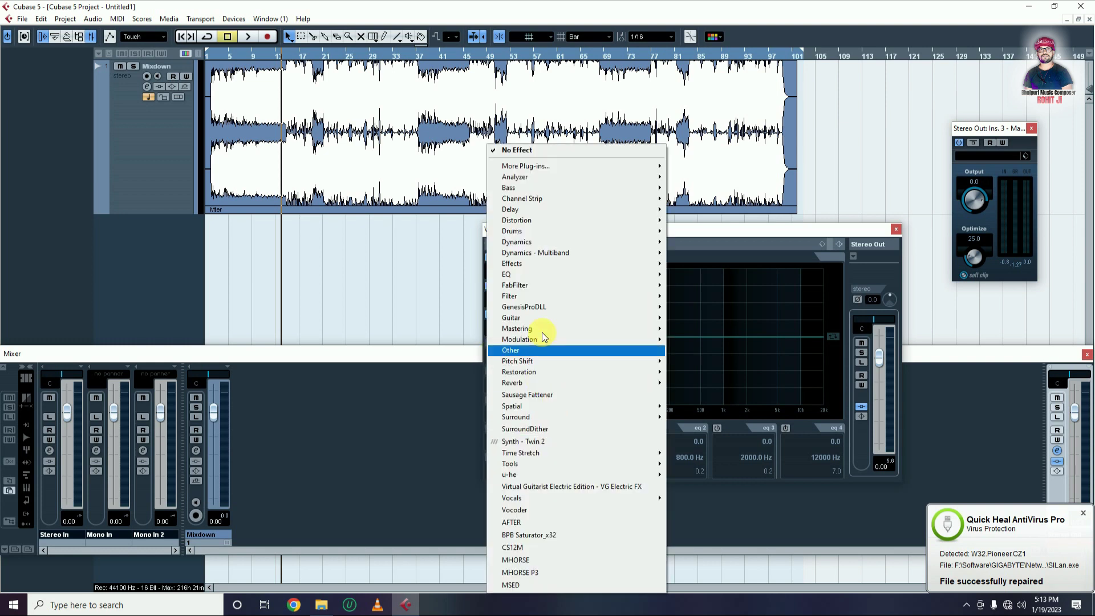
mouse_move(551, 335)
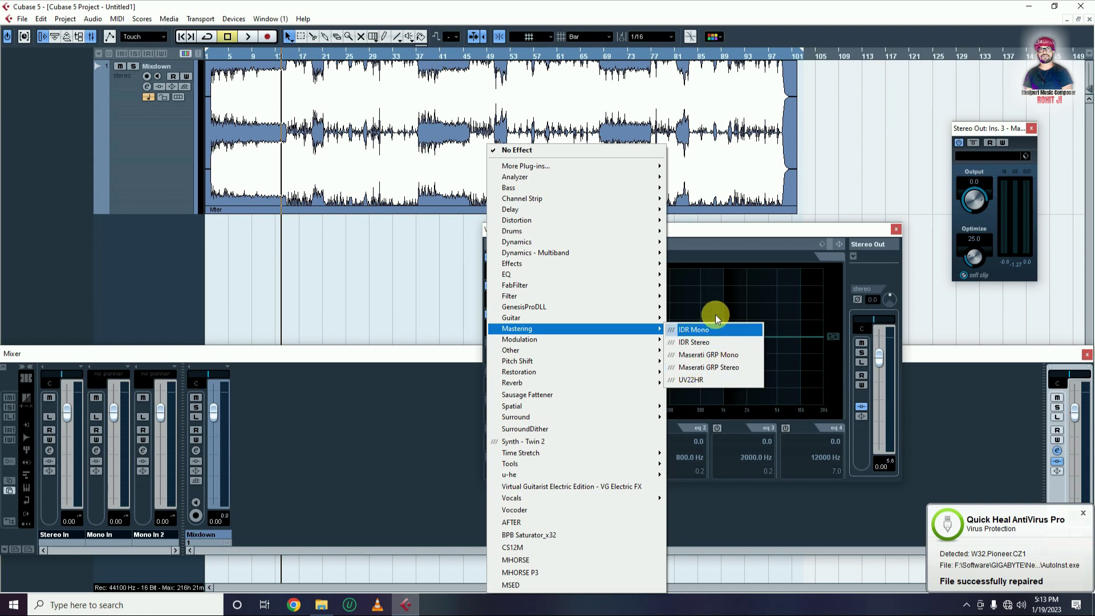
left_click(727, 234)
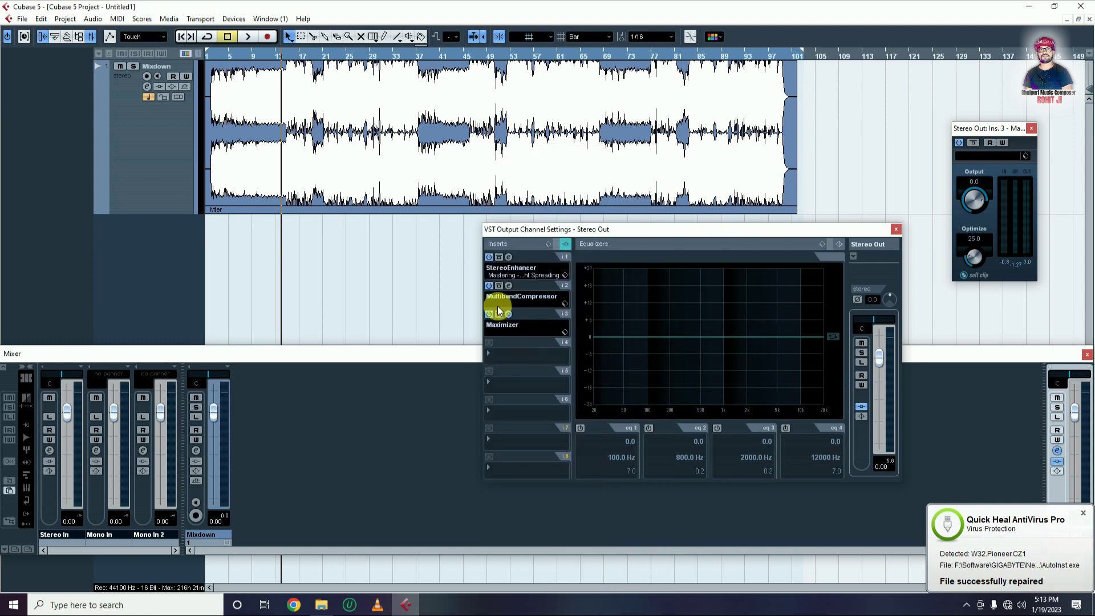
left_click(896, 229)
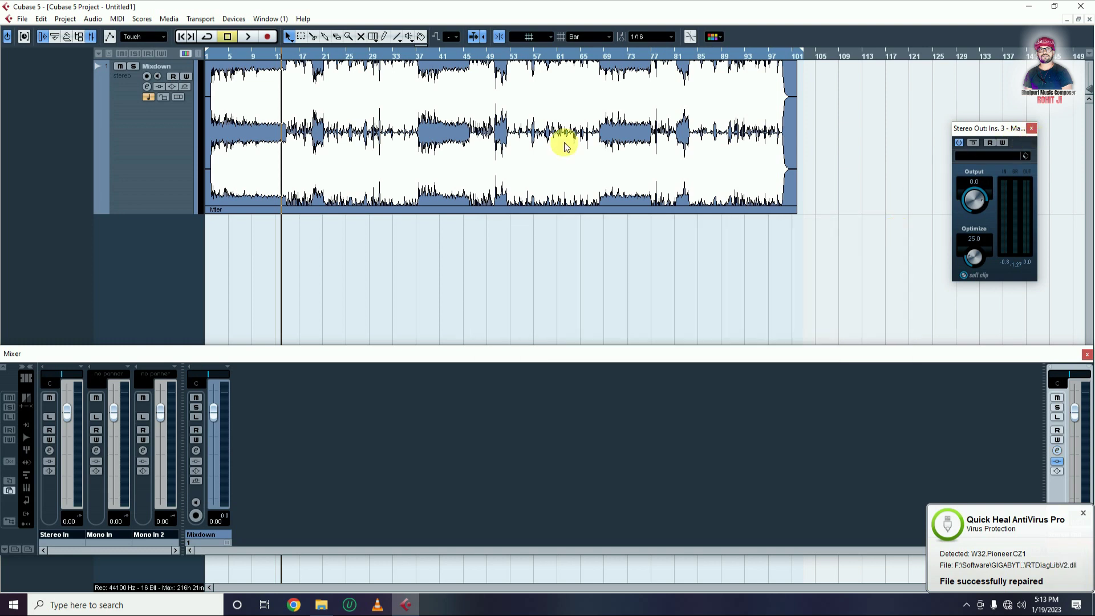
Step: Audition the mixdown through the Stereo Out inserts from about bar 15 and again from bar 14
left_click(287, 55)
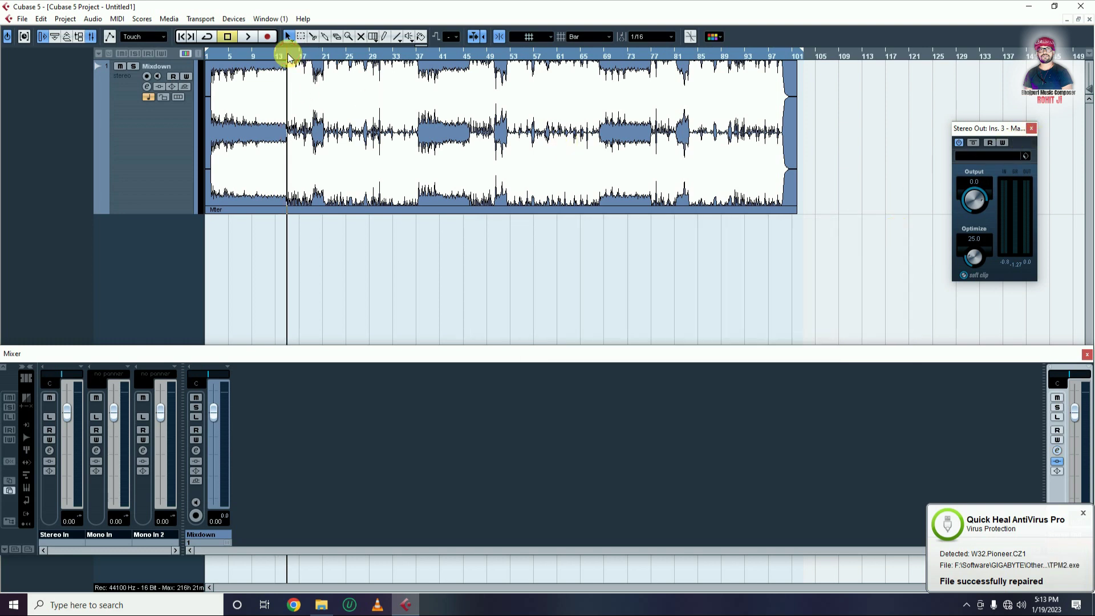
left_click_drag(289, 57, 520, 176)
key("space")
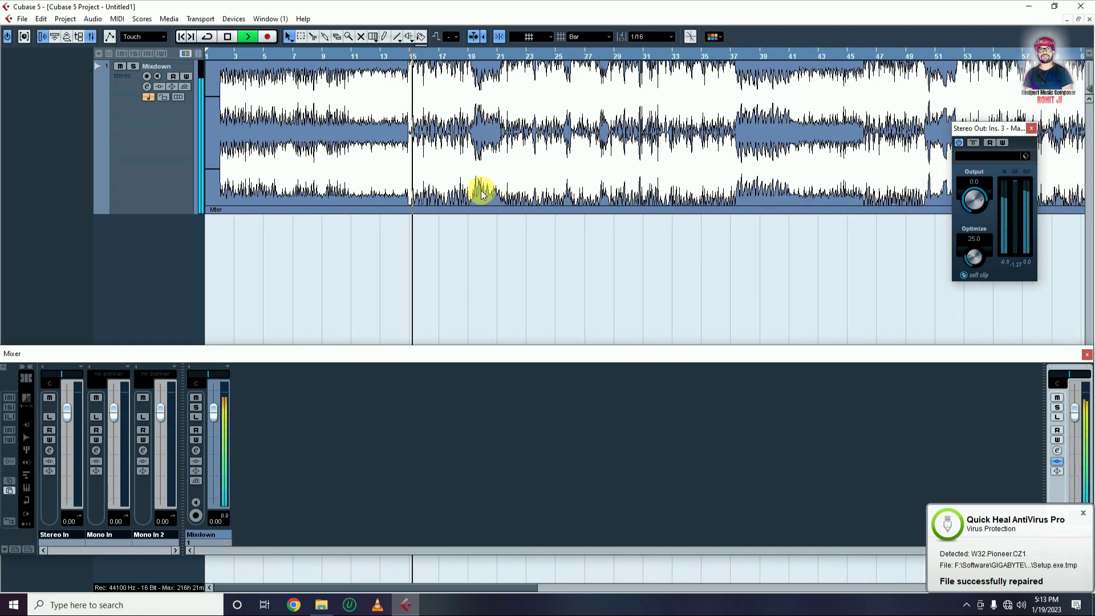
left_click(392, 55)
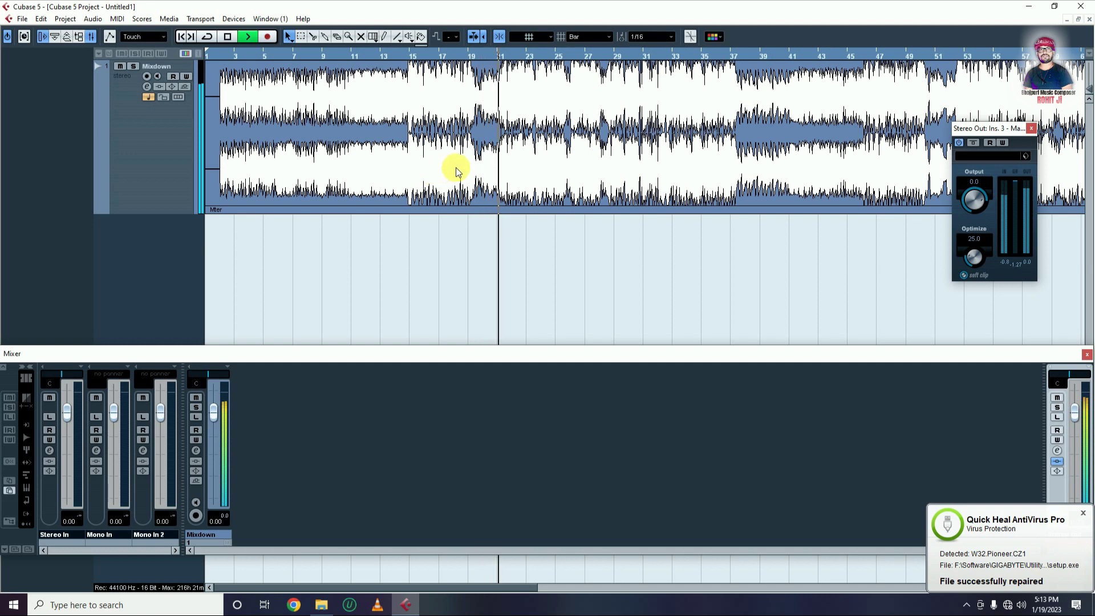
key("space")
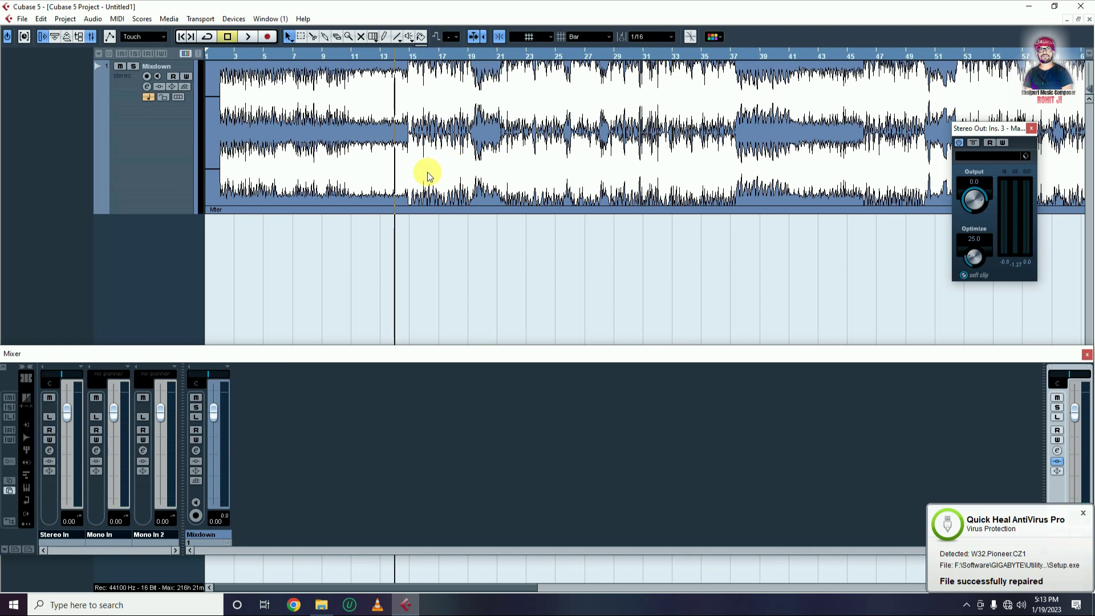
Step: Save the mastering project as 001 in the Untitled-04 folder
key("ctrl+s")
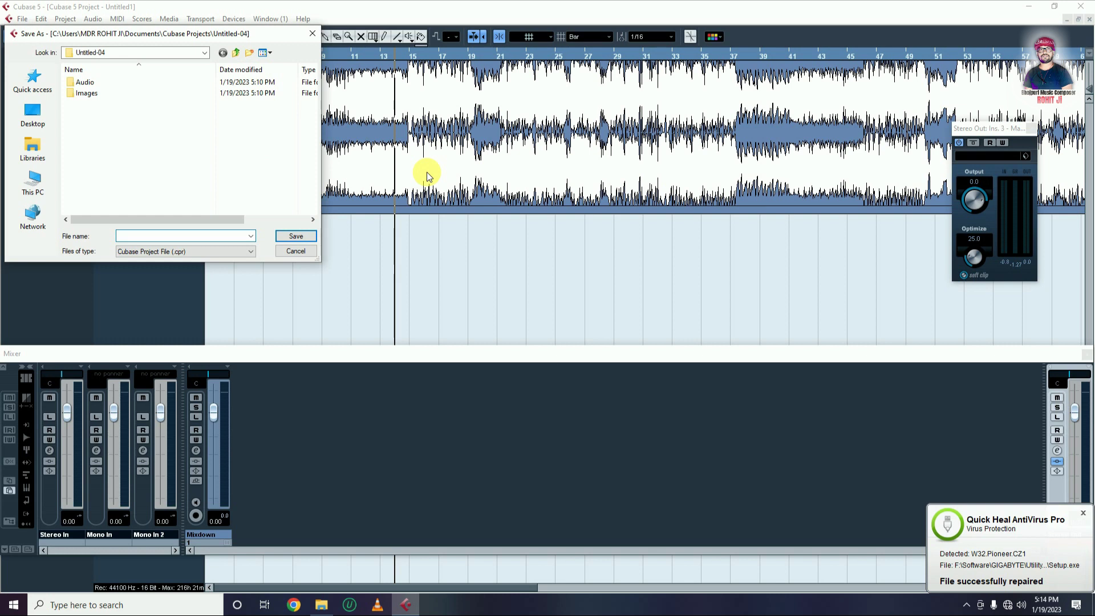
type("001")
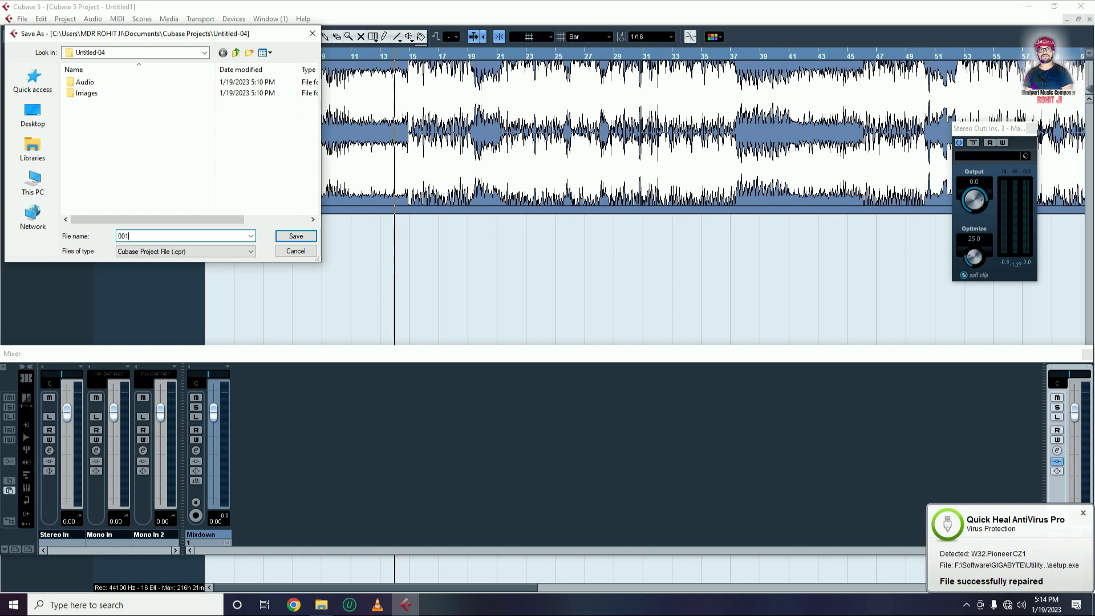
key("Return")
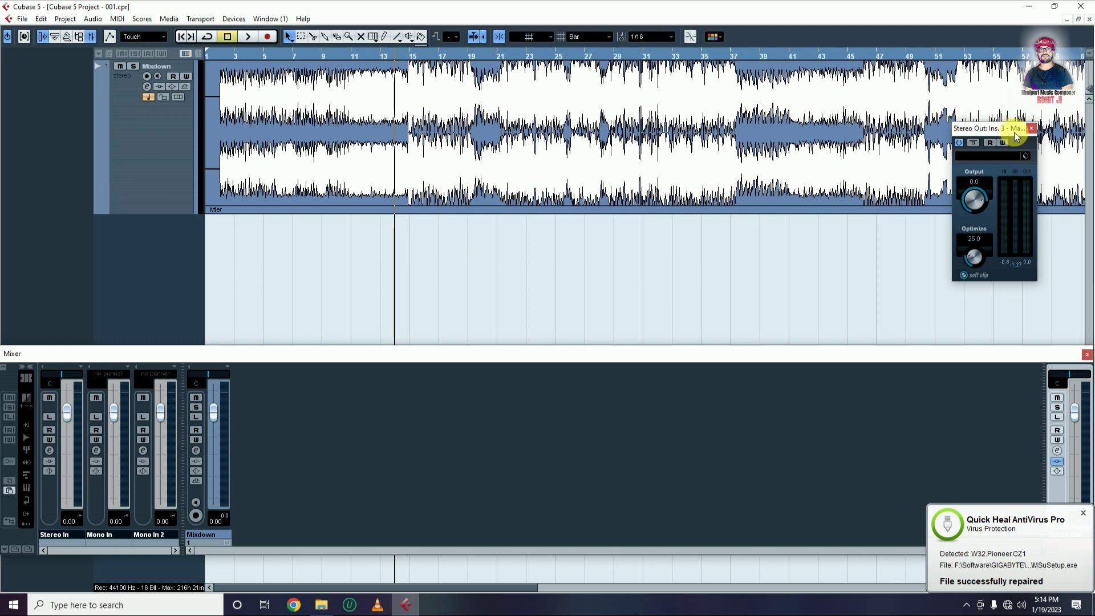
Step: Clear the view of the project by closing the Maximizer, the Mixer, the Transport panel and the antivirus notification
left_click(1032, 128)
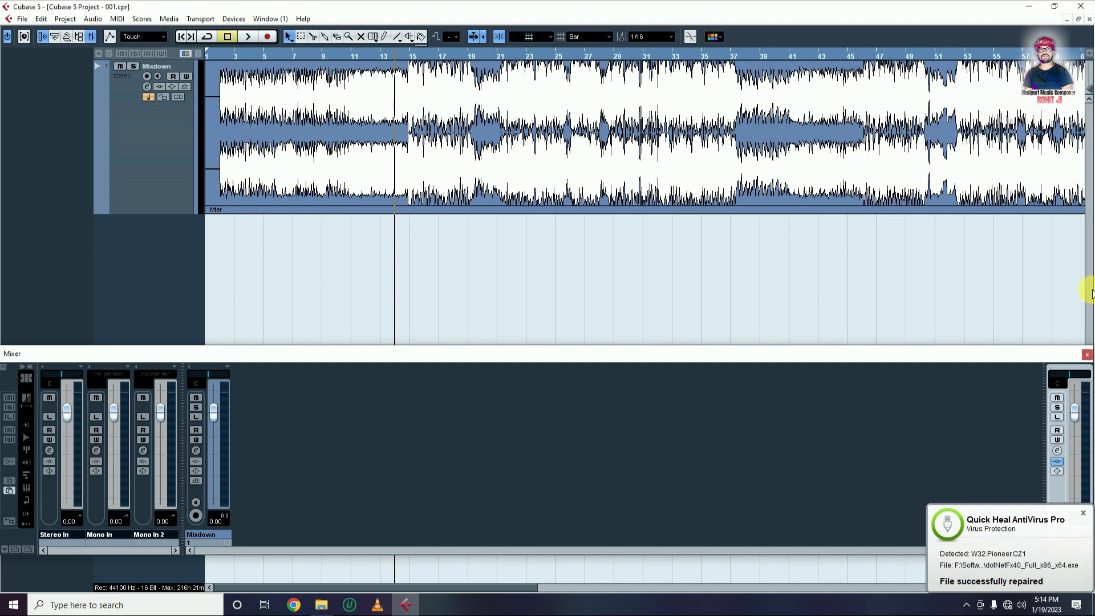
left_click(1086, 355)
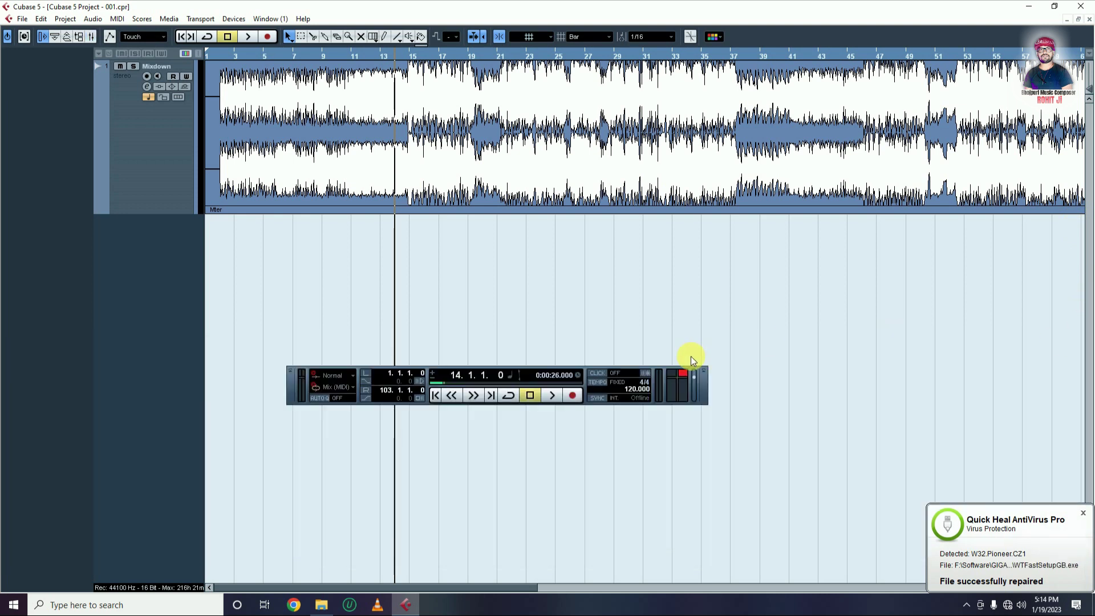
key("F2")
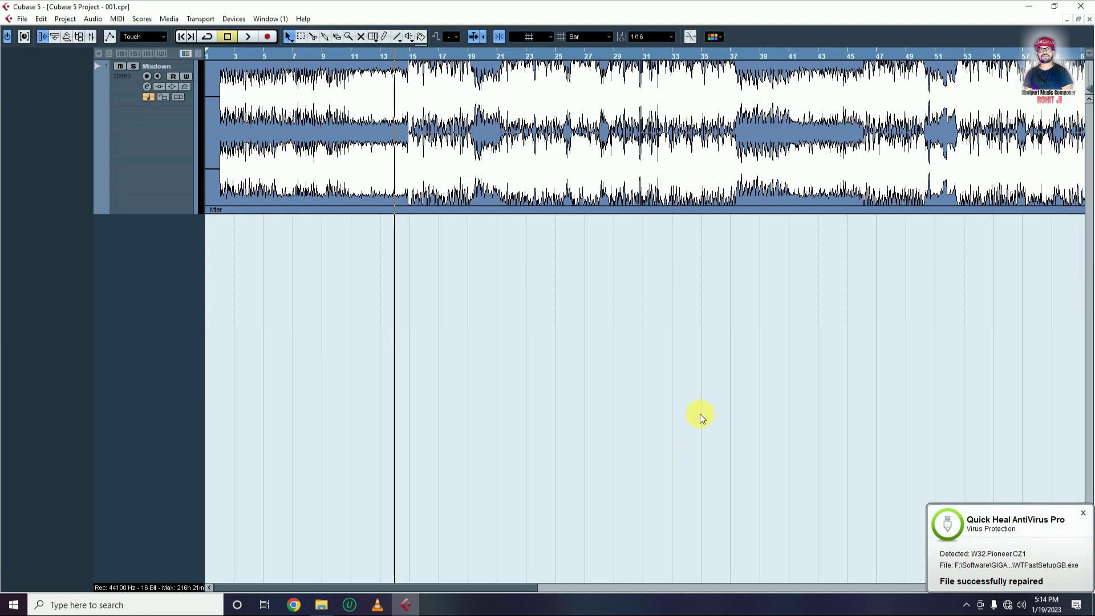
left_click(1083, 513)
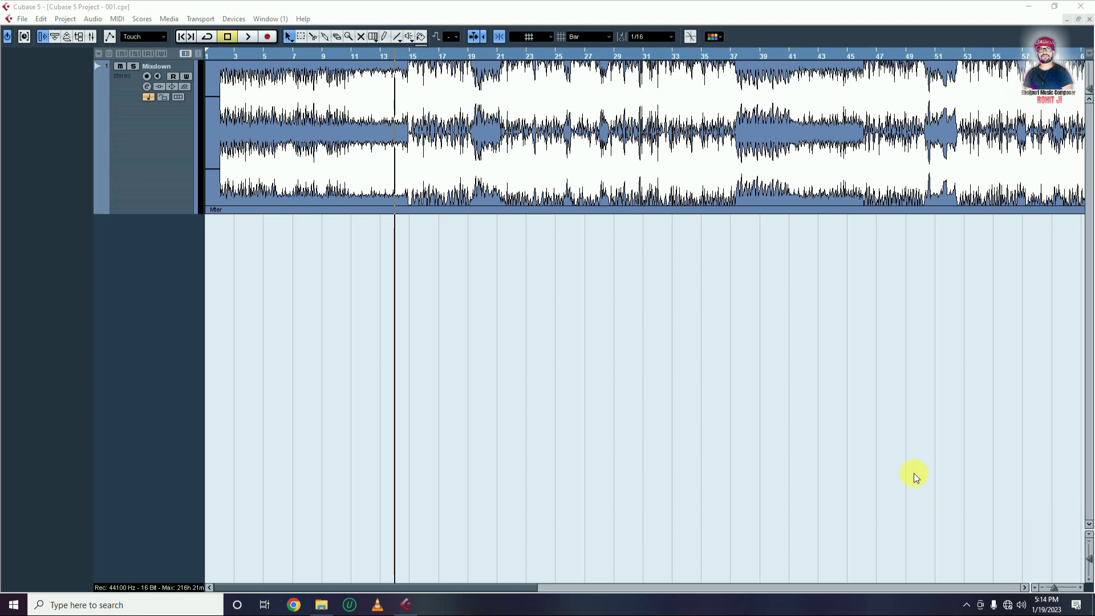